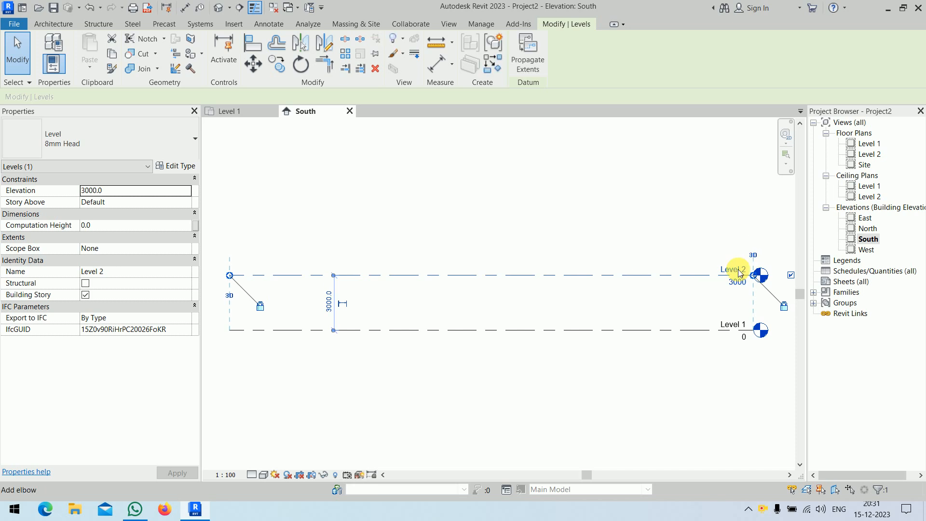
Step: Open the Level 1 floor plan and set new walls to extend up to Level 2
left_click(695, 215)
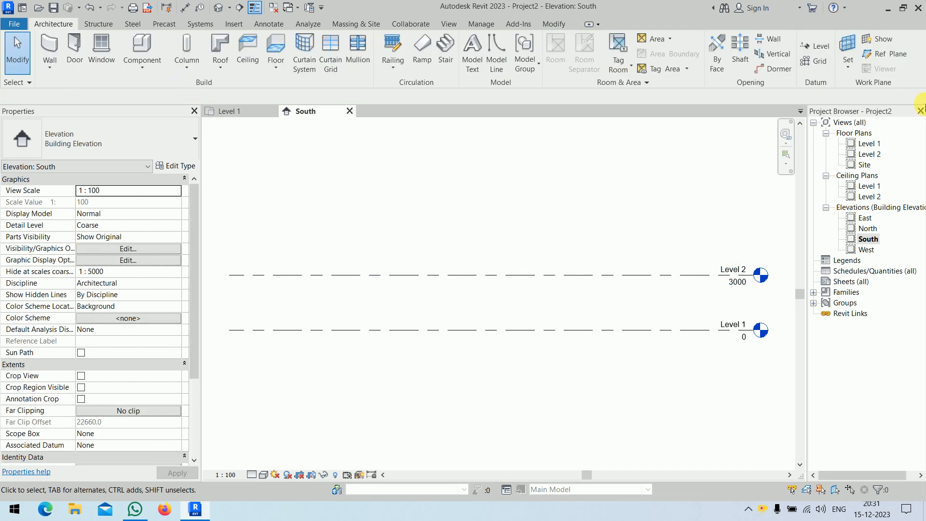
double_click(867, 147)
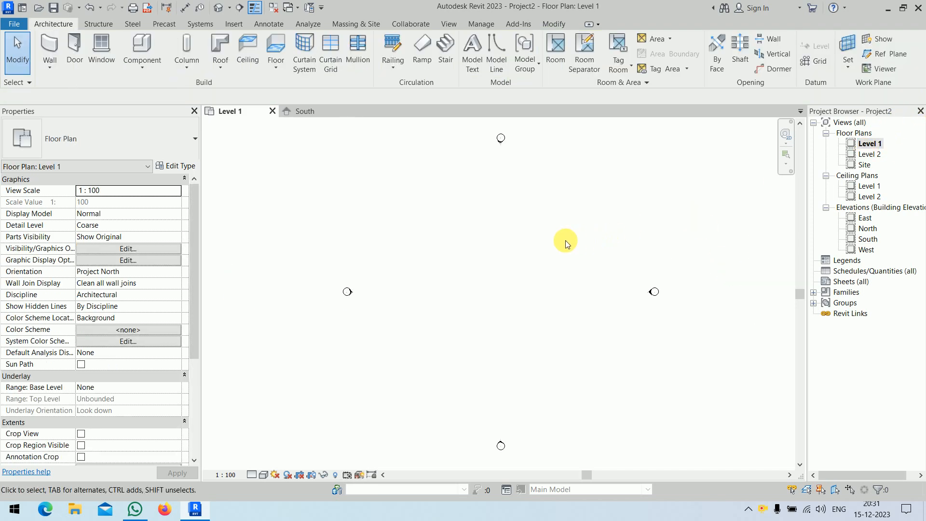
left_click(50, 48)
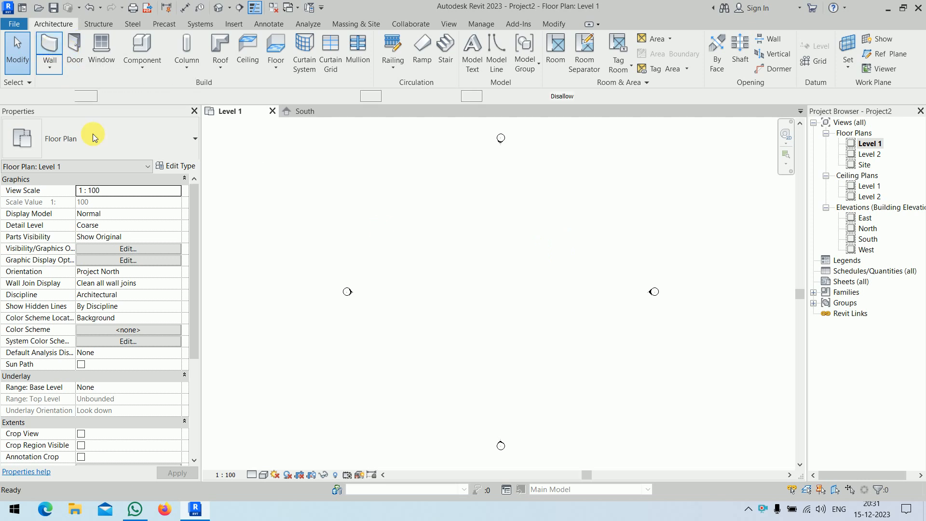
left_click(140, 96)
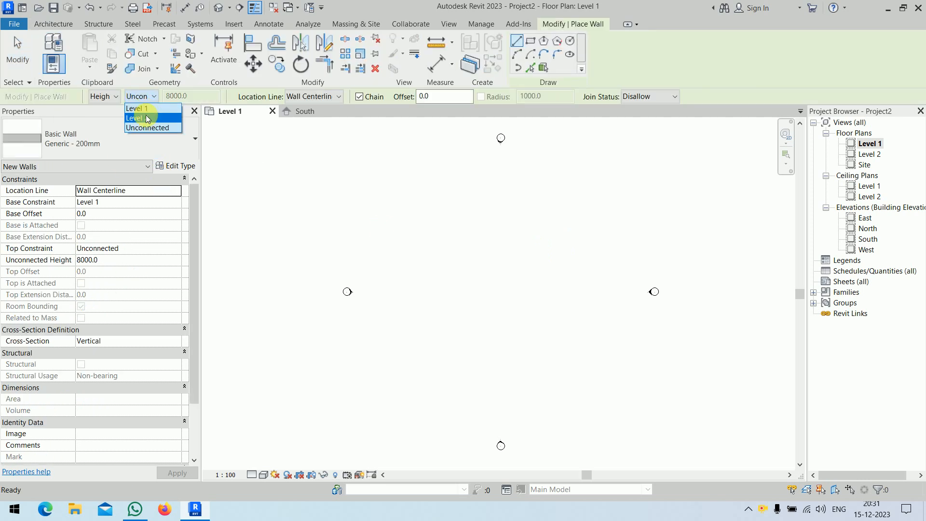
left_click(147, 119)
left_click(531, 40)
left_click(472, 230)
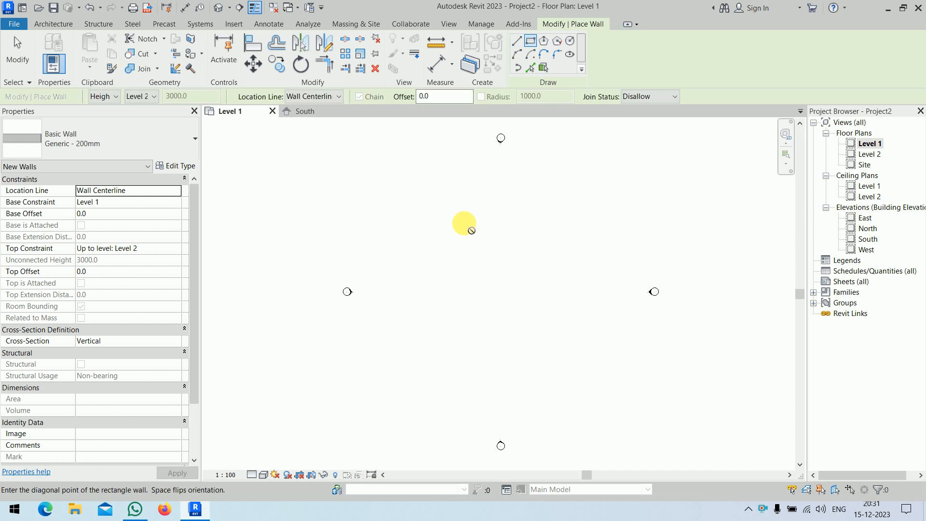
left_click(503, 235)
scroll(477, 224, "up", 4)
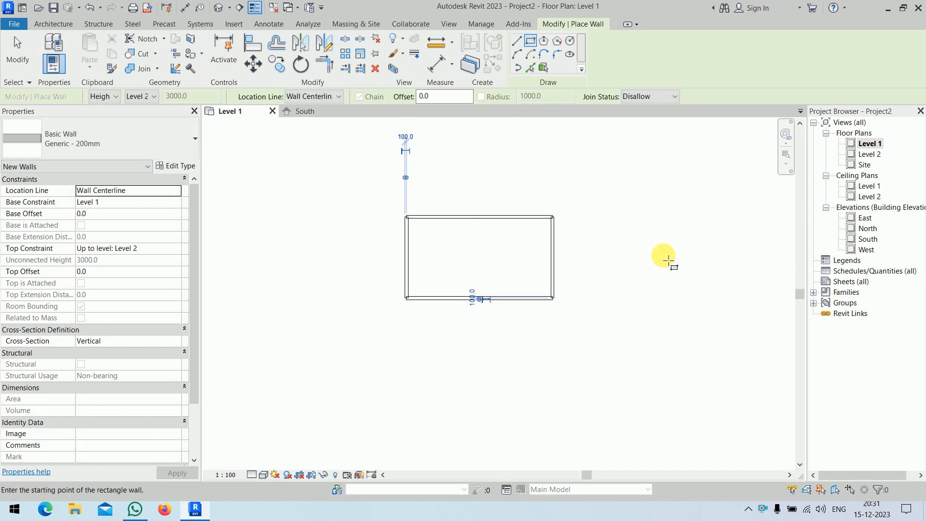
key("Escape")
key("Escape")
left_click_drag(353, 182, 621, 347)
key("Delete")
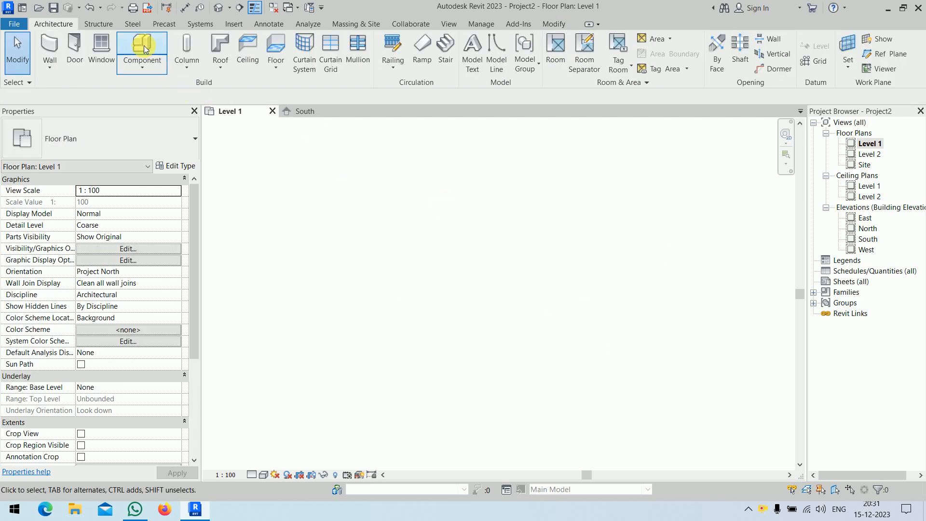
Step: Draw a closed rectangle of Generic - 200mm walls on Level 1, about 5000 mm deep, with the join status set to Allow
left_click(47, 44)
left_click(647, 97)
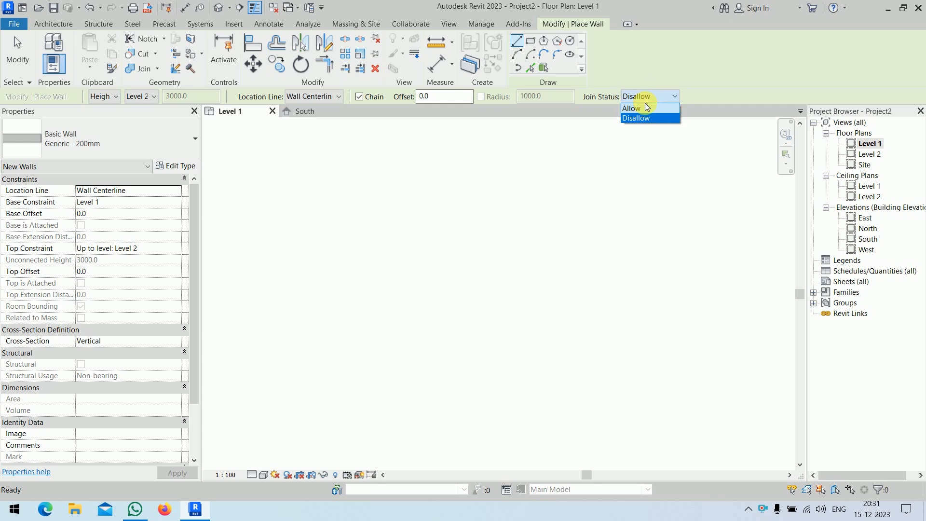
left_click(636, 107)
left_click(530, 42)
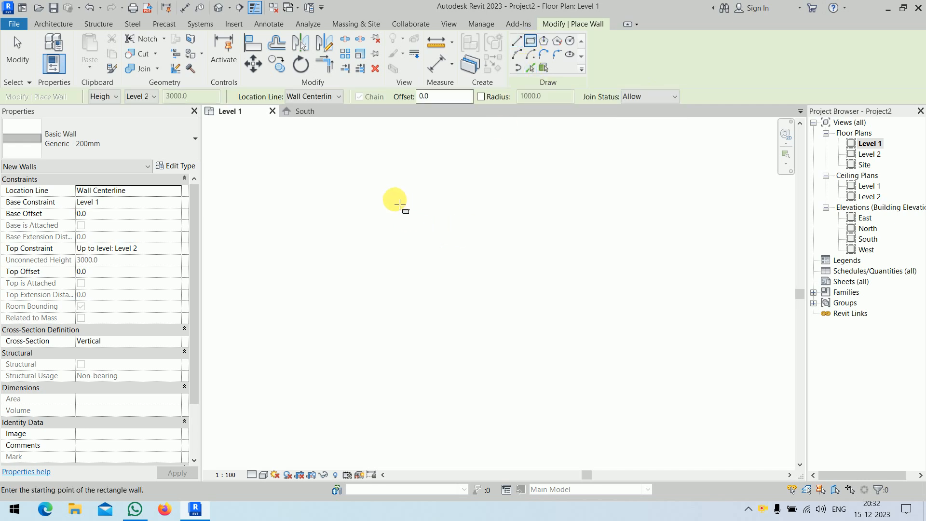
left_click(387, 185)
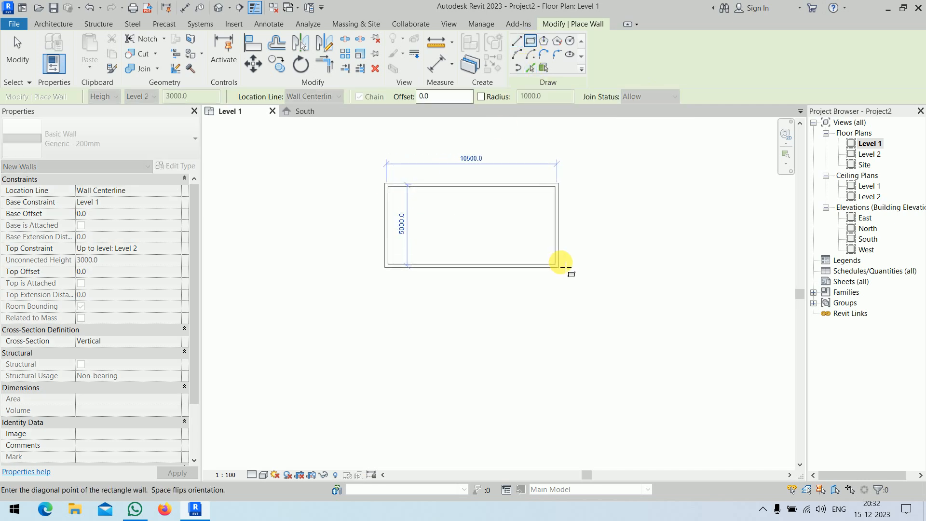
left_click(566, 266)
key("Escape")
key("Escape")
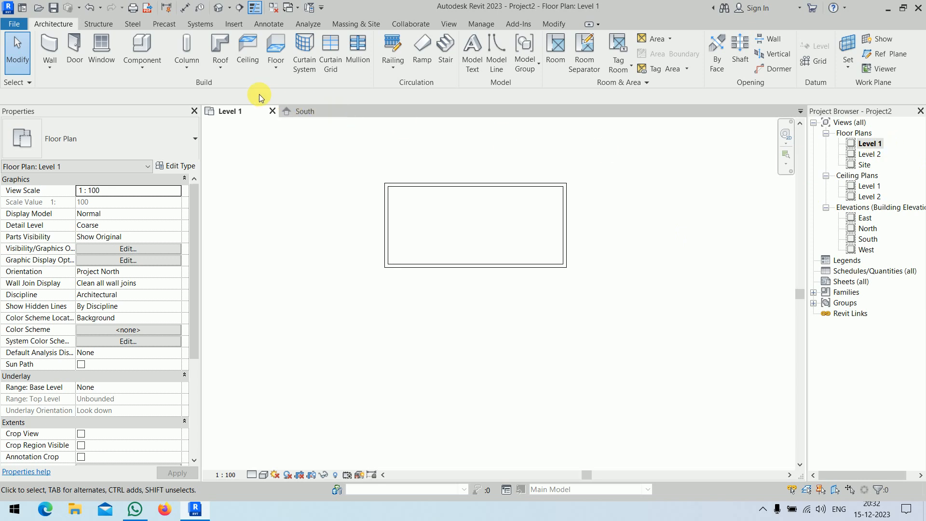
left_click(279, 67)
left_click(289, 88)
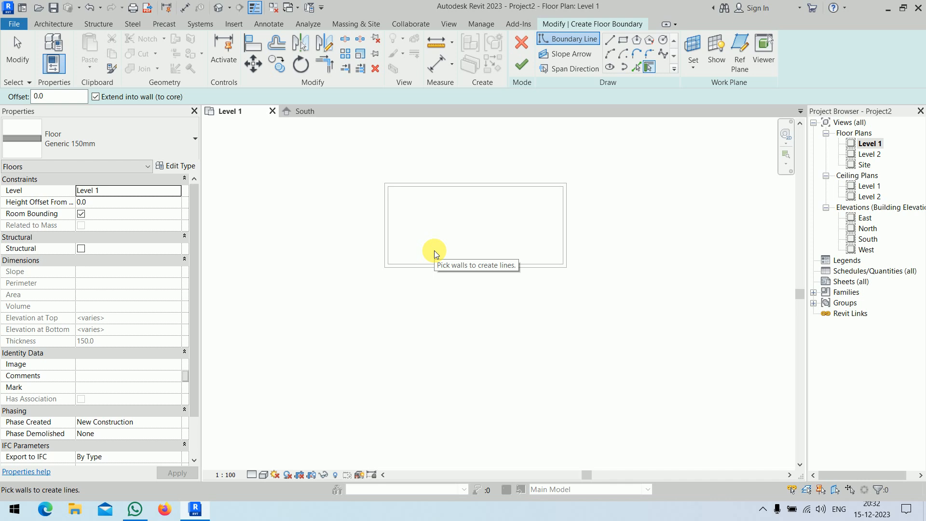
left_click(522, 43)
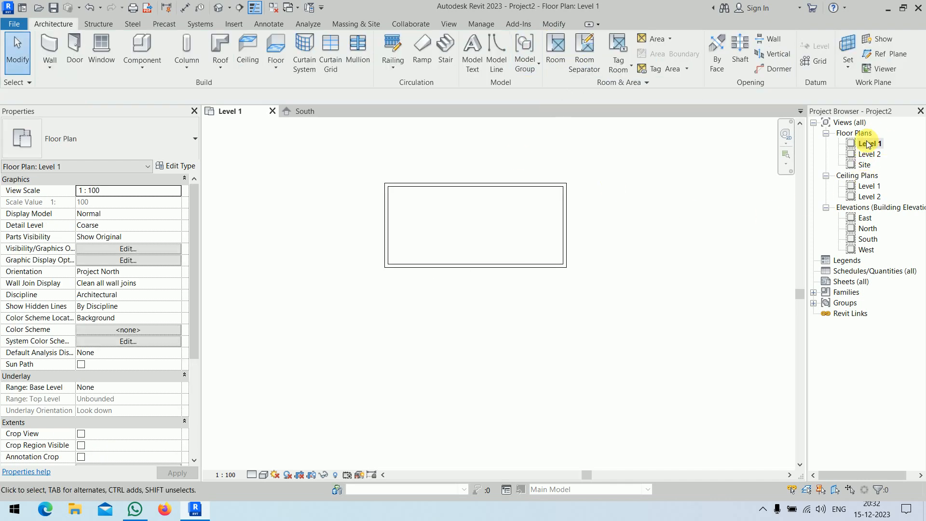
left_click(221, 45)
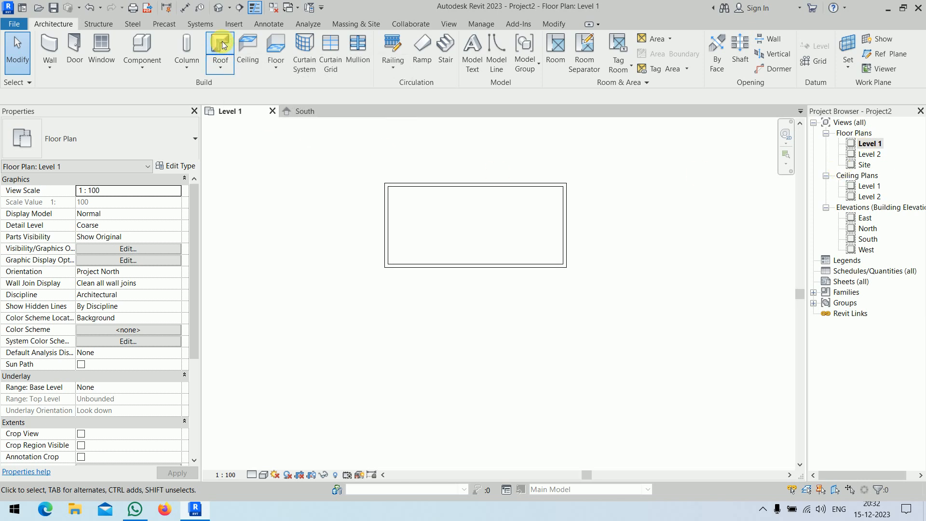
left_click_drag(459, 212, 365, 154)
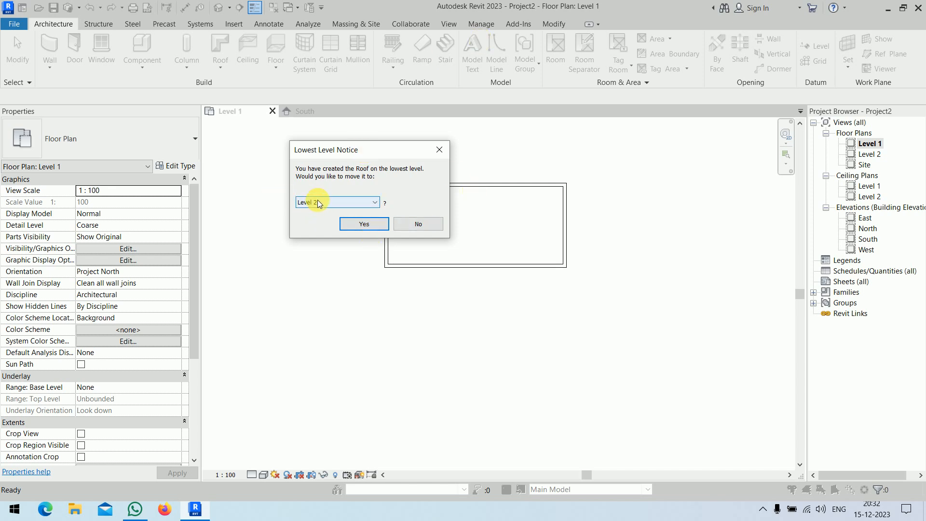
left_click(358, 224)
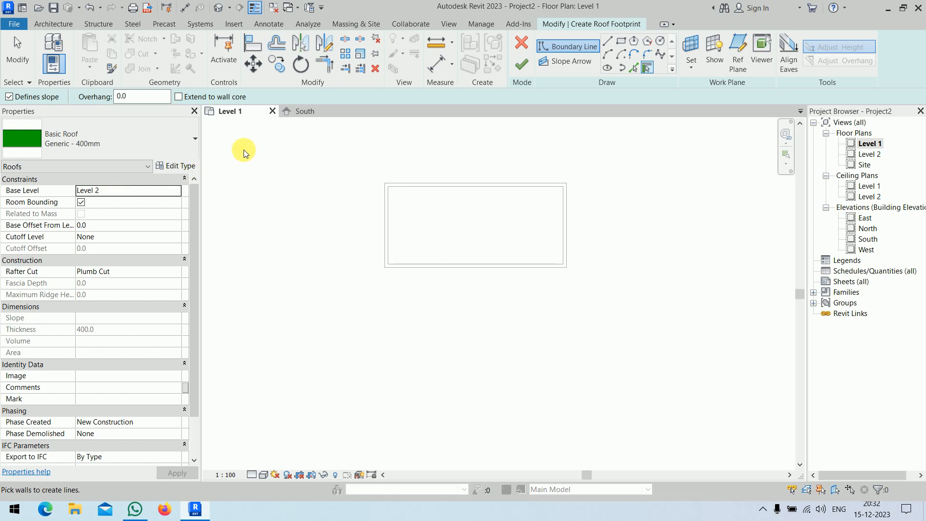
left_click(518, 66)
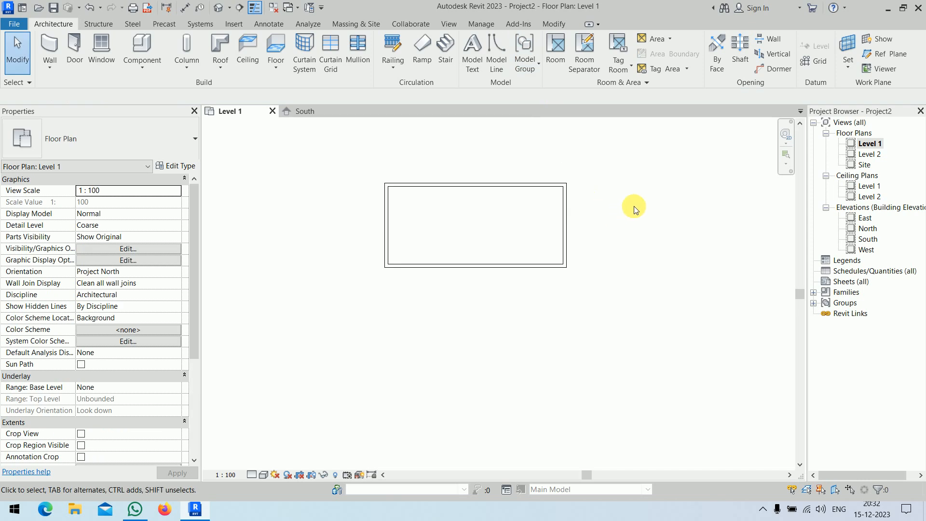
Step: Open the Level 2 floor plan and start a roof by footprint over the wall rectangle
left_click(878, 154)
double_click(878, 154)
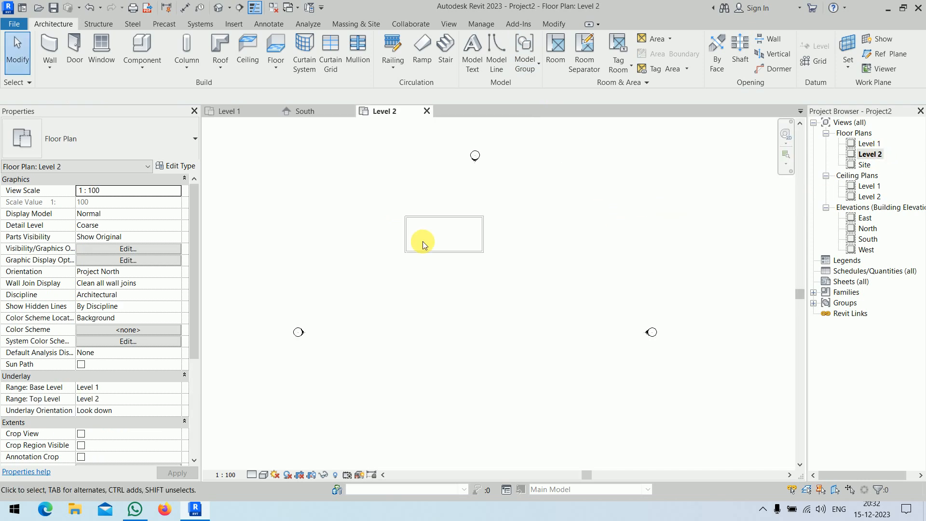
scroll(442, 234, "up", 5)
middle_click_drag(452, 234, 475, 247)
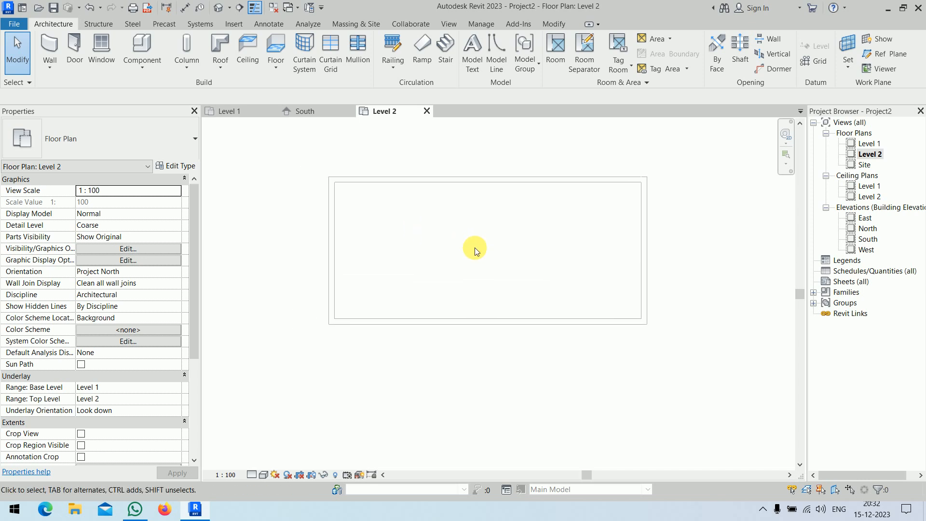
left_click(220, 45)
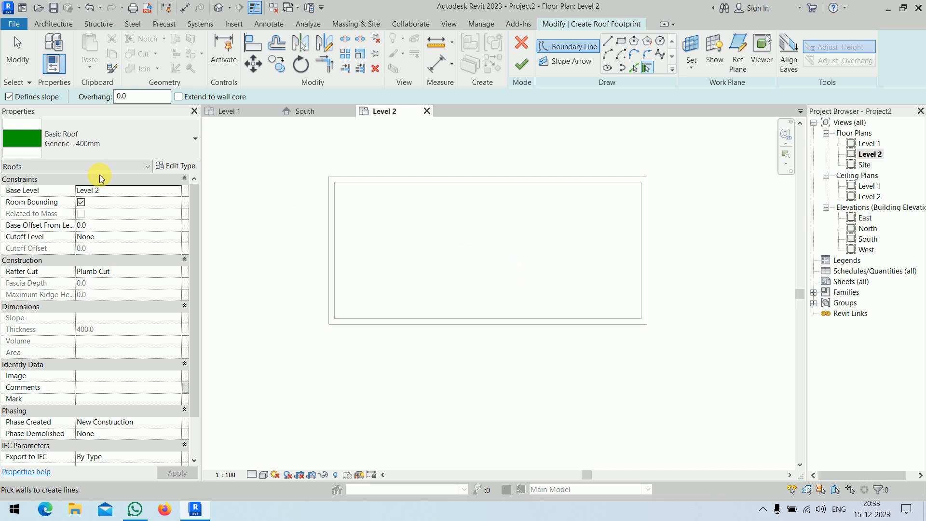
Step: Duplicate the Generic - 400mm basic roof type under the name 150mm
left_click(111, 140)
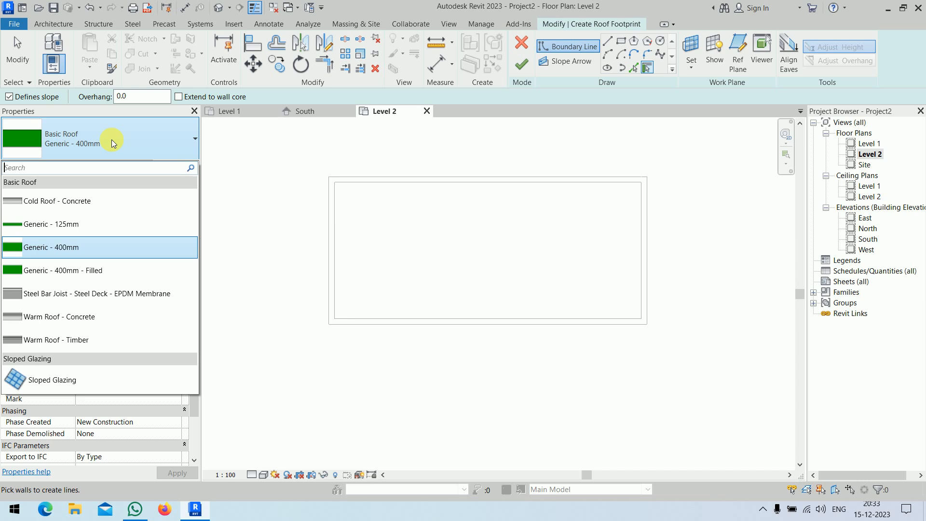
left_click(112, 140)
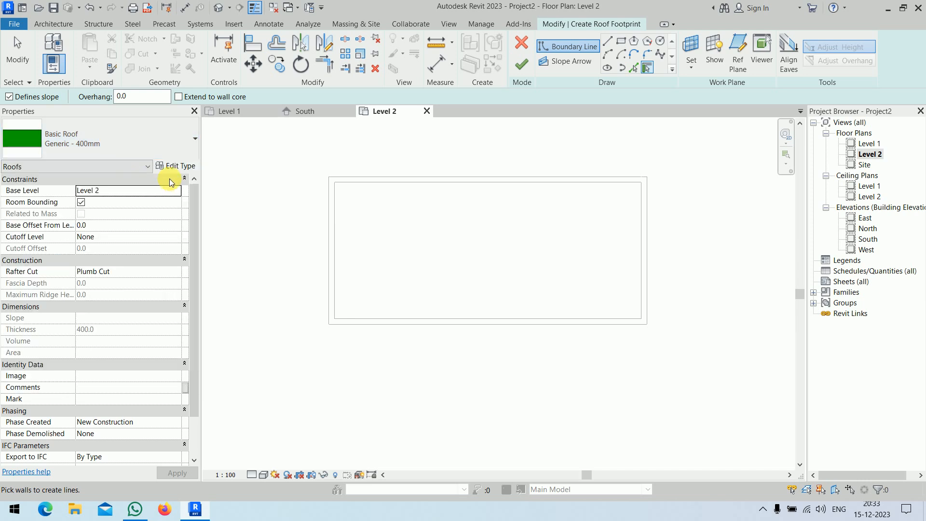
left_click(173, 167)
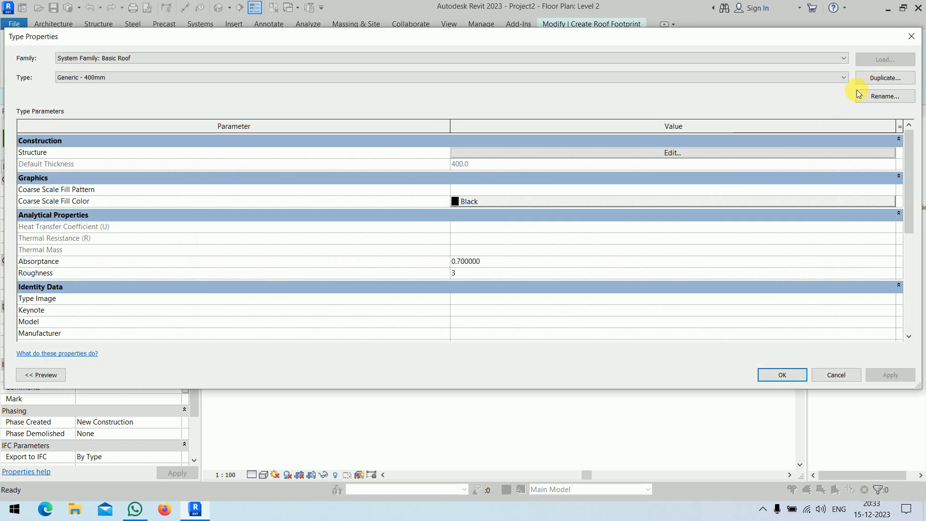
left_click(878, 81)
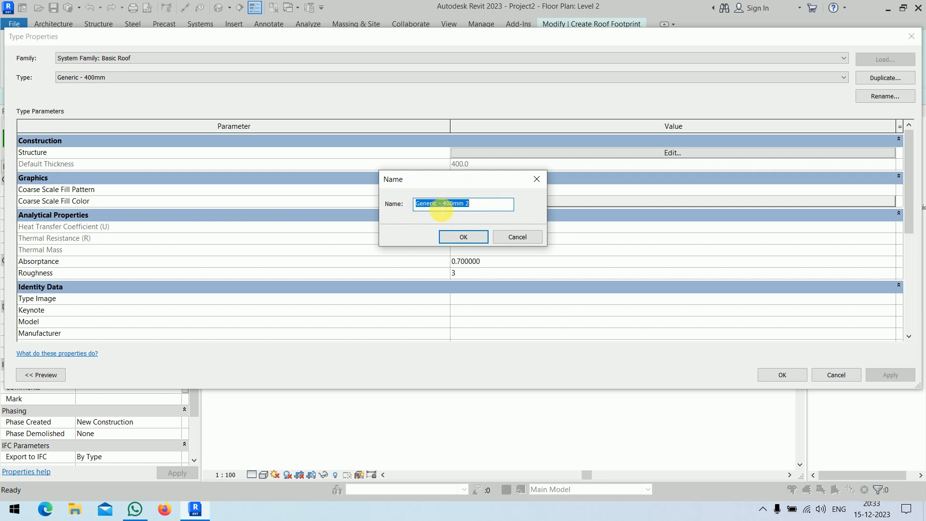
type("150mm")
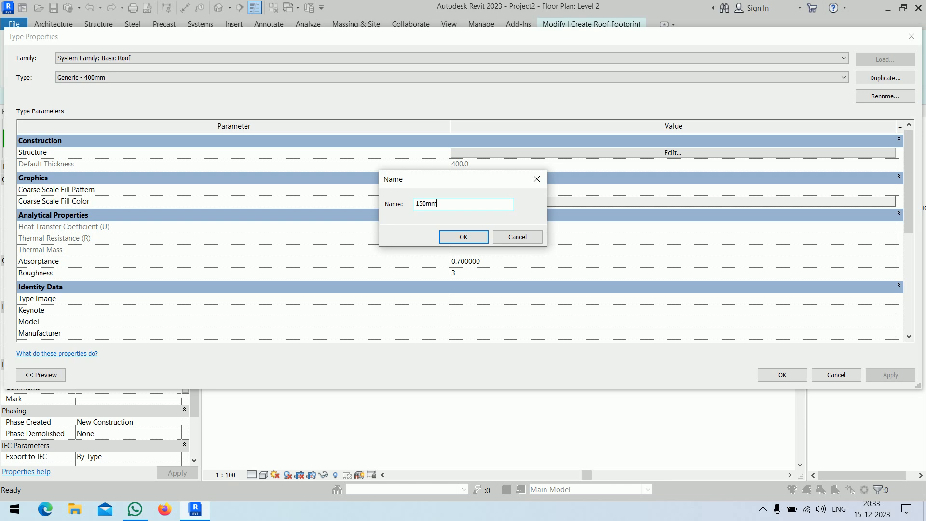
key("Return")
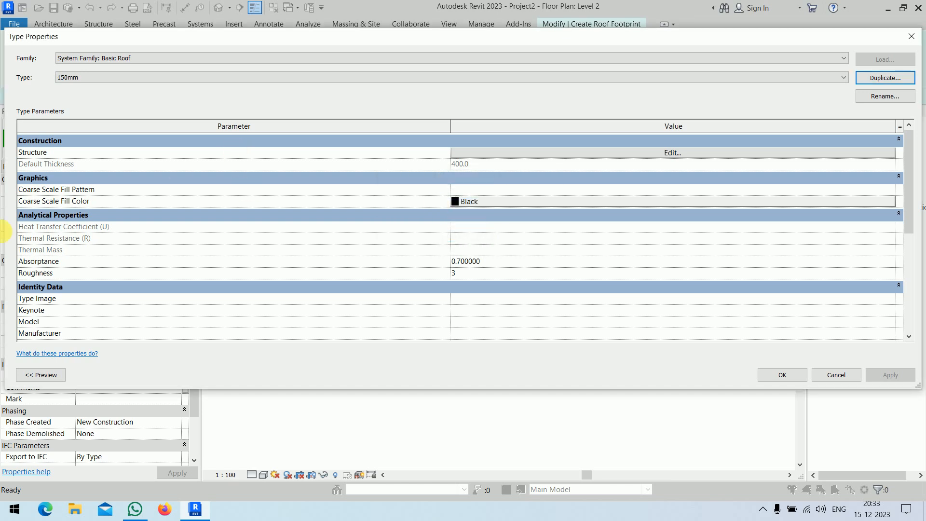
Step: Show the section preview of the 150mm roof type in its type properties
left_click(52, 376)
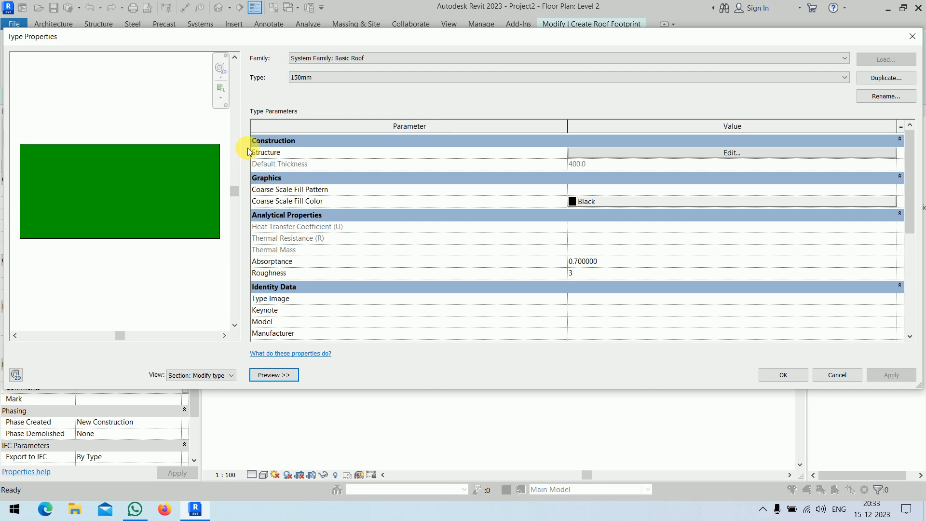
left_click(218, 375)
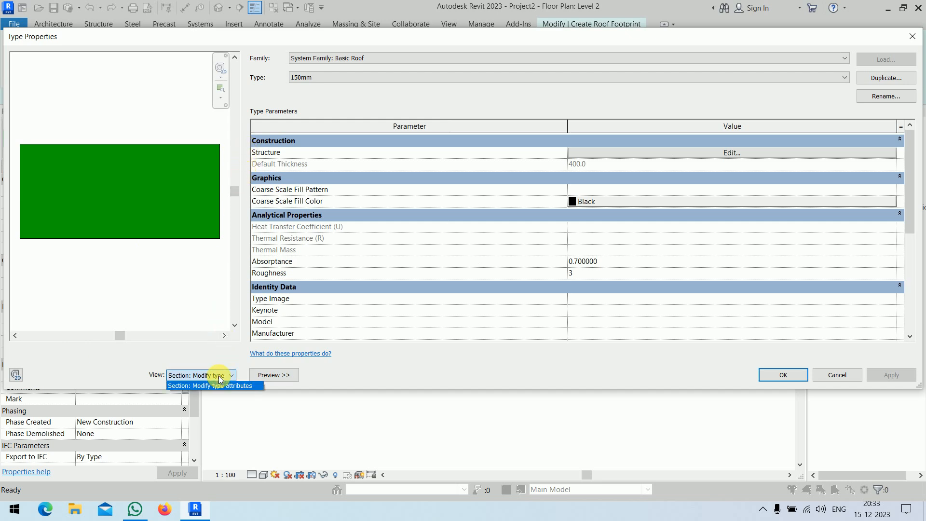
left_click(219, 386)
scroll(139, 177, "down", 2)
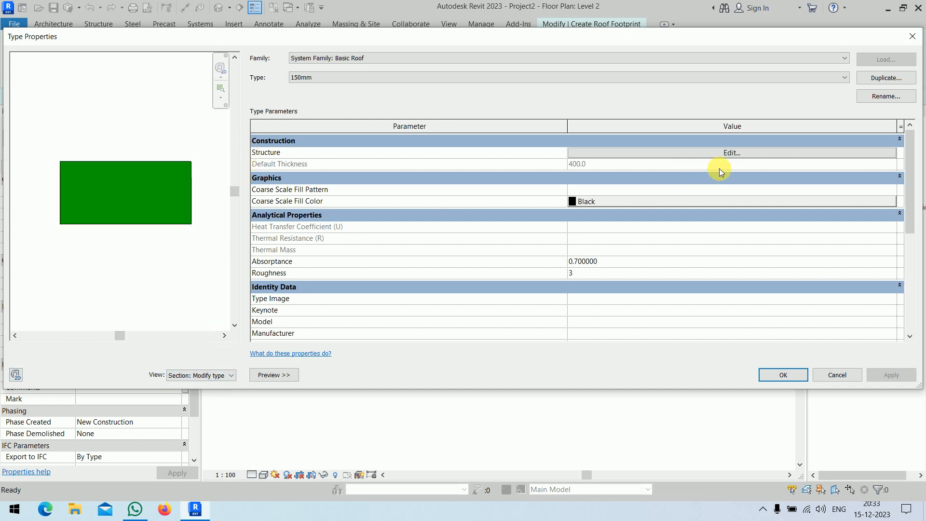
Step: Set the thickness of the Structure [1] layer in the roof assembly to 150 mm
left_click(720, 153)
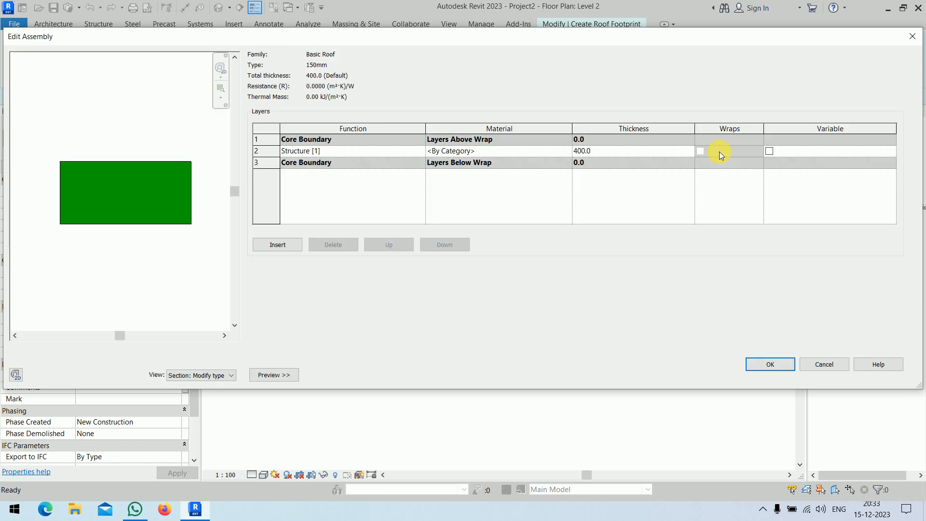
left_click(646, 155)
left_click(646, 155)
type("150")
key("Tab")
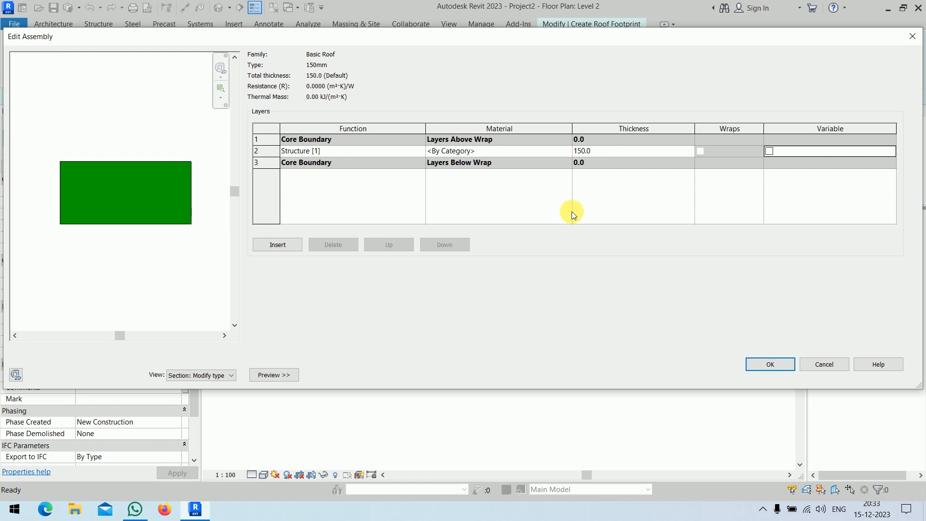
Step: Find concrete materials and assign Concrete Masonry Units to the roof's Structure [1] layer
left_click(566, 152)
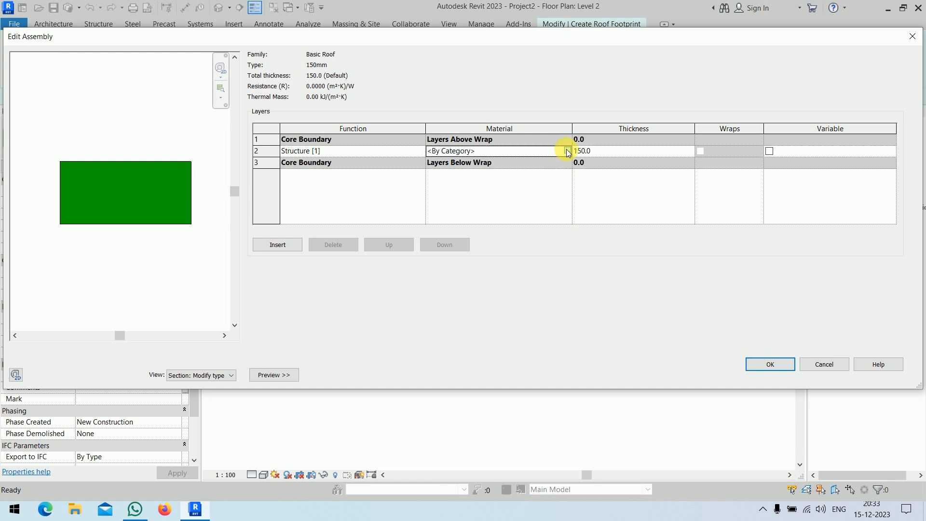
left_click(567, 151)
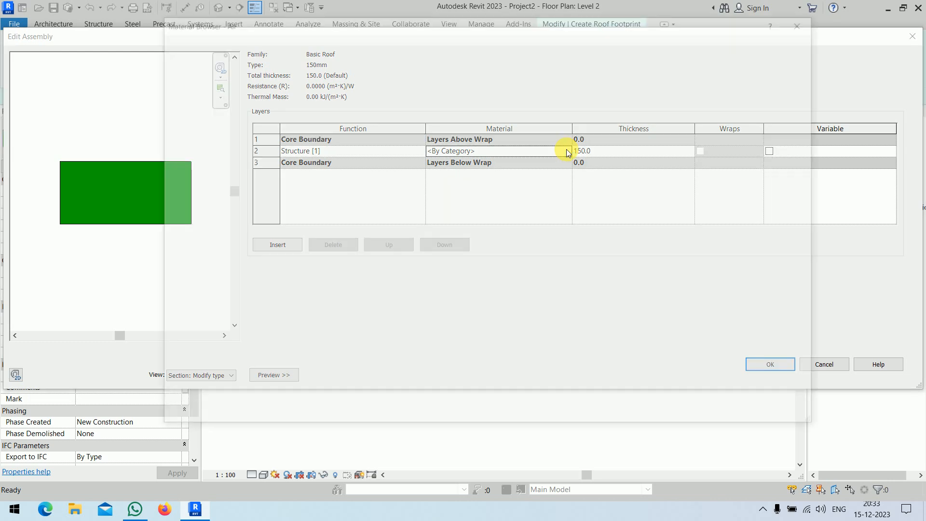
type("concrete")
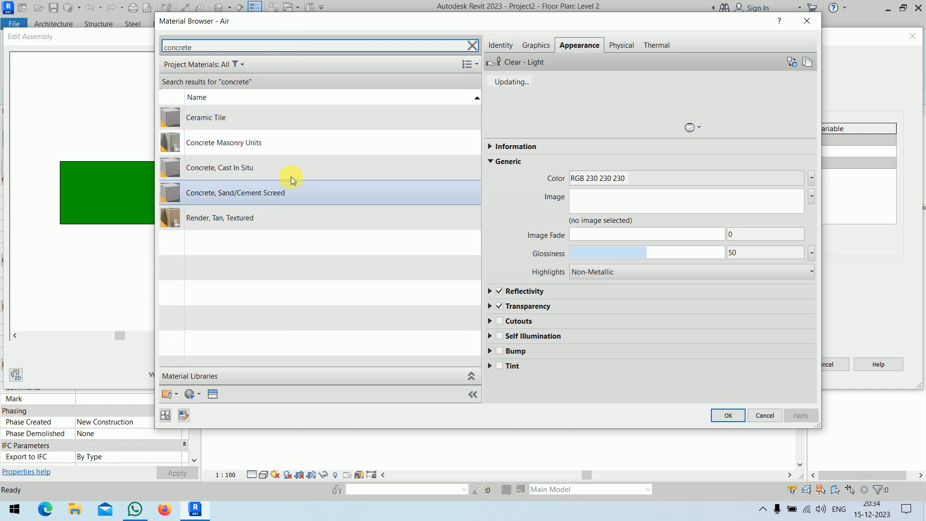
left_click(288, 141)
double_click(288, 142)
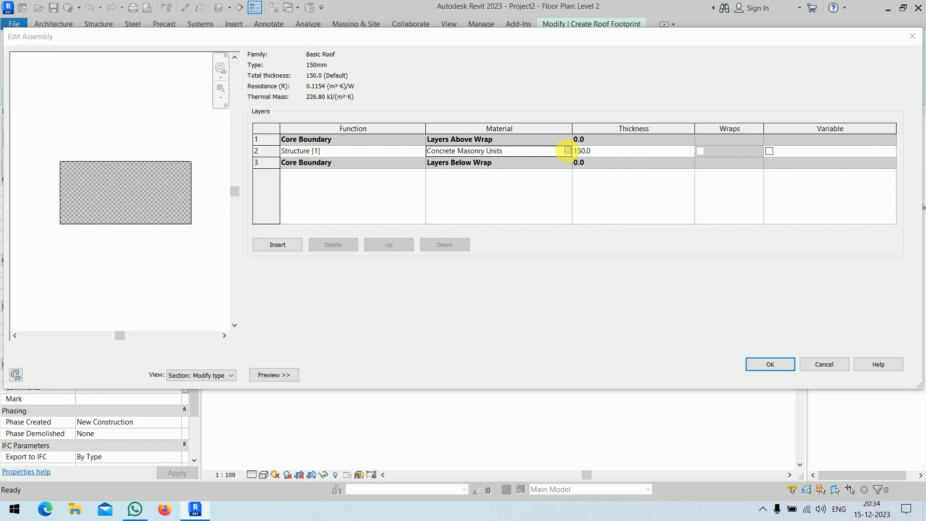
Step: Change the 150mm roof's Structure [1] material to Concrete, Cast In Situ and confirm the assembly and type properties
left_click(568, 151)
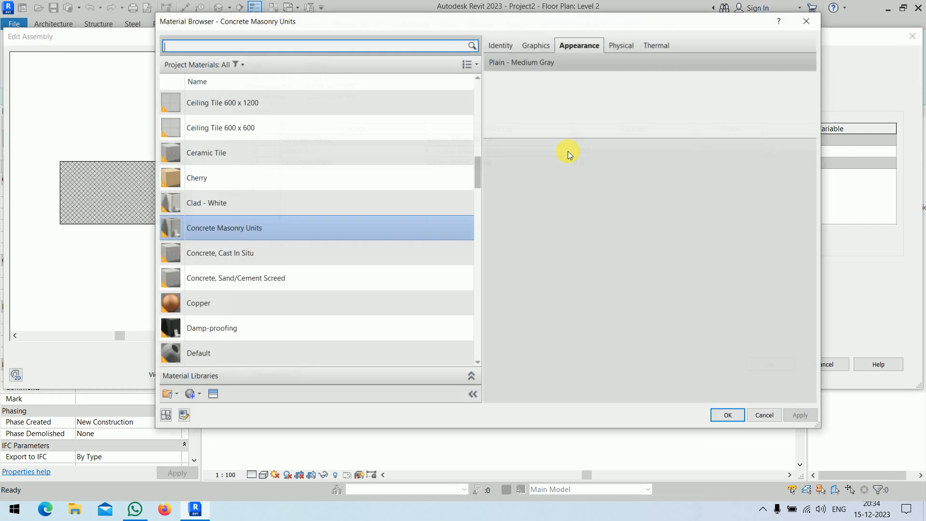
double_click(256, 251)
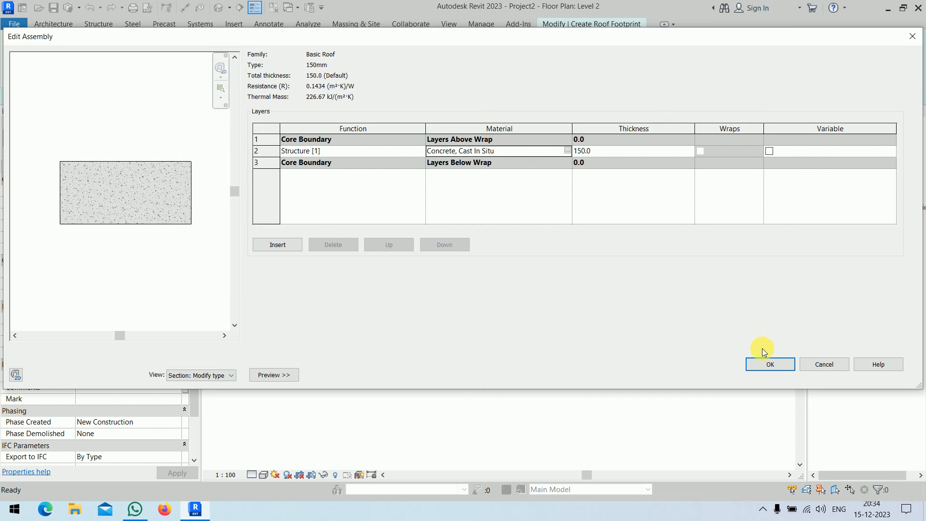
left_click(767, 365)
left_click(777, 379)
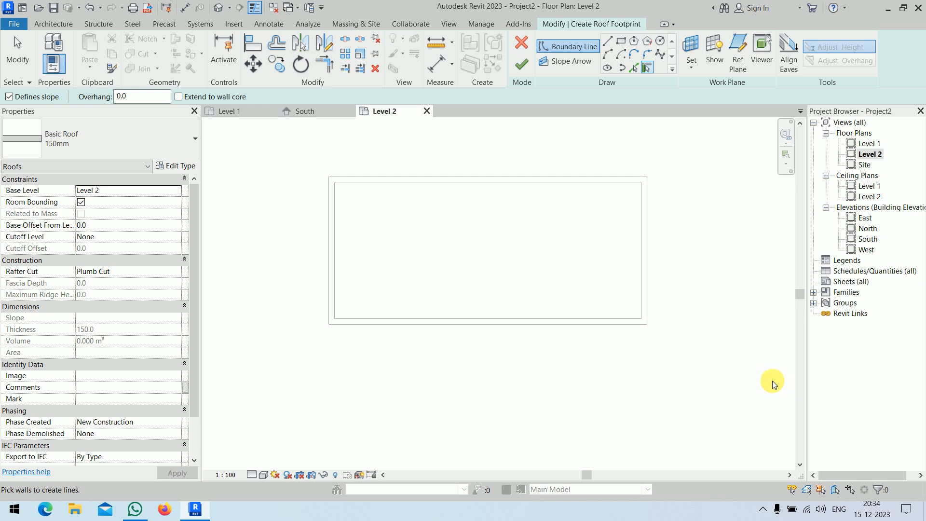
Step: Sketch a rectangular, slope-defining roof boundary between opposite outer corners of the walls on Level 2 and finish the footprint roof
scroll(565, 273, "up", 2)
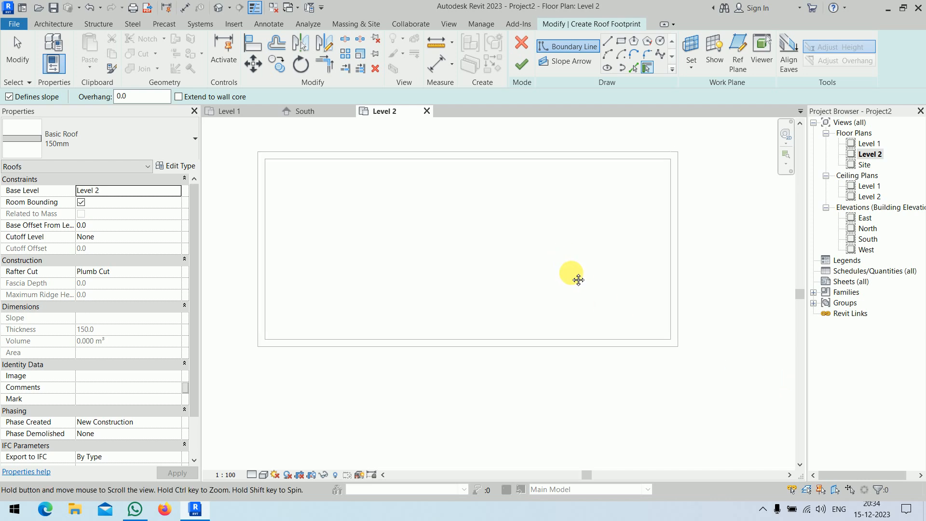
left_click(622, 42)
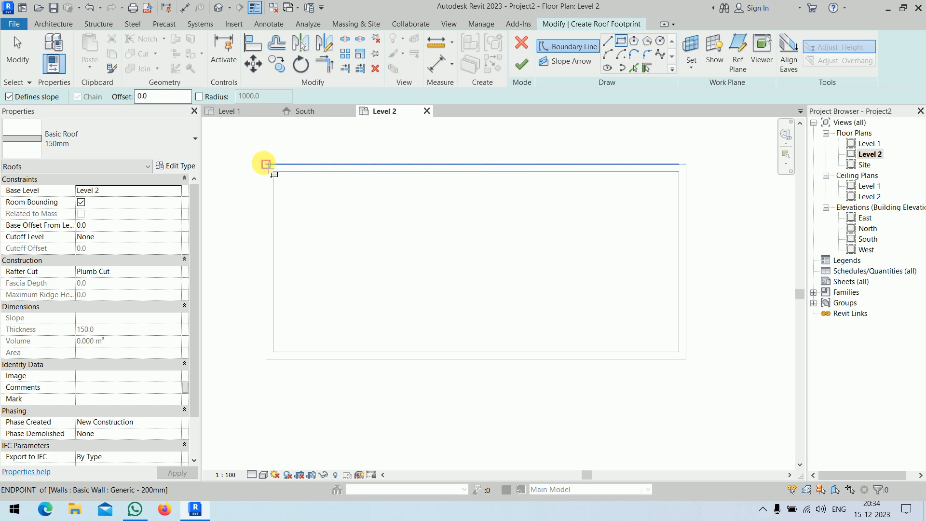
left_click(265, 164)
left_click(686, 359)
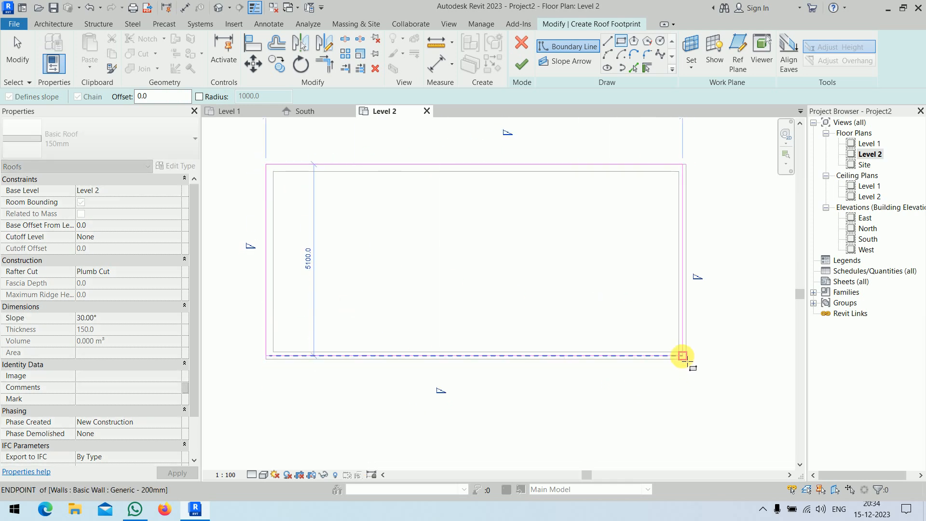
scroll(706, 420, "down", 3)
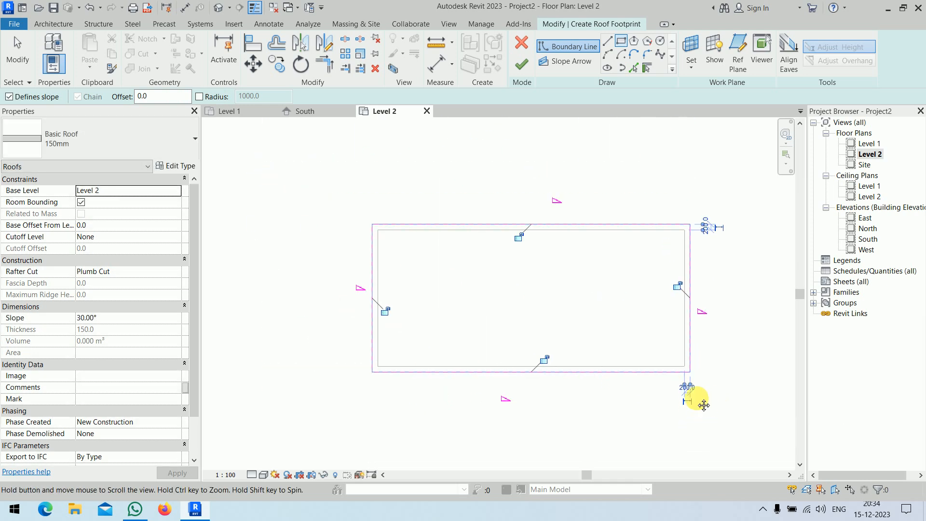
key("Escape")
key("Escape")
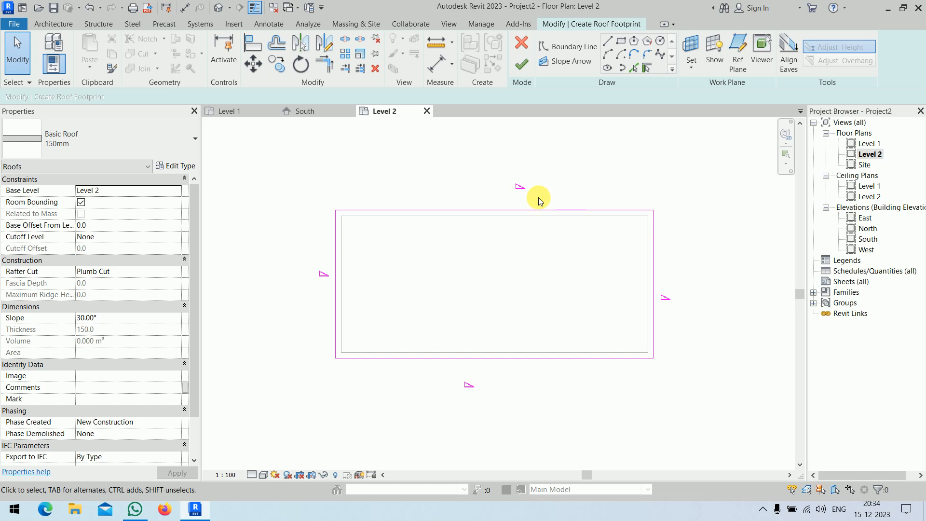
left_click(519, 66)
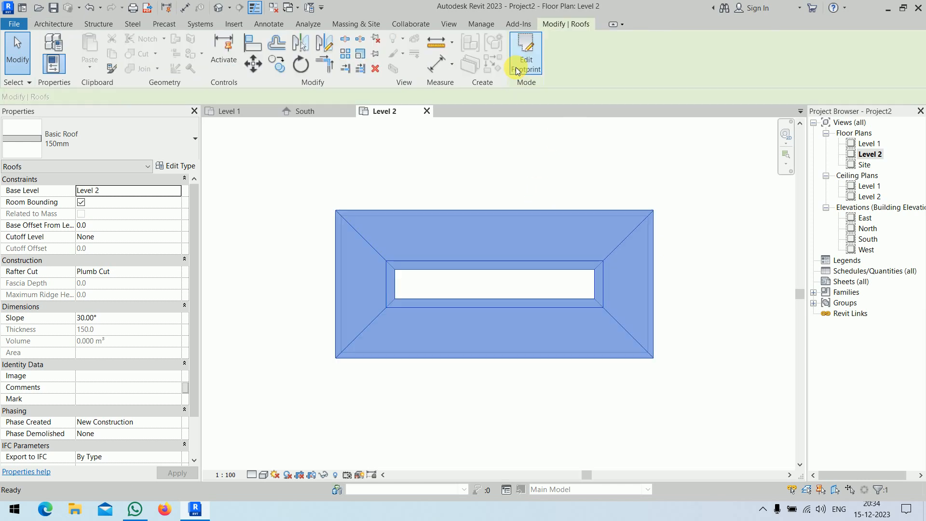
left_click(448, 160)
Step: Open the default 3D view of the building and set its visual style to Shaded
left_click(218, 8)
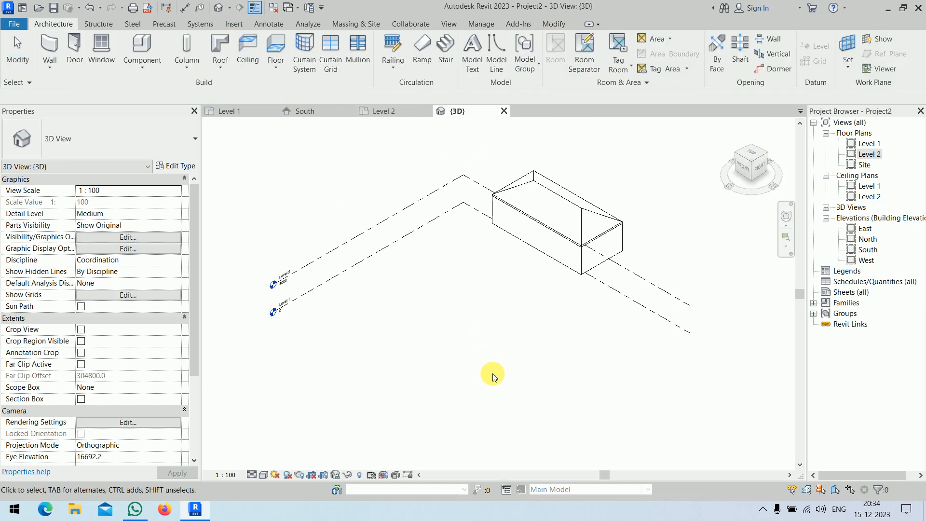
middle_click_drag(493, 372, 649, 259, "shift")
scroll(362, 275, "up", 4)
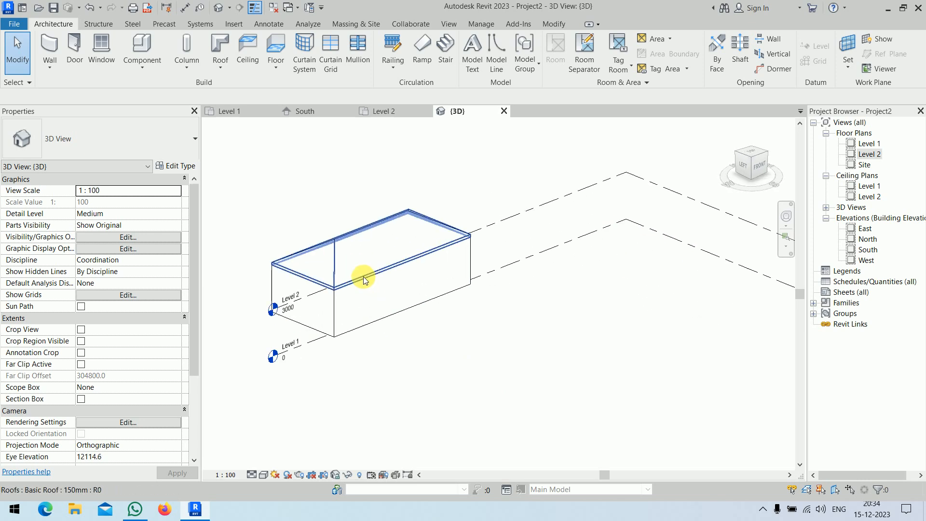
left_click(264, 475)
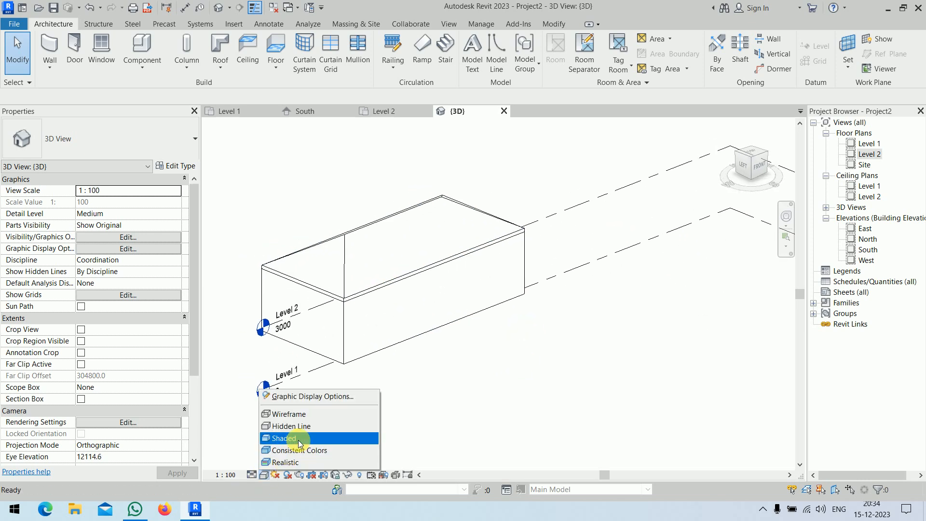
left_click(284, 438)
mouse_move(527, 358)
middle_mouse_down("shift")
mouse_move(647, 379)
mouse_move(626, 325)
mouse_move(689, 442)
mouse_move(645, 422)
mouse_move(649, 413)
mouse_move(471, 378)
mouse_move(508, 405)
mouse_move(494, 362)
mouse_move(553, 378)
middle_mouse_up("shift")
scroll(553, 378, "up", 2)
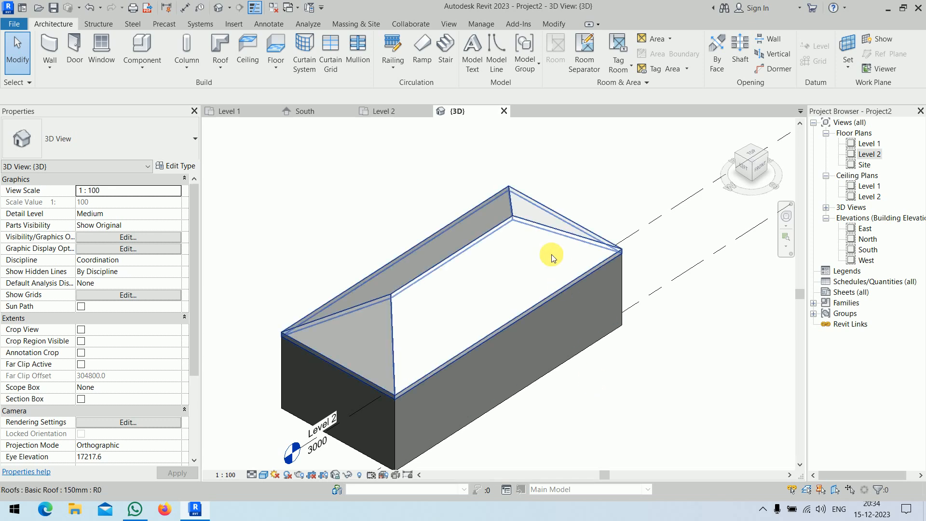
Step: Edit the roof footprint on Level 2 to remove the slope definition from both long edges, and examine the finished roof in 3D
left_click(505, 232)
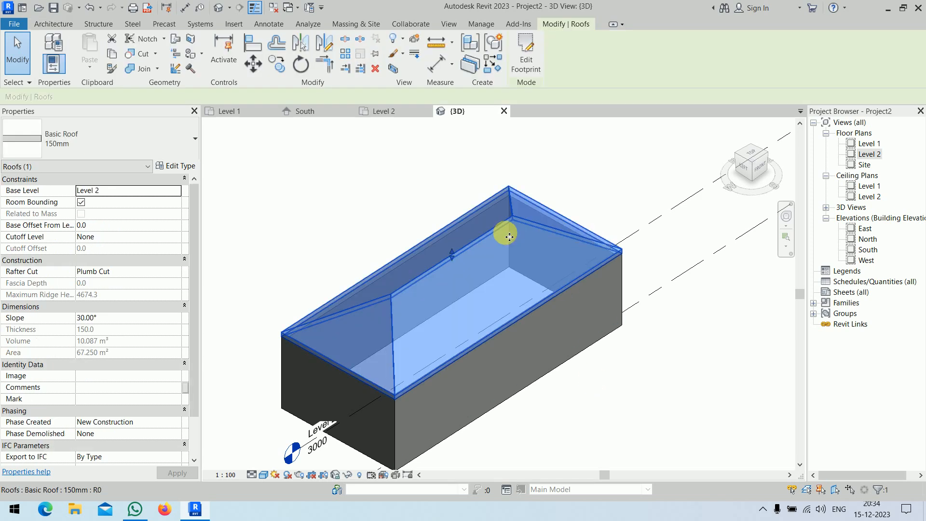
left_click(526, 58)
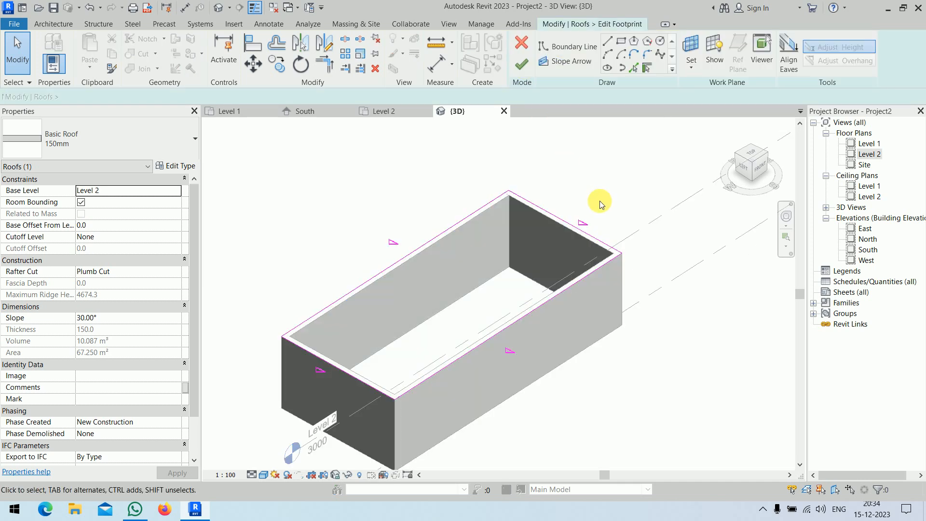
left_click(395, 111)
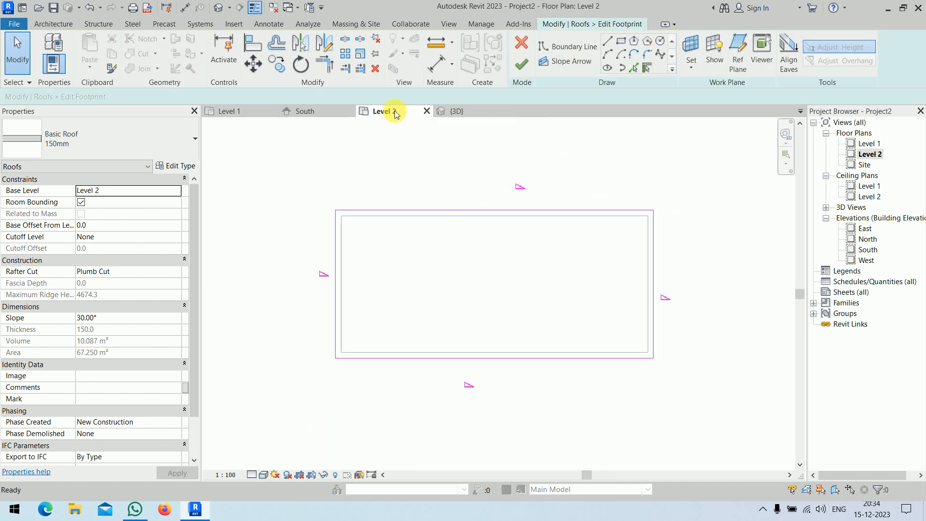
mouse_move(486, 250)
left_mouse_down()
mouse_move(440, 374)
mouse_move(434, 421)
left_mouse_up()
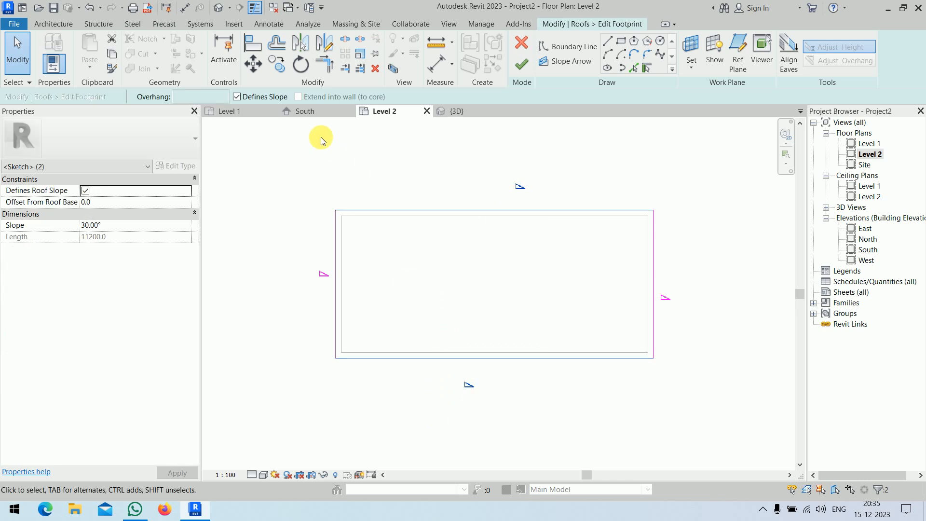
left_click(263, 96)
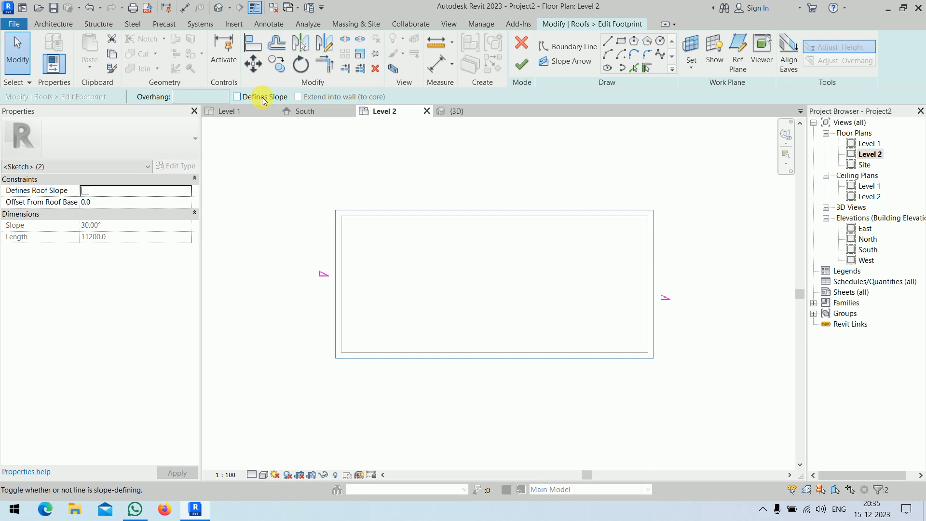
left_click(521, 64)
left_click(461, 110)
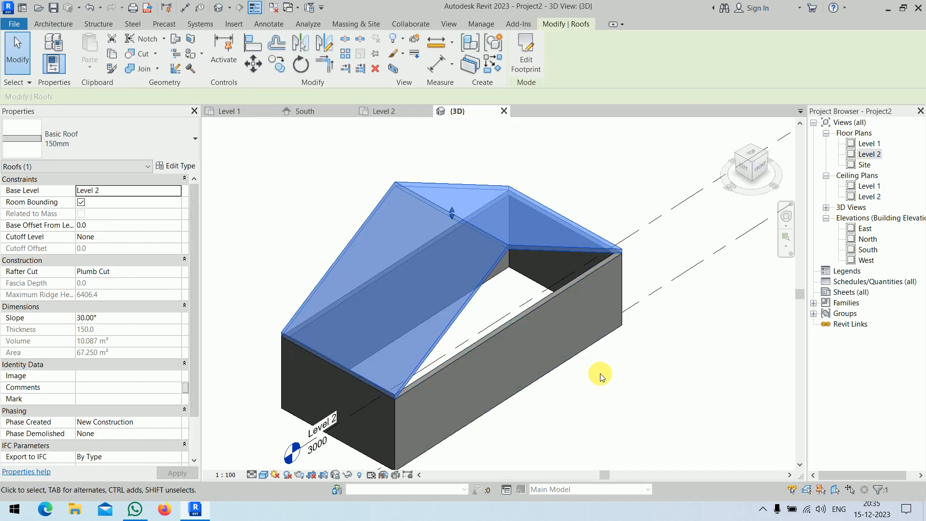
left_click(635, 386)
middle_click_drag(602, 428, 584, 370, "shift")
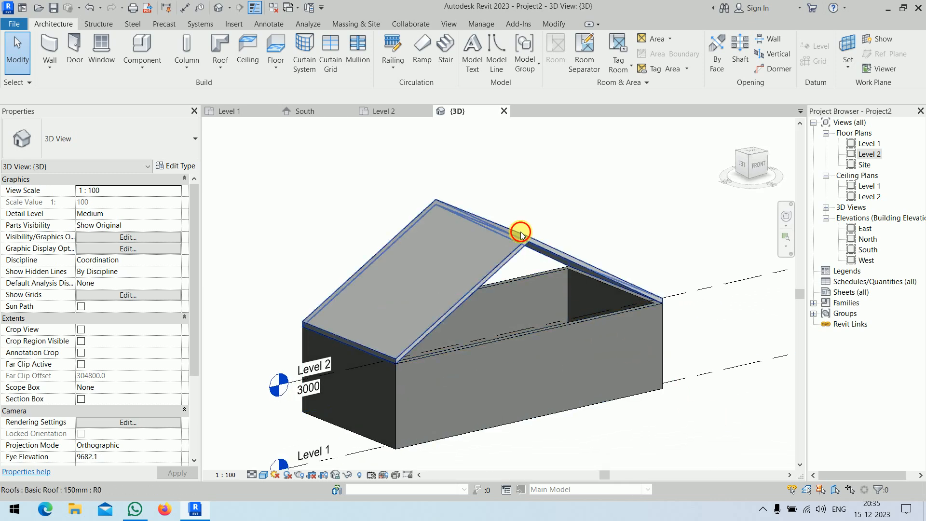
Step: Reopen the roof footprint on Level 2 and make both long edges slope-defining again
left_click(576, 248)
left_click(526, 55)
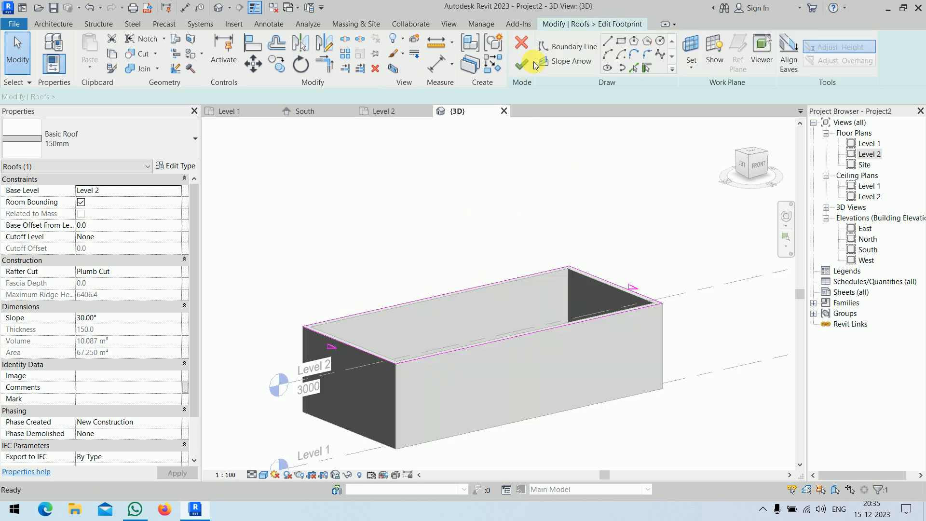
left_click(385, 111)
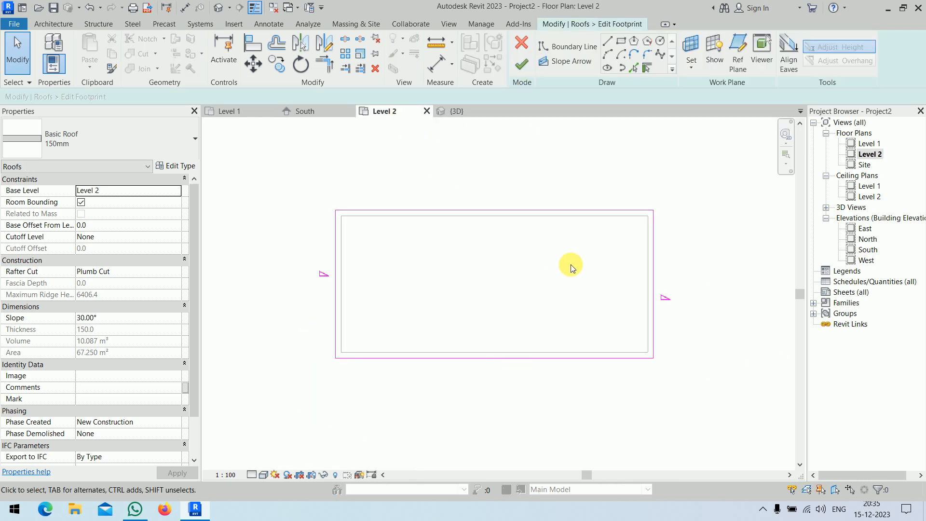
left_click_drag(577, 180, 515, 374)
left_click(236, 97)
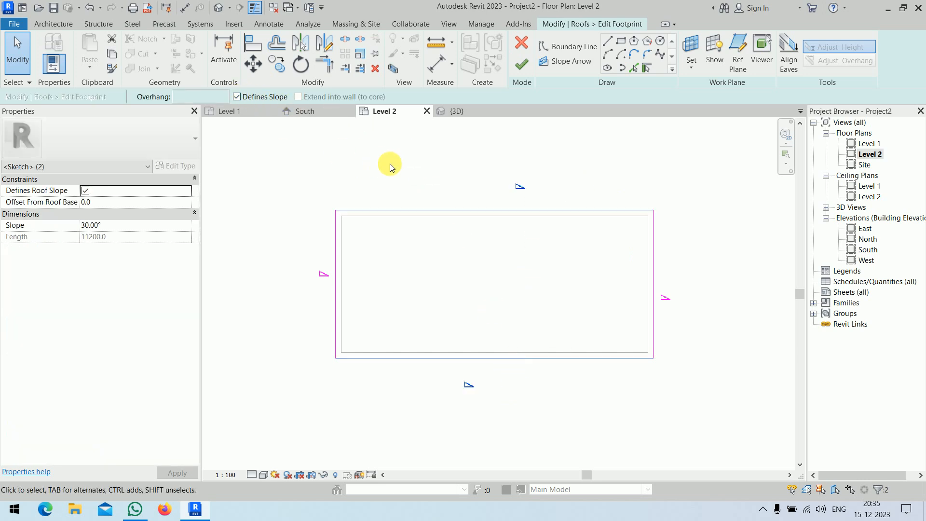
left_click(387, 163)
Step: Remove the slope definition from both short footprint edges, finish the edit, and examine the gable roof in 3D
left_click_drag(681, 274, 288, 320)
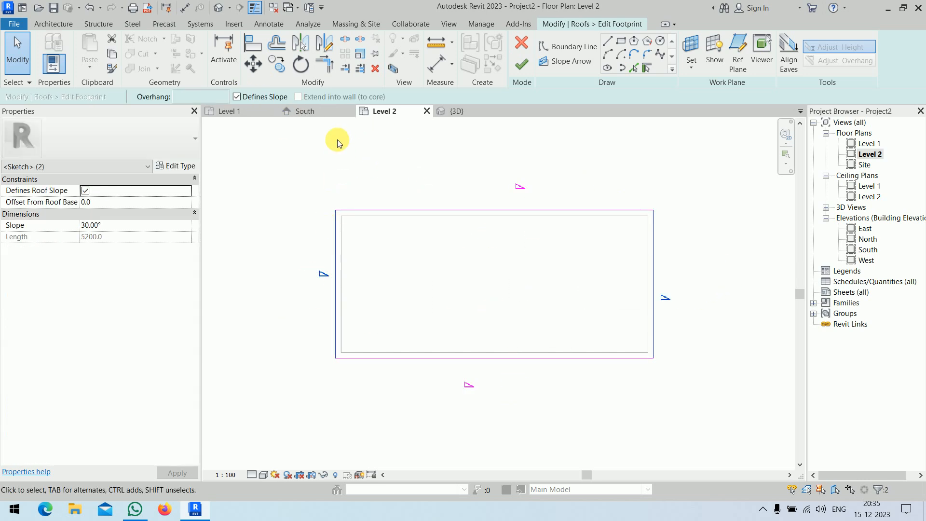
left_click(265, 100)
left_click(346, 177)
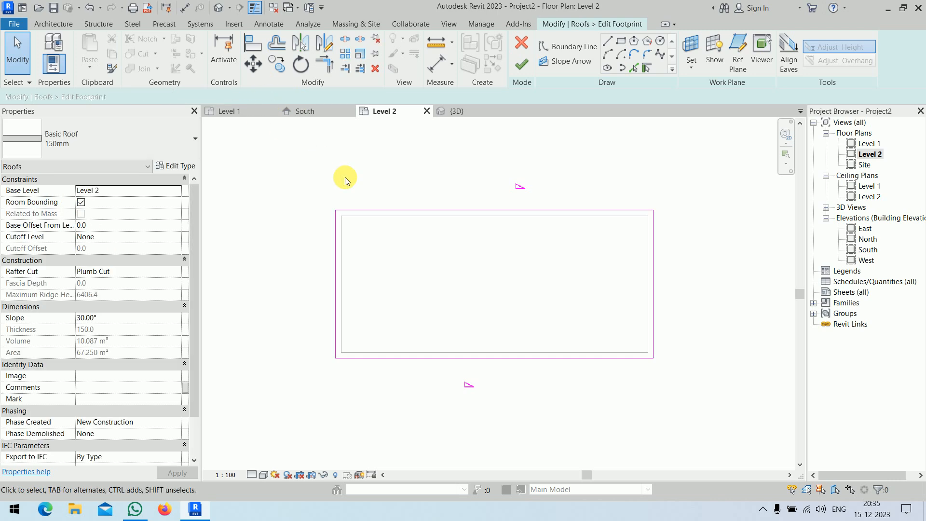
left_click(521, 65)
left_click(462, 110)
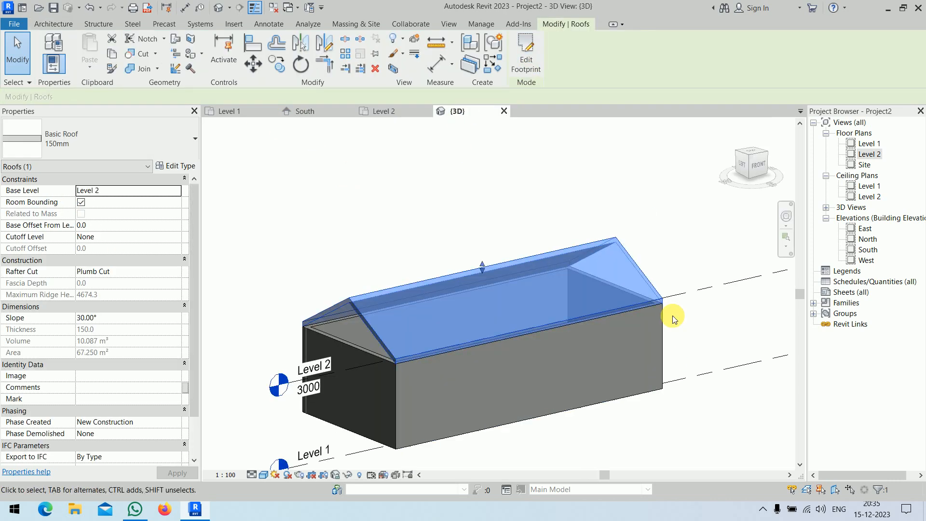
left_click(664, 237)
middle_click_drag(664, 237, 631, 161)
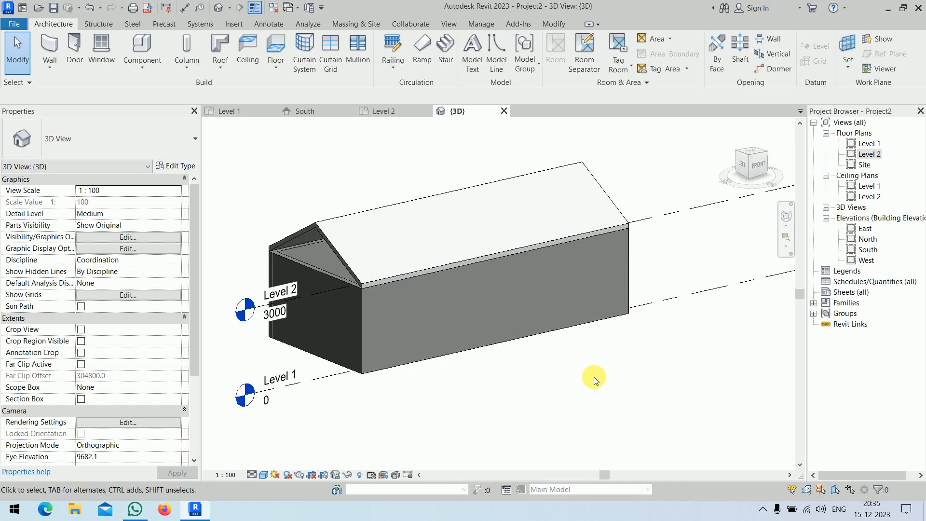
middle_click_drag(533, 375, 565, 341, "shift")
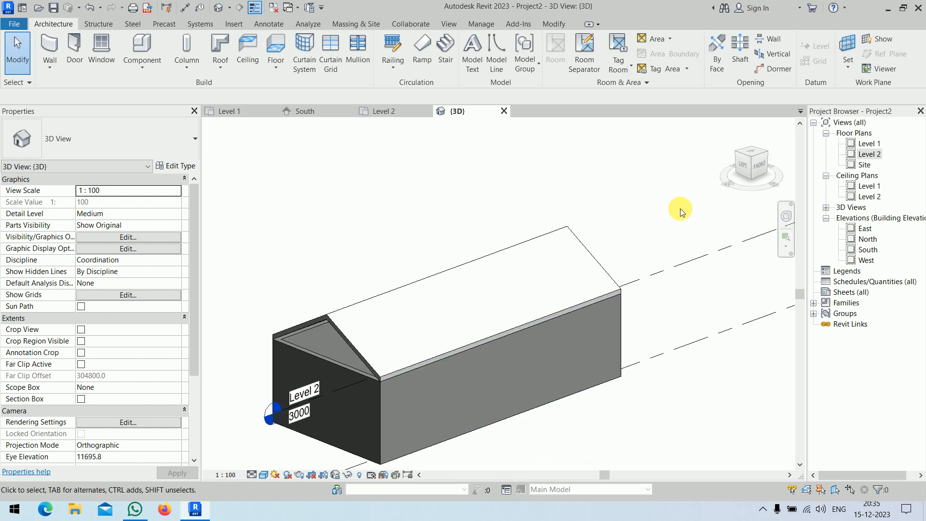
Step: Raise the gable roof's ridge to a slope of about 52° and set the roof slope to 15°
left_click(522, 248)
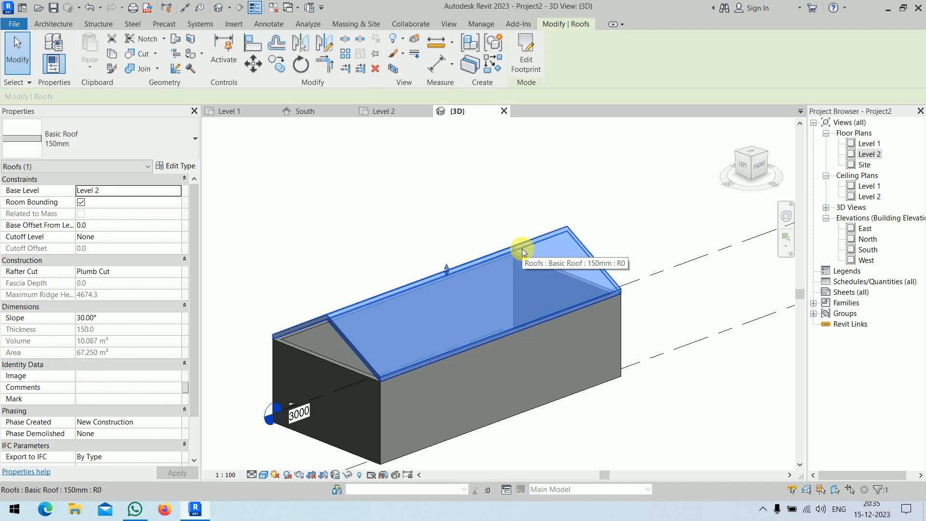
left_click_drag(446, 268, 461, 217)
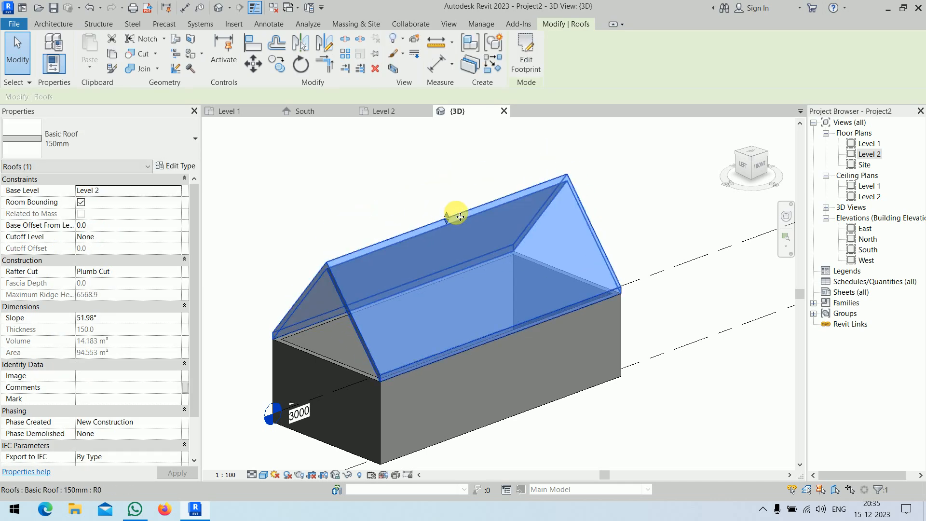
left_click(125, 317)
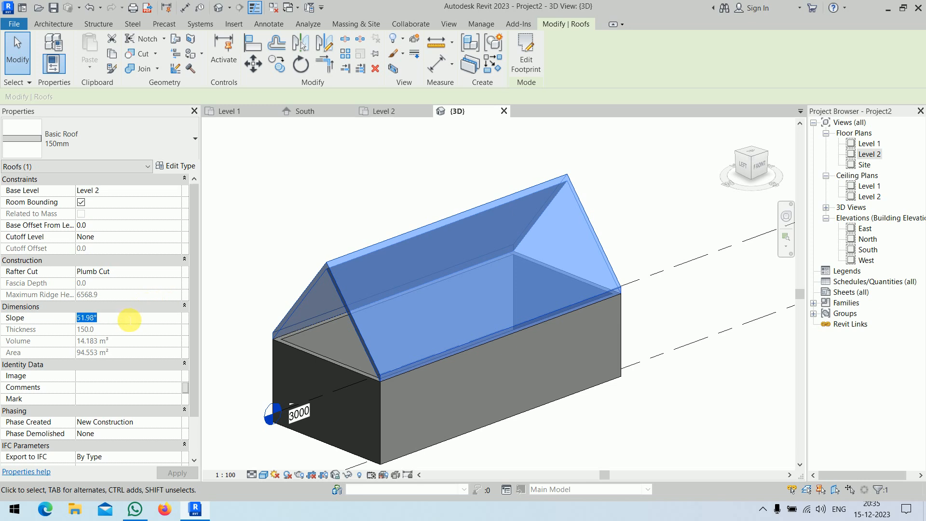
type("15")
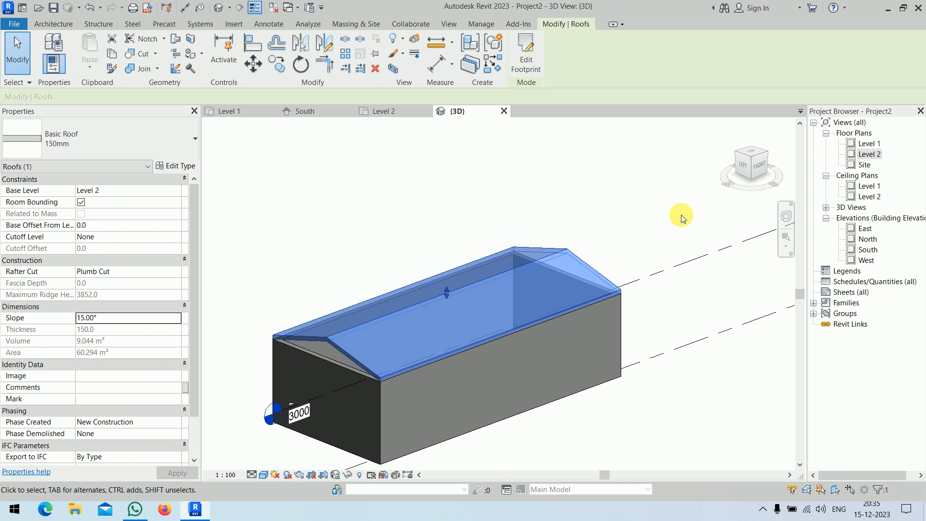
Step: Set the gable roof's slope to 30°
left_click(144, 319)
type("3")
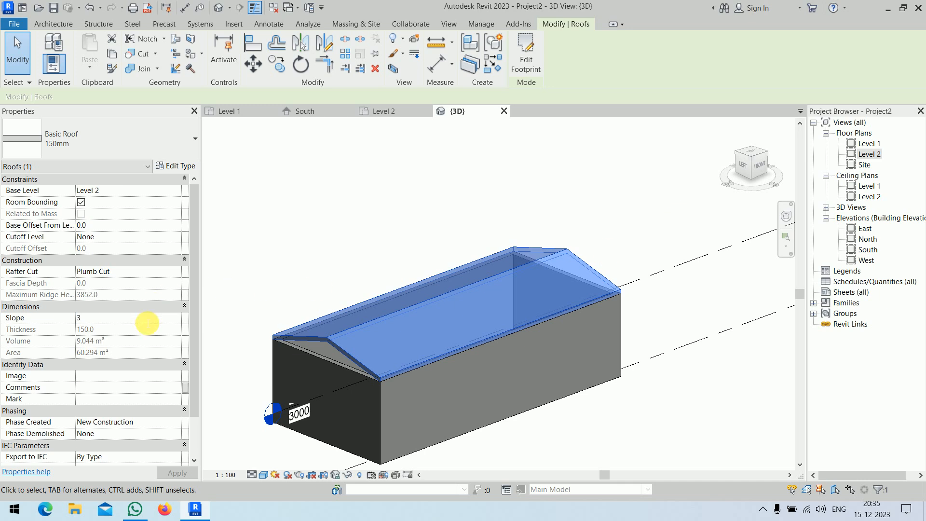
type("0")
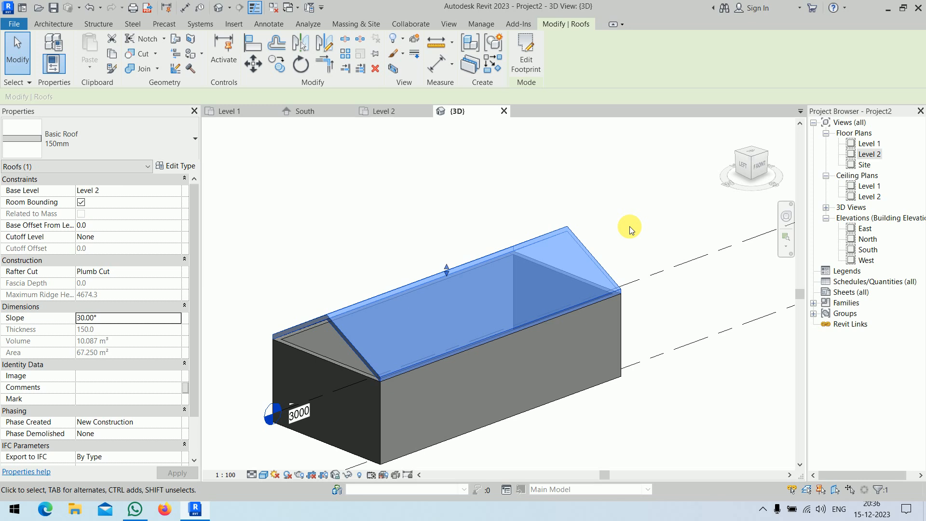
Step: Edit the roof footprint on Level 2, remove the slope definition from both long edges, and examine the finished roof in 3D
left_click(526, 54)
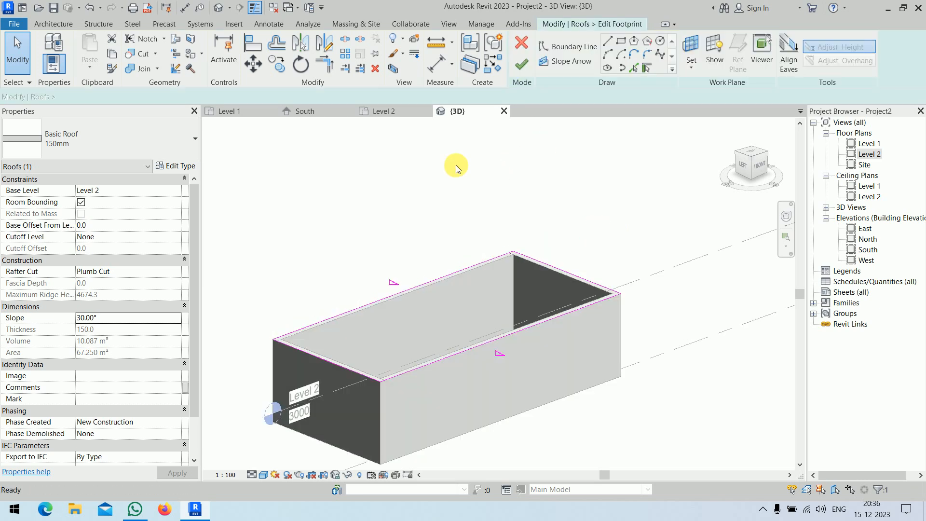
left_click(399, 115)
left_click_drag(492, 155, 407, 444)
left_click(246, 96)
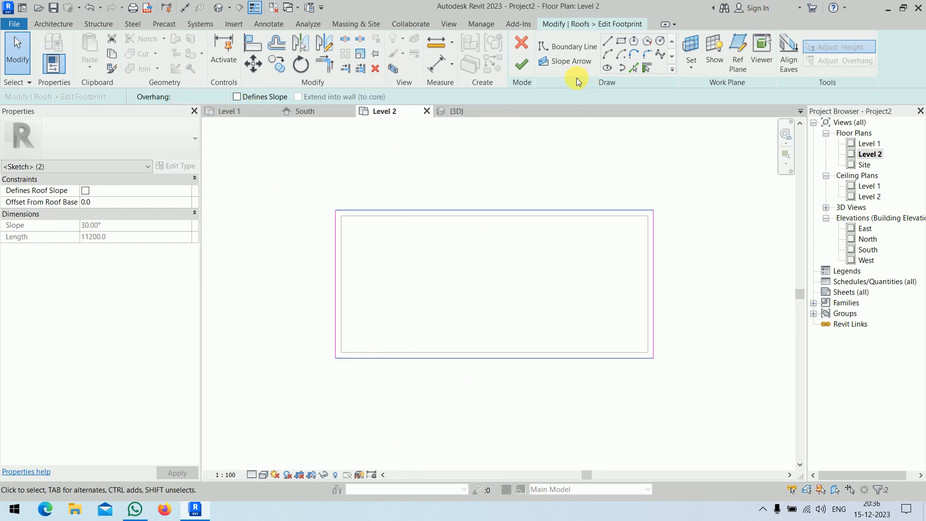
left_click(527, 65)
left_click(459, 111)
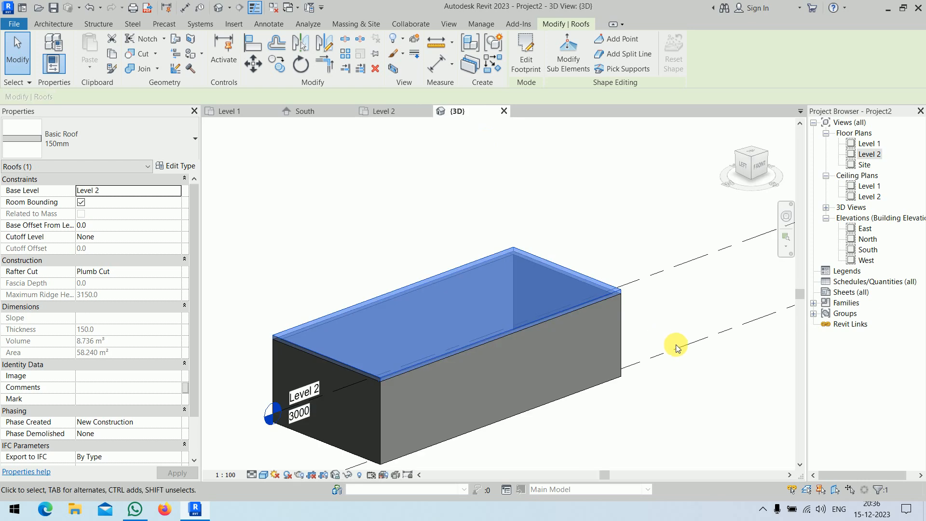
left_click(701, 400)
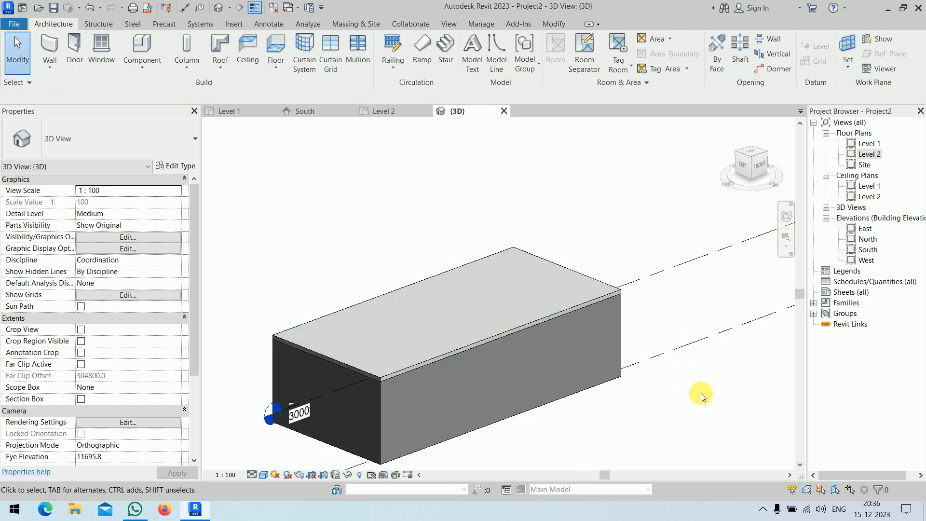
Step: Undo the footprint edit to restore the gable roof and set its slope to 0°
key("ctrl+z")
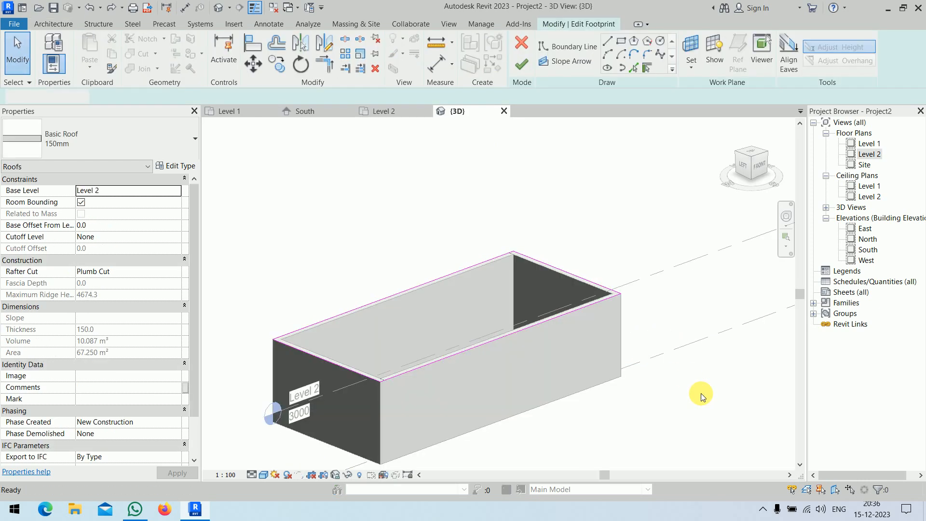
key("ctrl+y")
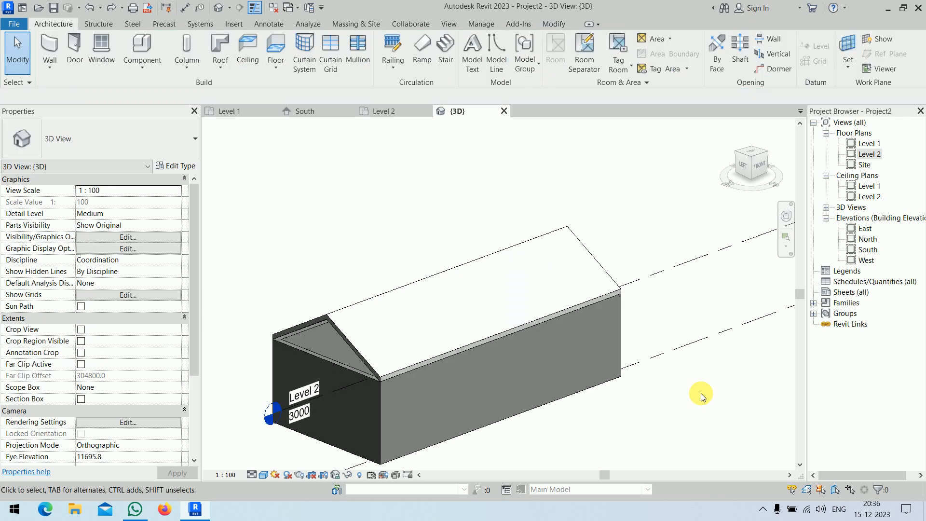
left_click(465, 273)
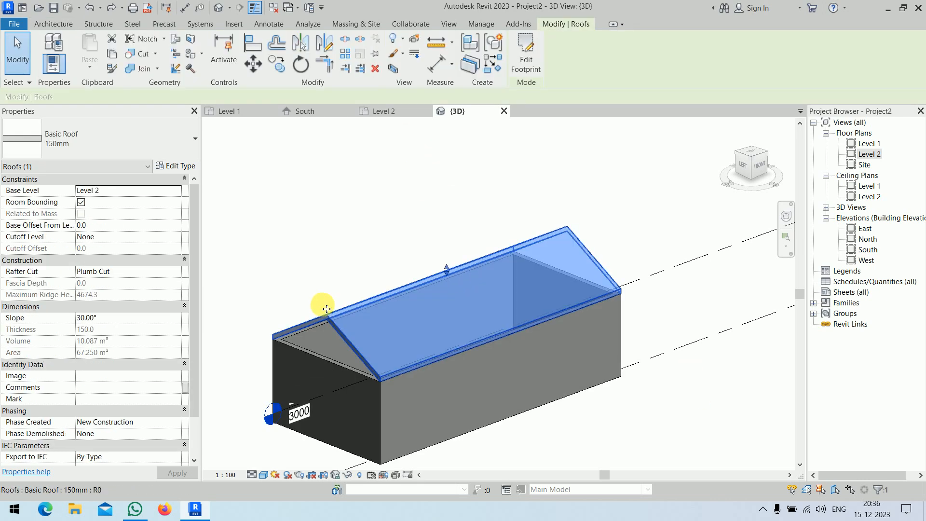
left_click(160, 317)
type("0")
key("Return")
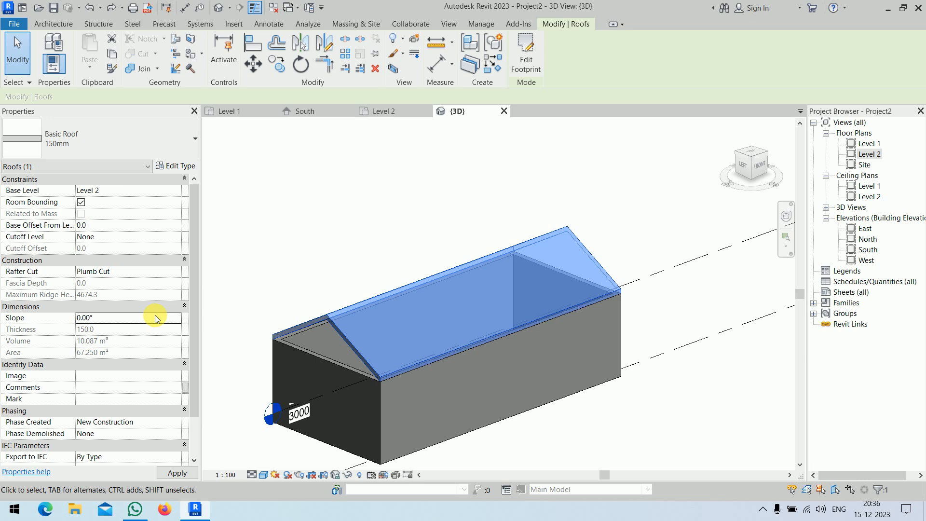
left_click(478, 198)
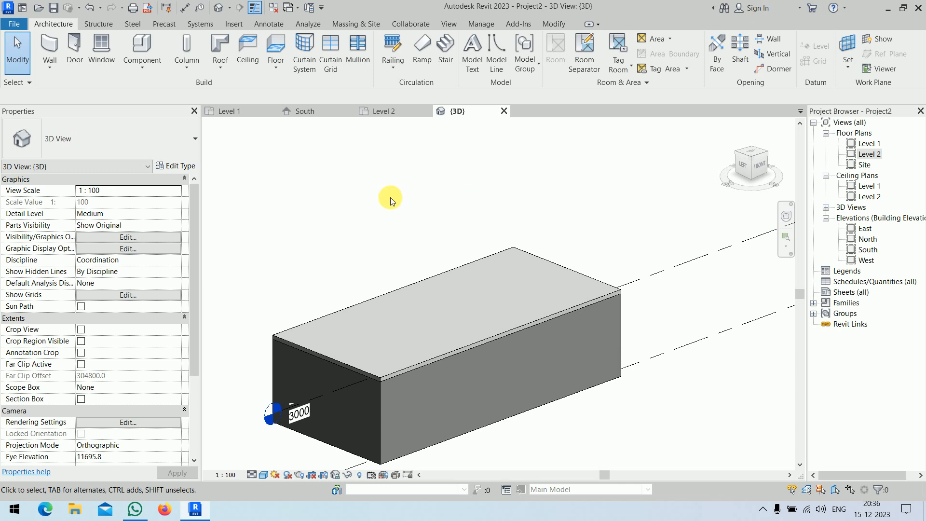
left_click(231, 42)
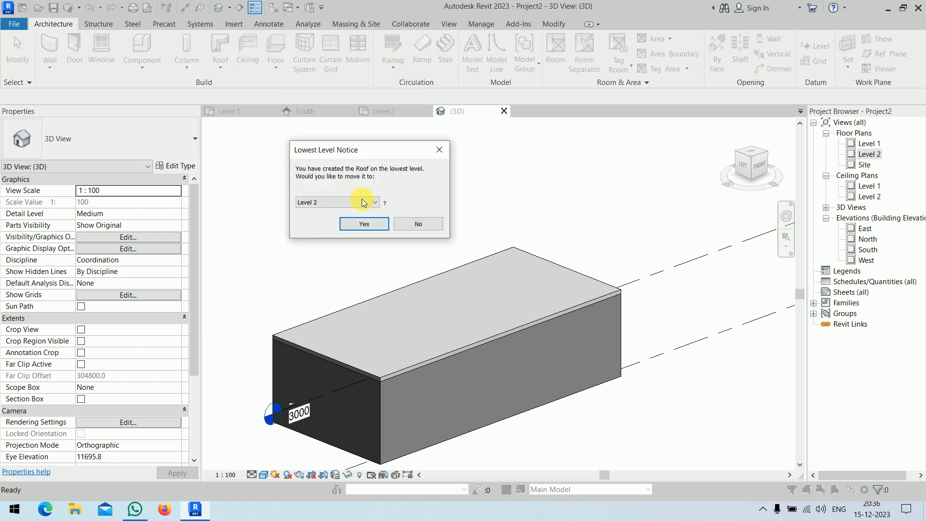
left_click(367, 224)
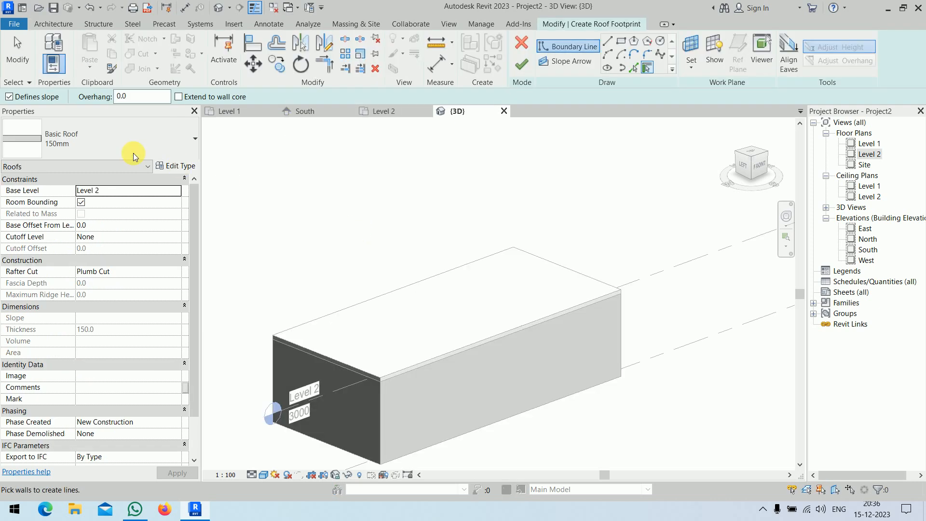
left_click(9, 97)
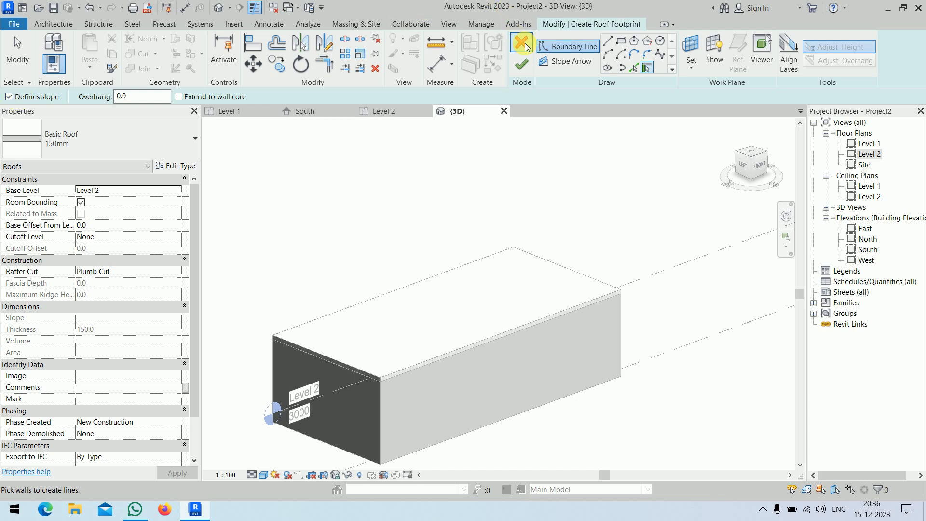
left_click(521, 64)
Step: Delete the existing roof from the building and open the Level 2 floor plan
left_click(579, 256)
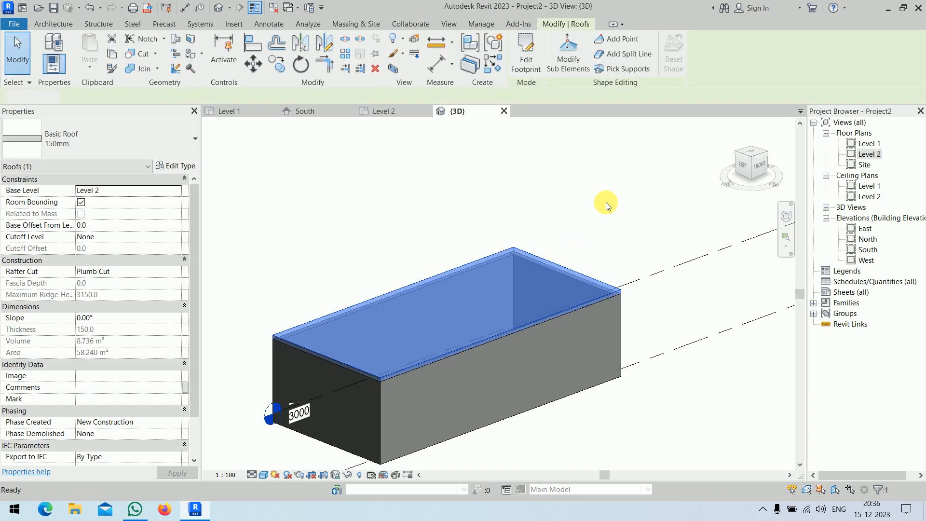
key("Delete")
double_click(869, 154)
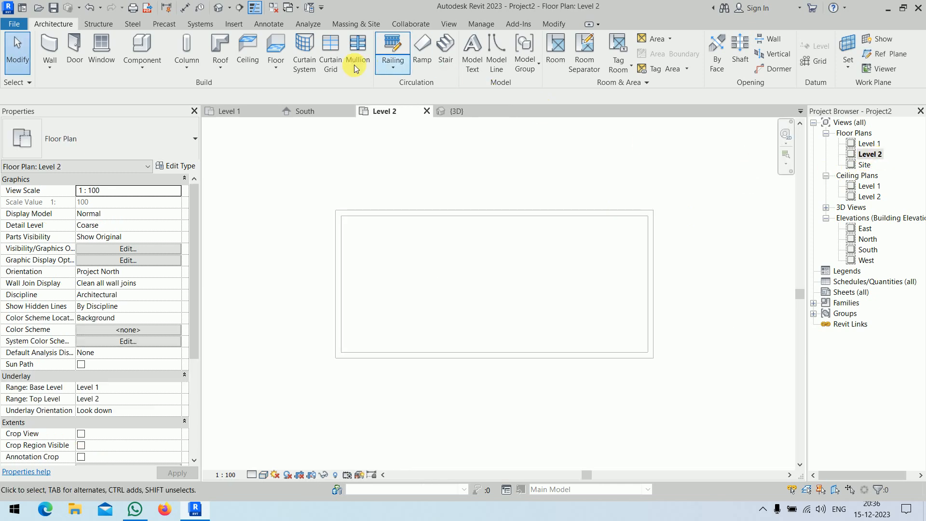
Step: Start a footprint roof without slope definition and draw its rectangular boundary along the outer wall faces on Level 2
left_click(221, 49)
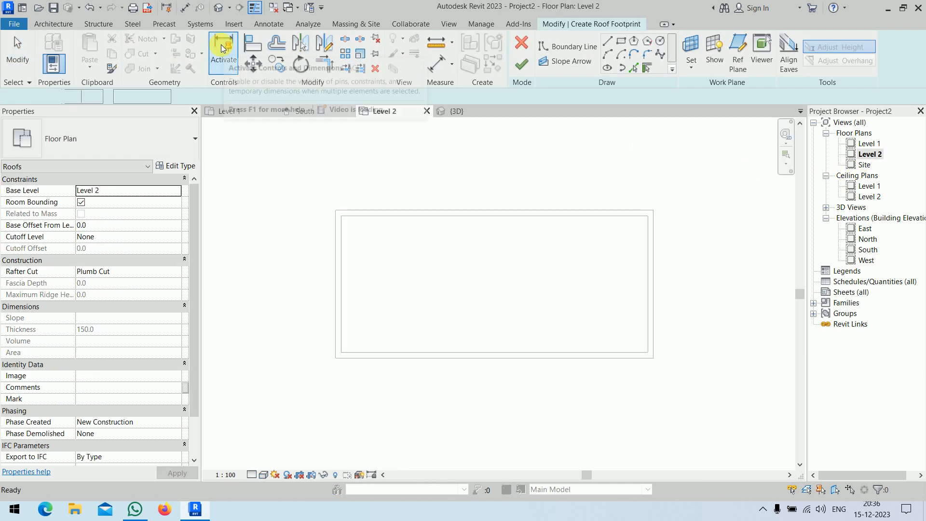
left_click(9, 96)
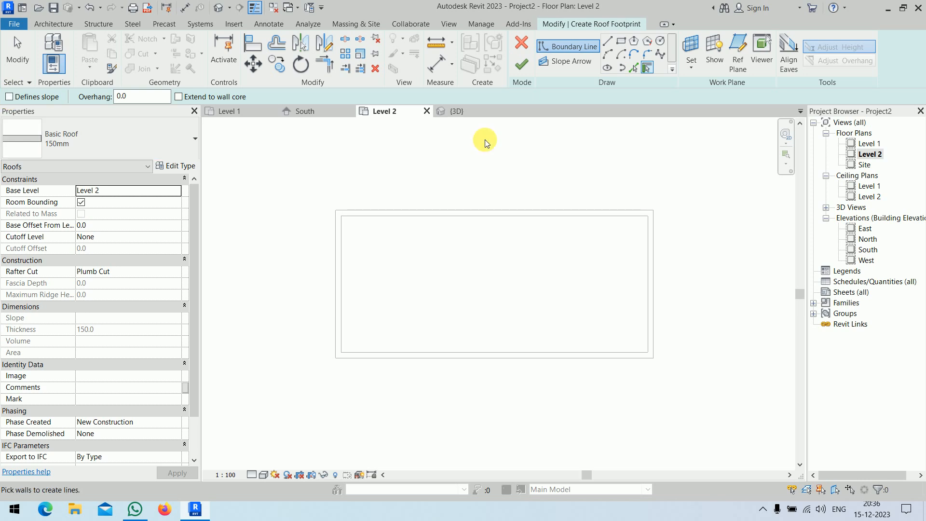
left_click(622, 41)
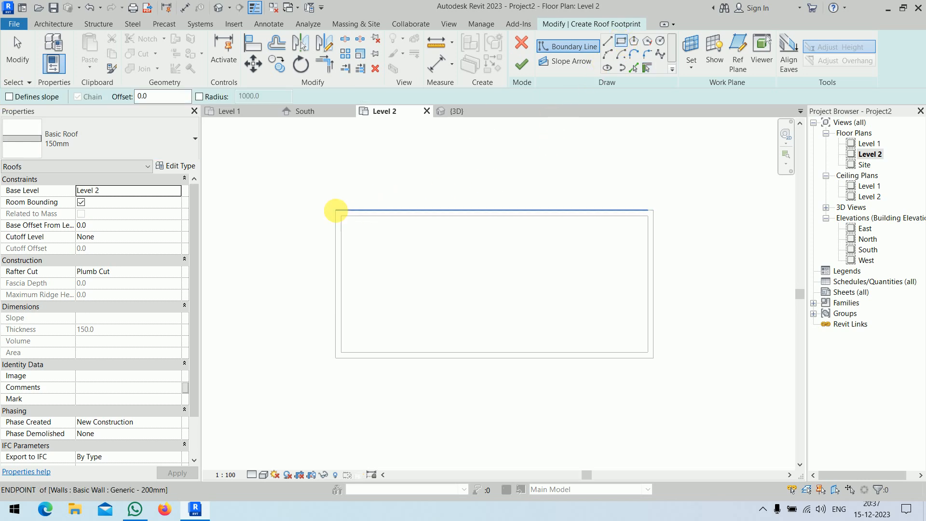
left_click(336, 210)
left_click(653, 358)
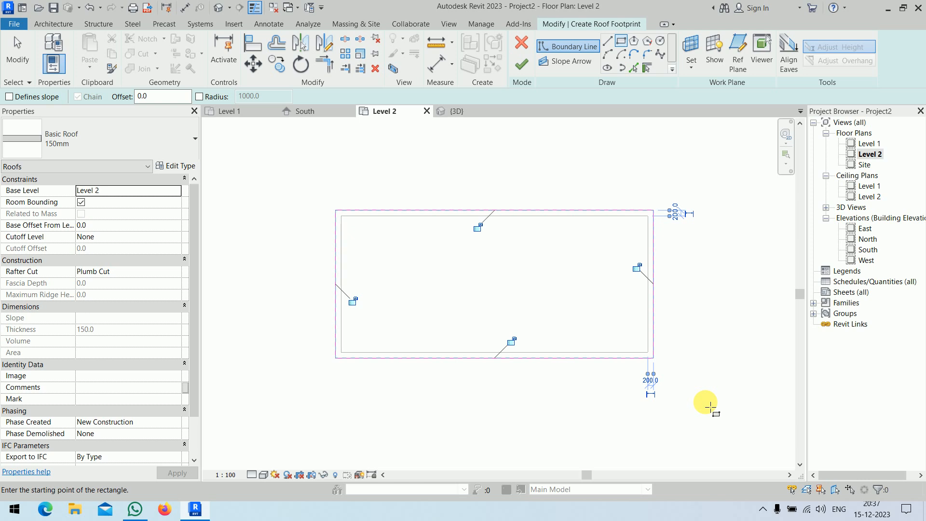
key("Escape")
key("Escape")
Step: Move the boundary's lower long edge outward and set its distance from the outer wall face to 900 mm
scroll(710, 414, "up", 1)
middle_click_drag(710, 414, 701, 334)
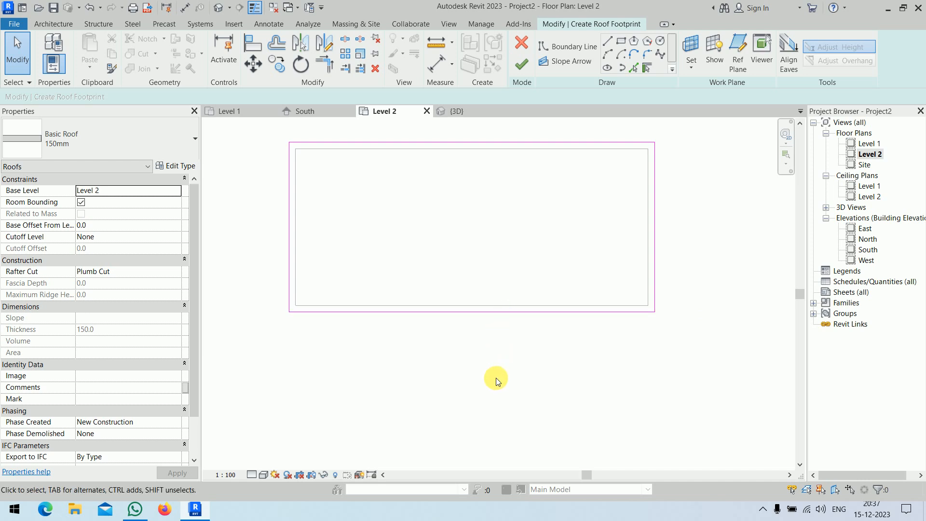
left_click(502, 314)
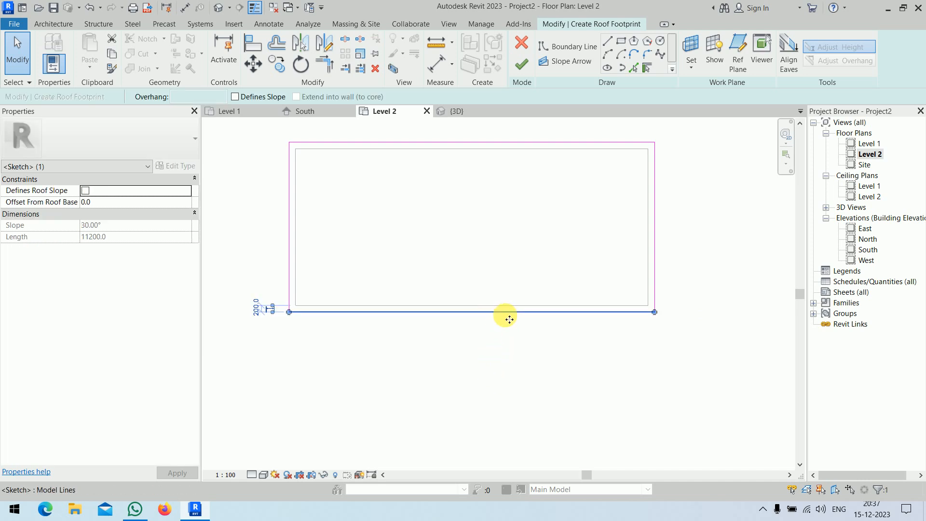
left_click_drag(510, 320, 505, 357)
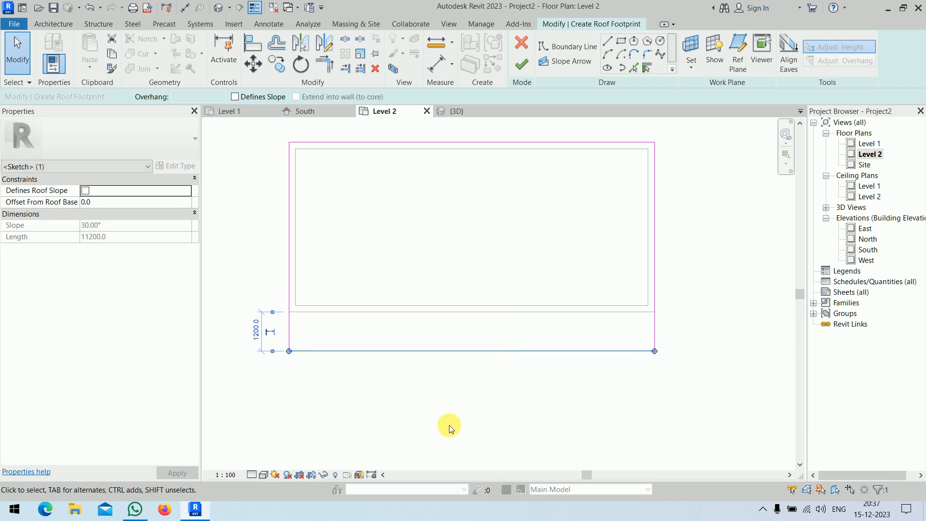
left_click(254, 331)
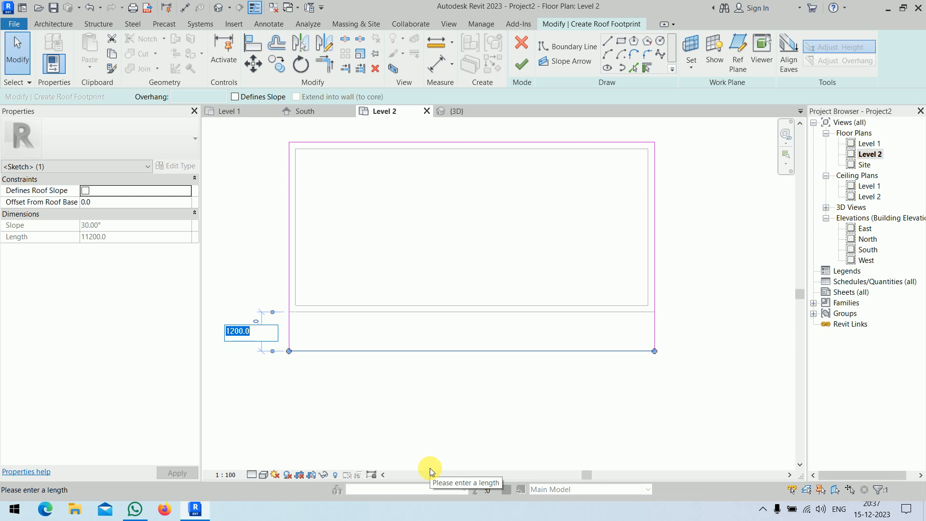
type("900")
key("Return")
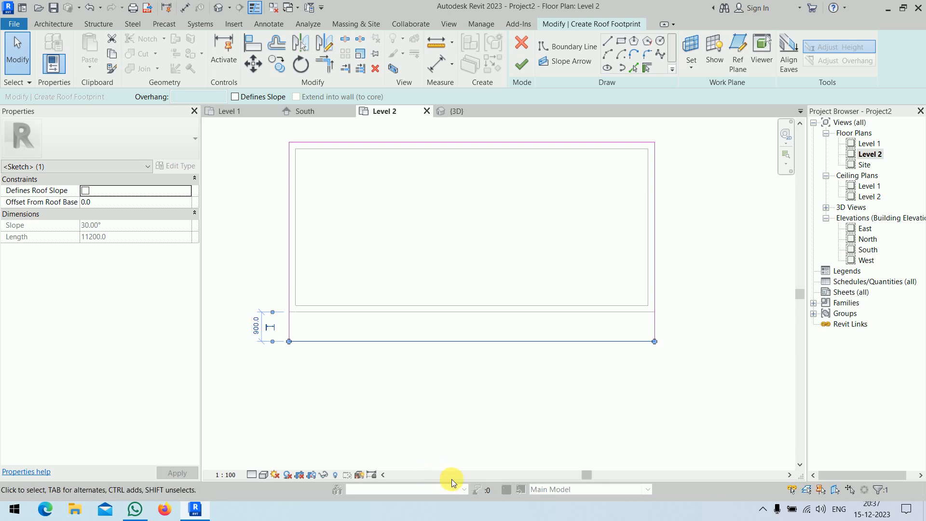
left_click(535, 429)
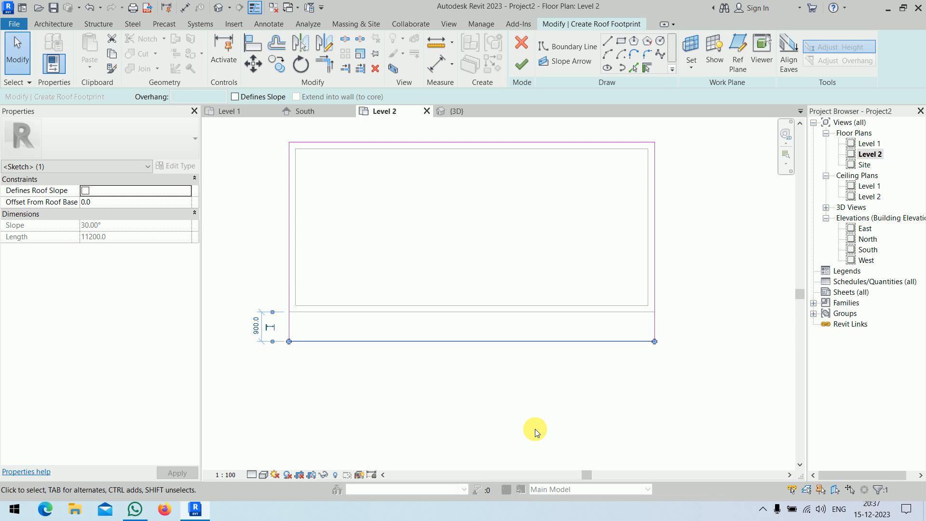
Step: Shift the temporary dimension's upper witness line to the wall centreline and back to the outer wall face
left_click(395, 342)
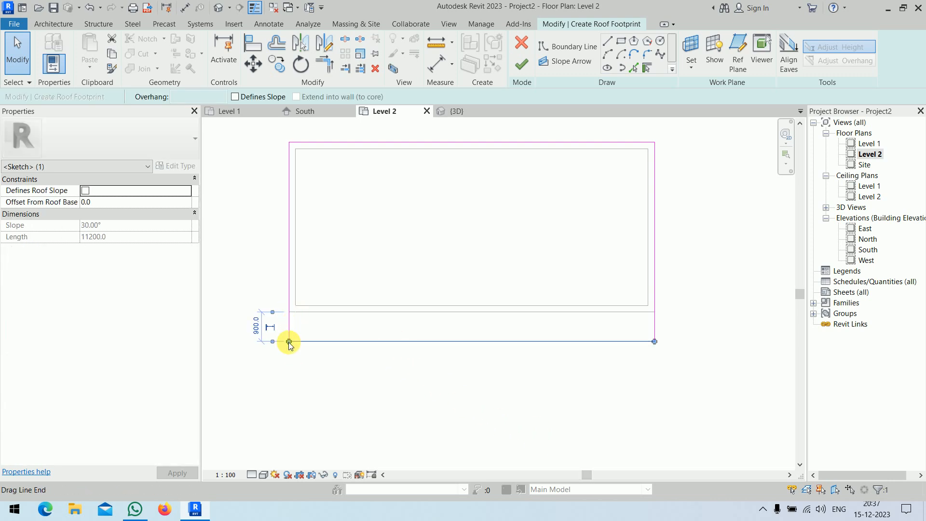
scroll(263, 317, "up", 5)
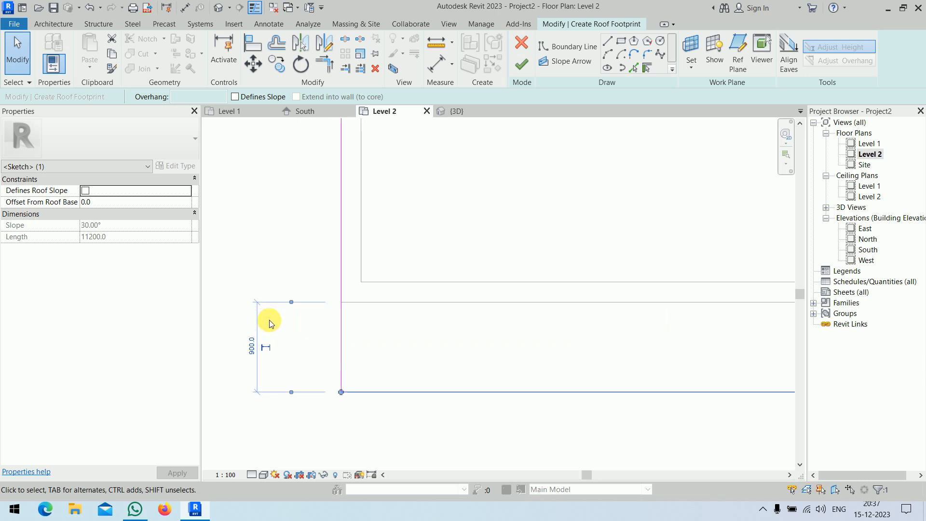
left_click_drag(372, 289, 408, 288)
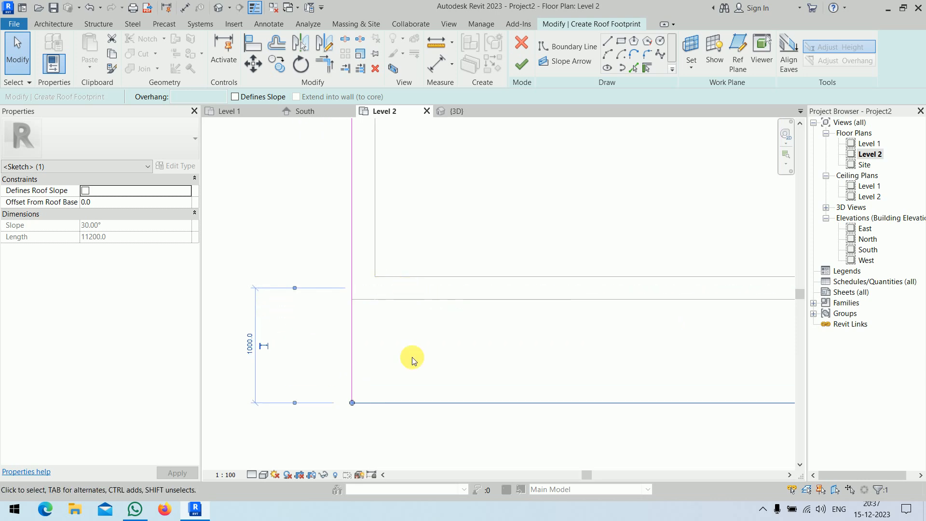
left_click_drag(296, 289, 391, 304)
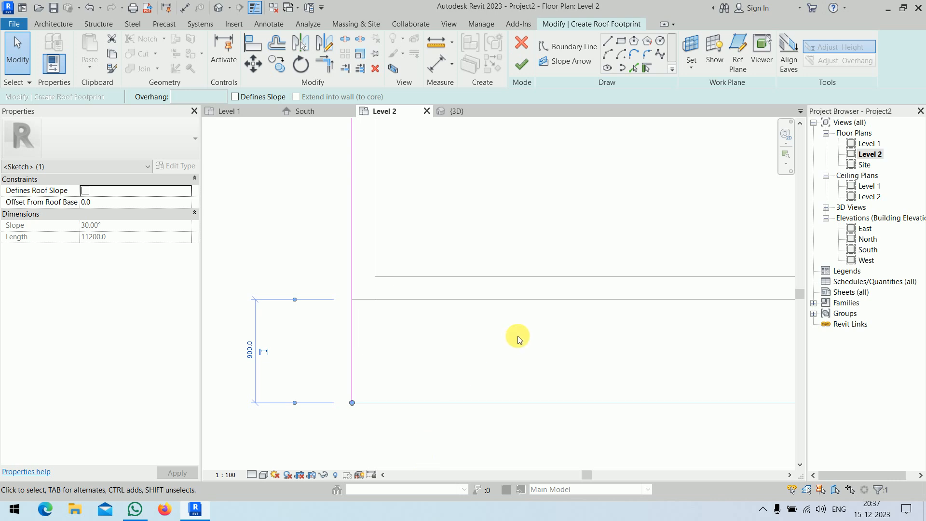
Step: Make the temporary dimension between the lower boundary edge and the outer wall face permanent
scroll(516, 334, "down", 4)
middle_click_drag(534, 335, 512, 308)
scroll(381, 320, "up", 5)
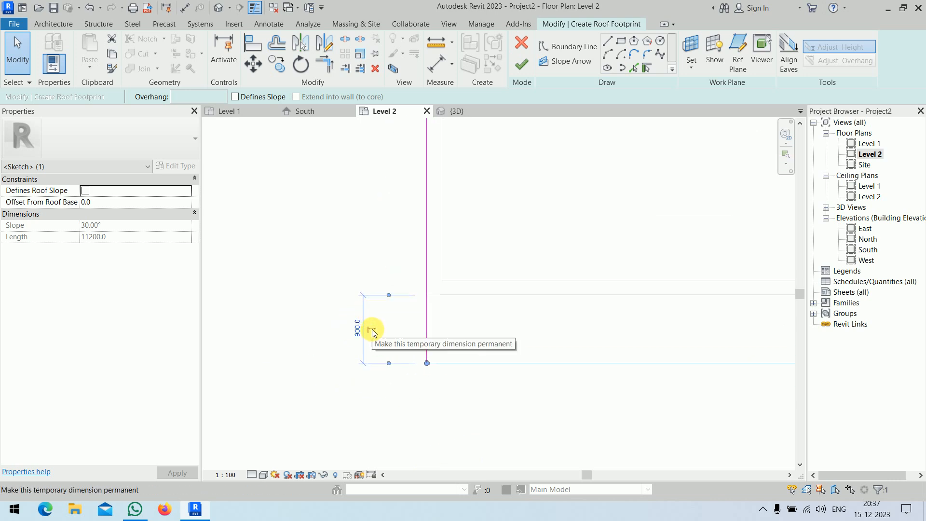
left_click(372, 329)
left_click(285, 334)
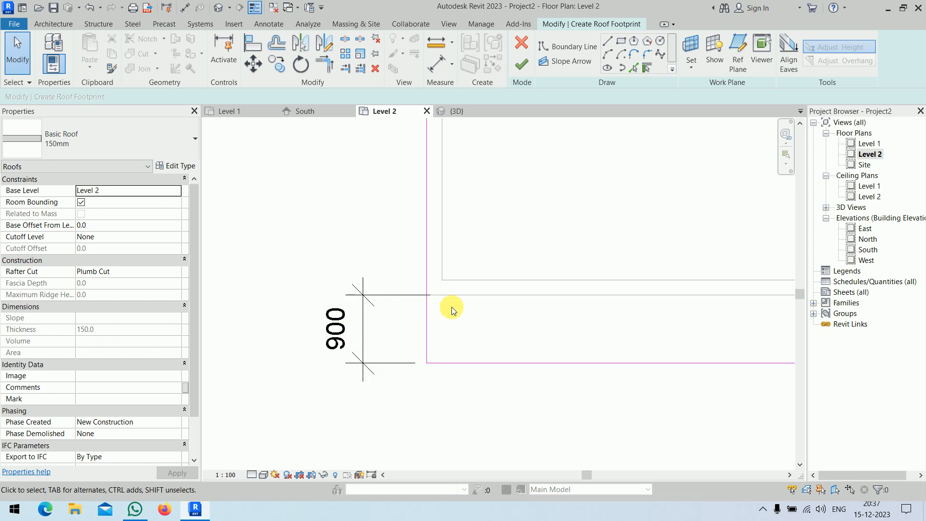
Step: Open the permanent overhang dimension's value with the lower edge selected, accept 900 mm, and remove the dimension
left_click(467, 363)
left_click(340, 330)
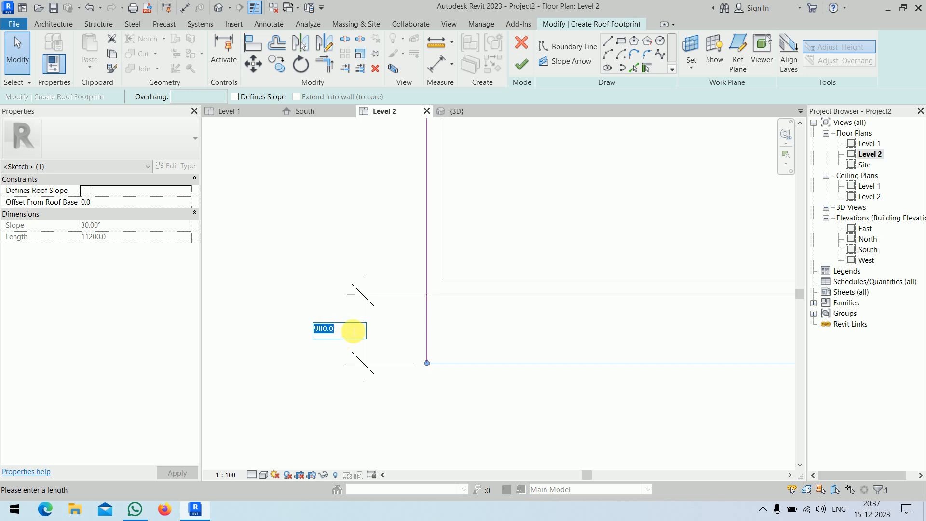
key("Return")
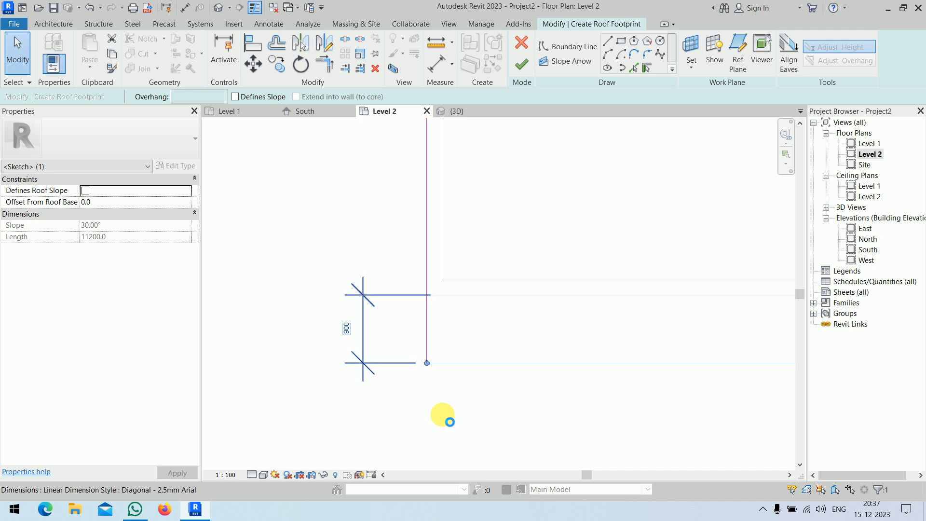
left_click(443, 416)
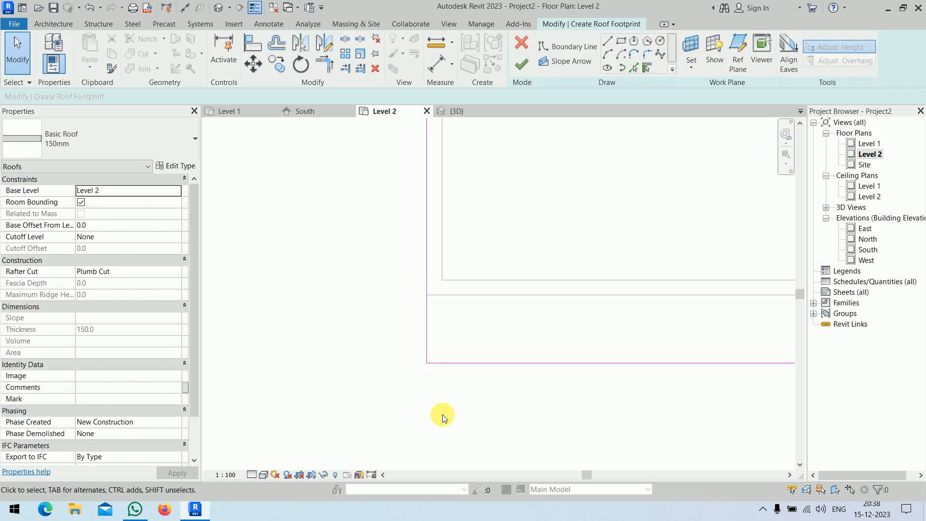
Step: Check the lower boundary edge's temporary dimension to the outer wall face without changing its value
left_click(482, 363)
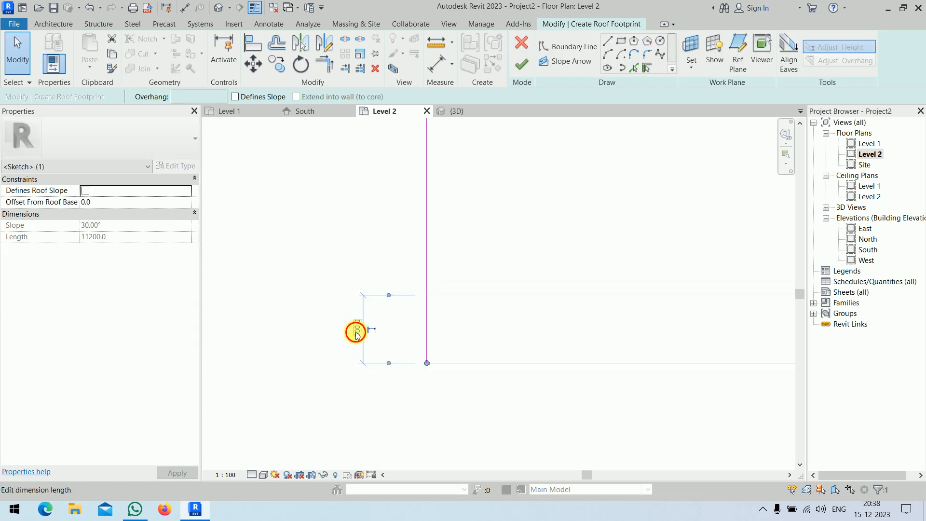
left_click(359, 329)
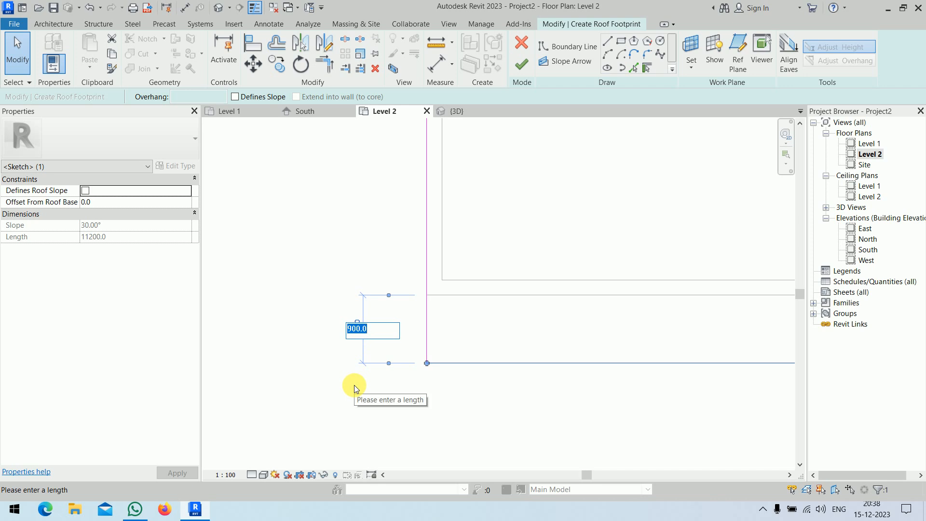
left_click(635, 412)
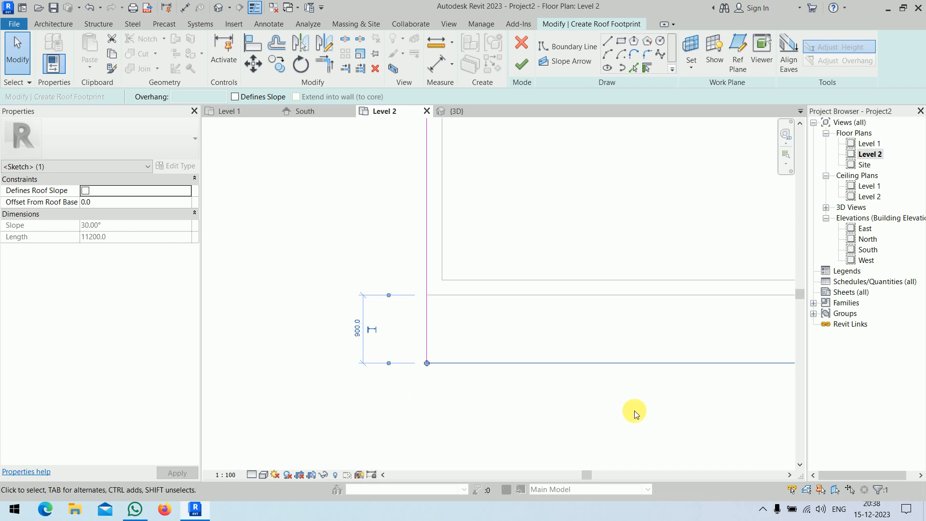
left_click(634, 412)
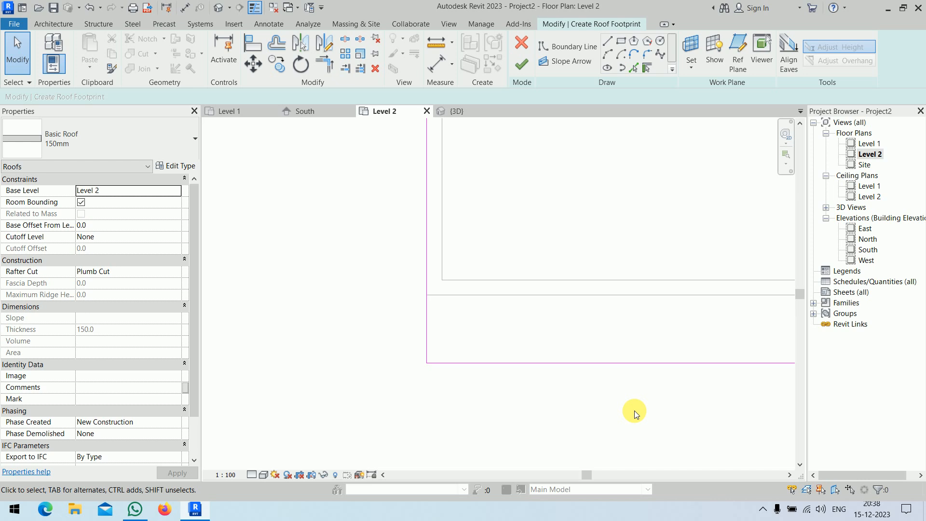
Step: Finish the roof footprint sketch and inspect the flat roof's overhang in the 3D view from several angles
left_click(521, 64)
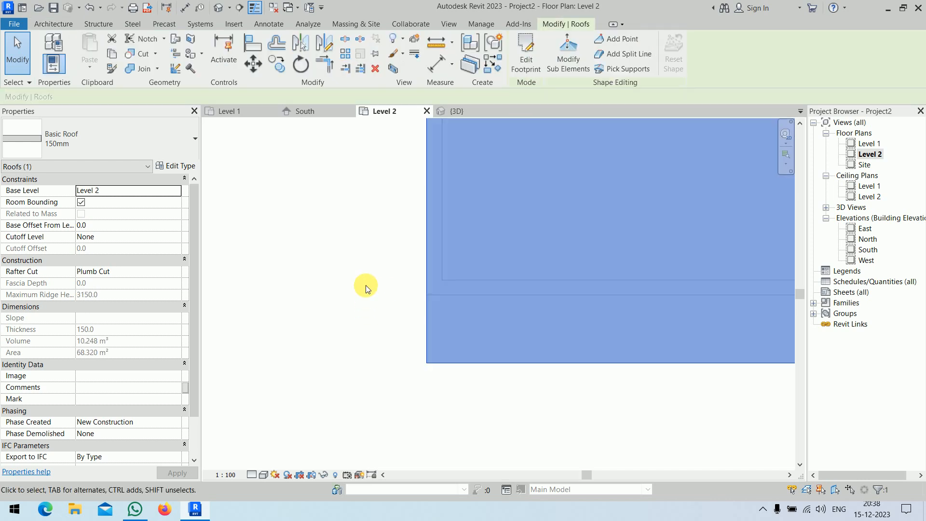
left_click(366, 285)
left_click(462, 113)
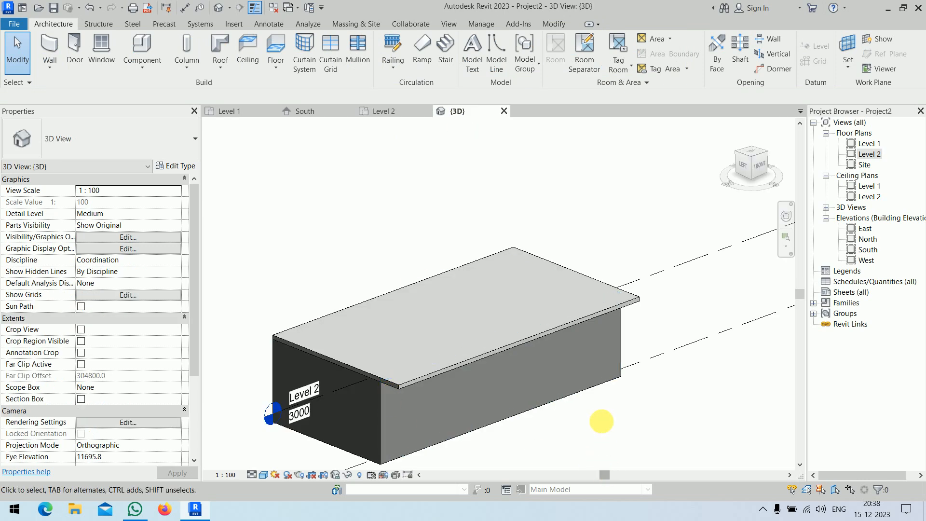
middle_click_drag(599, 420, 656, 341, "shift")
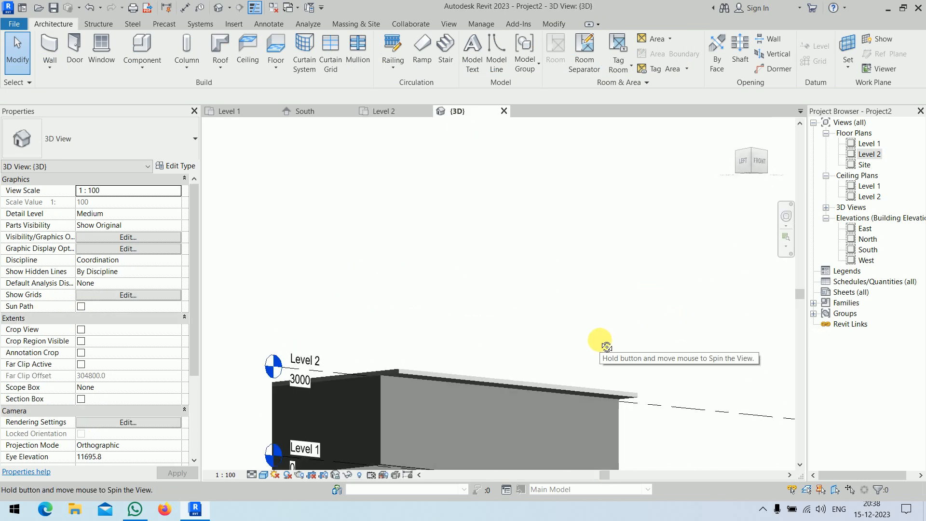
middle_click_drag(602, 362, 565, 480, "shift")
Step: Reopen the roof's footprint in the Level 2 plan and align its lower long edge with the outer wall face
left_click(564, 283)
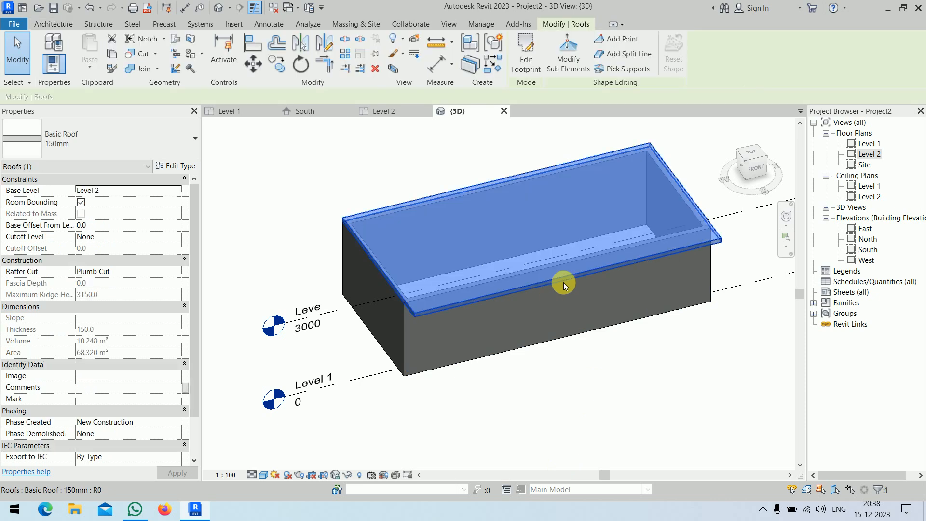
left_click(534, 59)
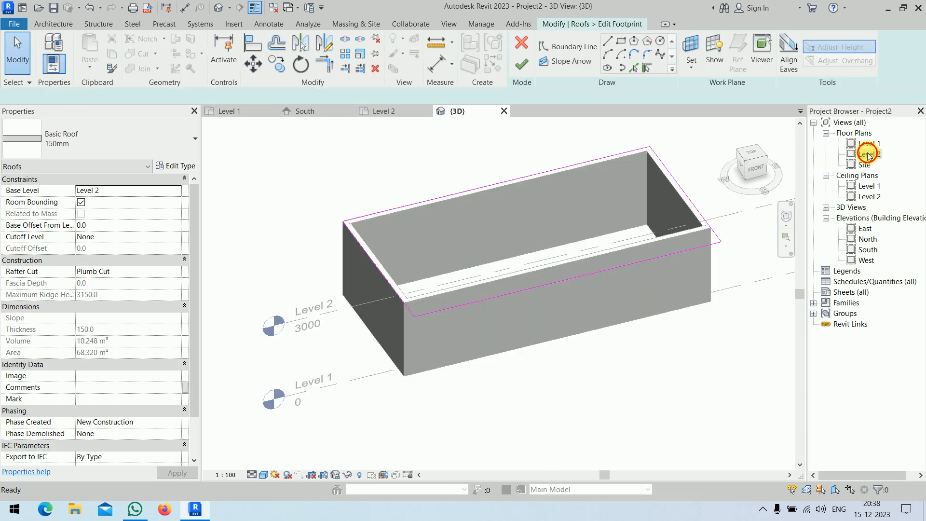
double_click(858, 154)
middle_click_drag(658, 296, 426, 348)
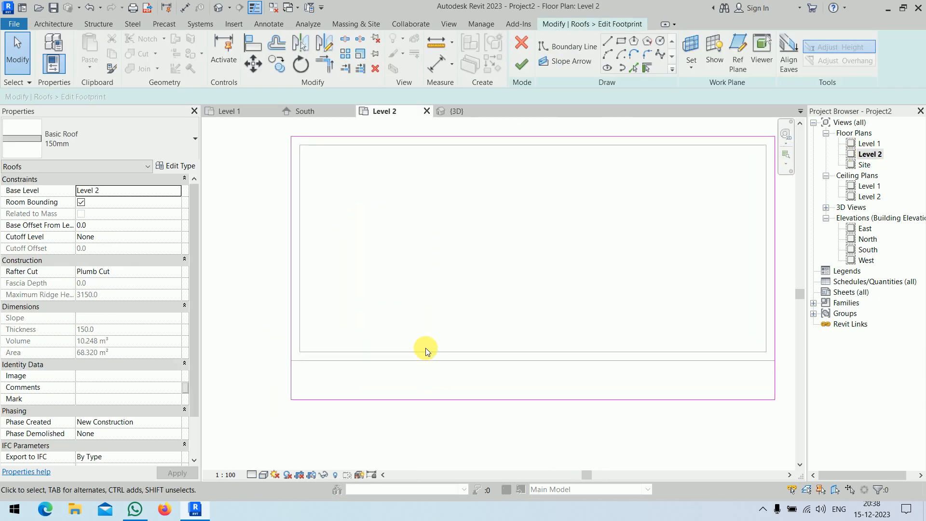
key("a")
key("l")
left_click(516, 62)
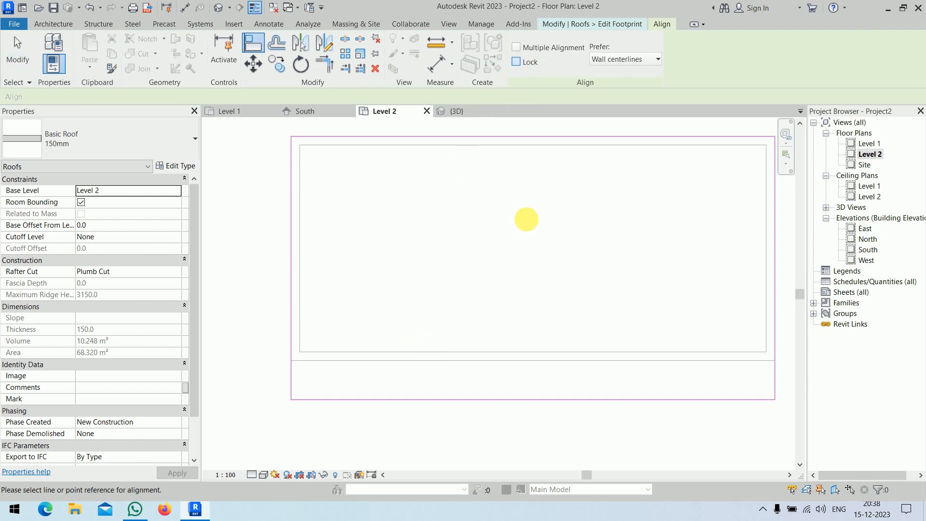
left_click(516, 360)
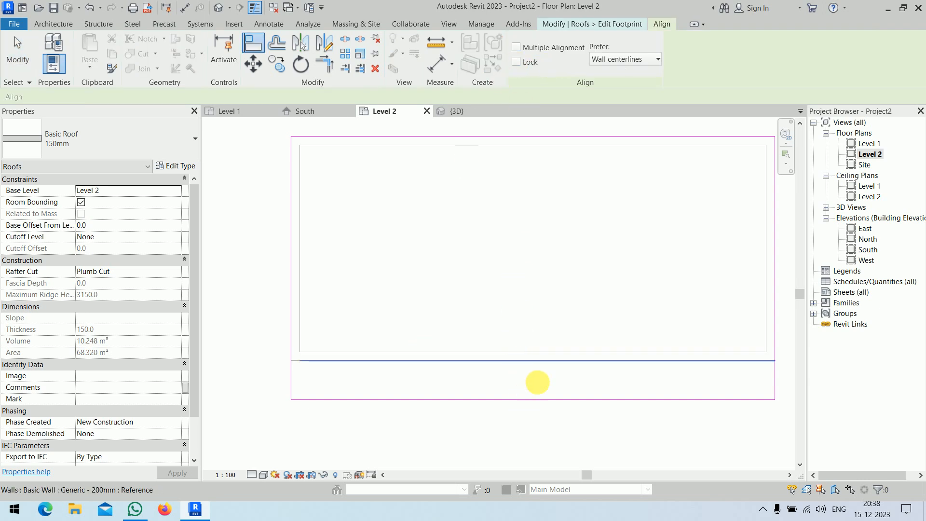
left_click(557, 411)
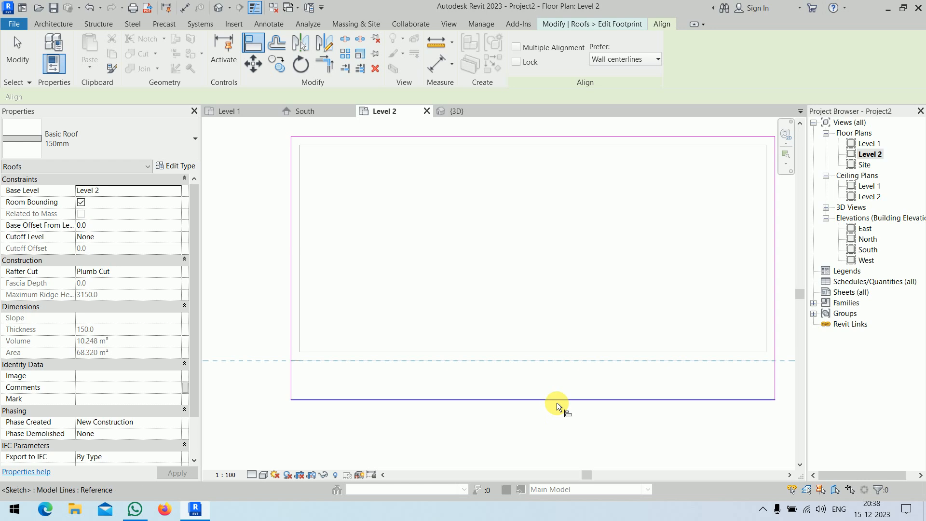
left_click(557, 401)
key("Escape")
Step: Make the boundary's left short edge slope-defining and finish the roof footprint
scroll(539, 390, "down", 2)
middle_click_drag(540, 390, 495, 367)
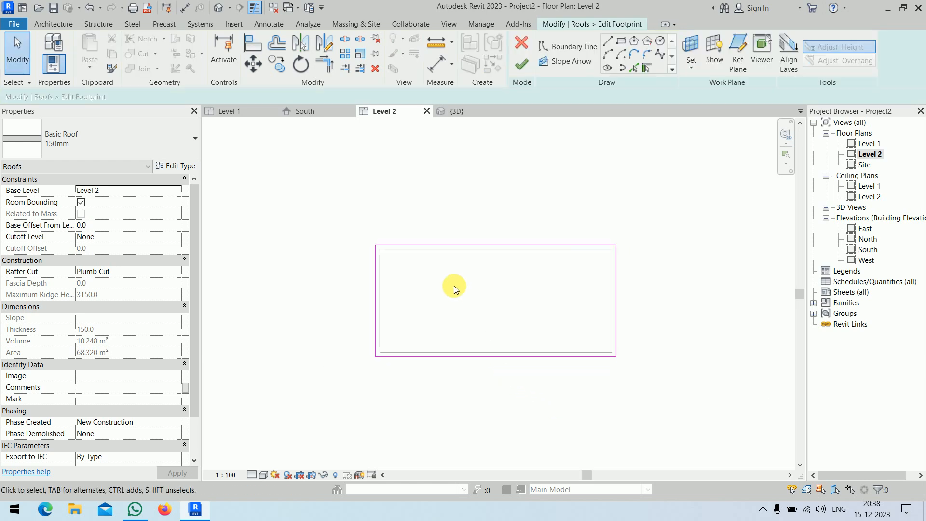
left_click(376, 304)
left_click(237, 97)
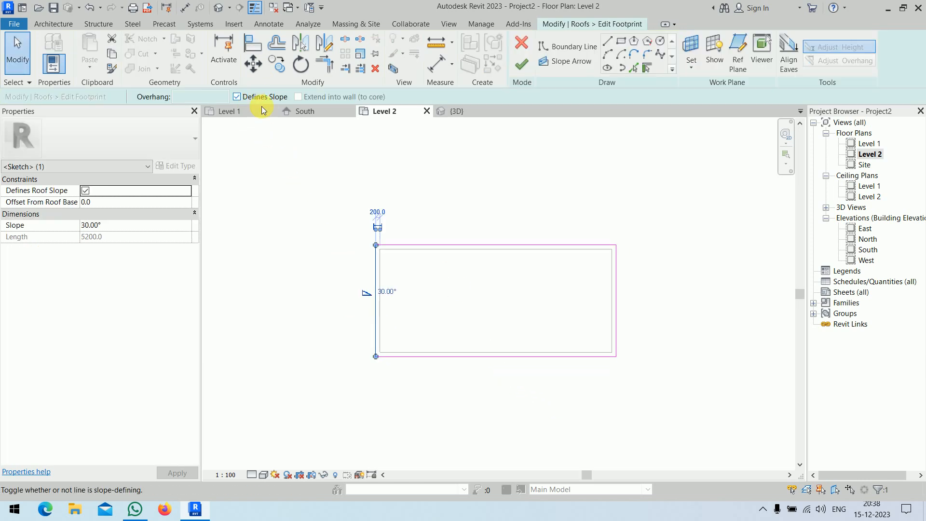
left_click(513, 68)
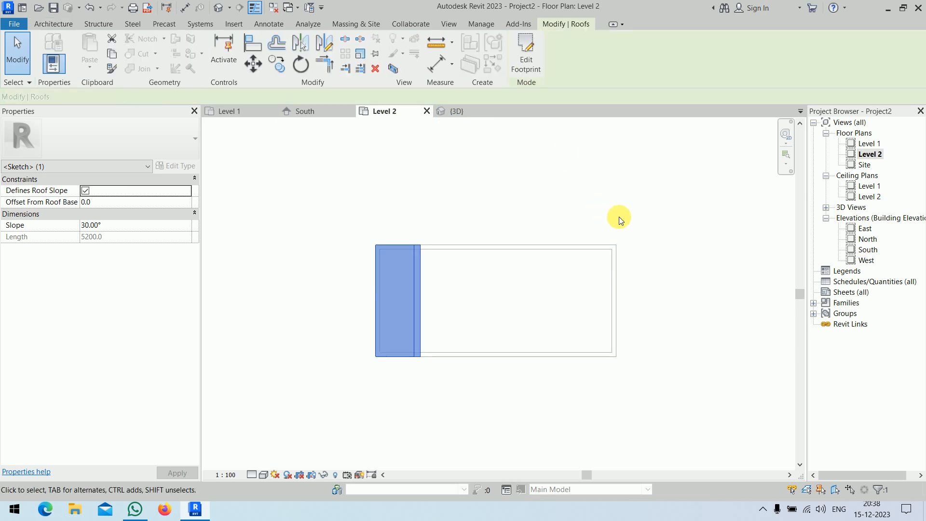
left_click(649, 230)
Step: Lower the roof's raised end in the 3D view to a slope of about 15.98°
left_click(456, 112)
middle_click_drag(513, 314, 585, 314, "shift")
left_click(581, 230)
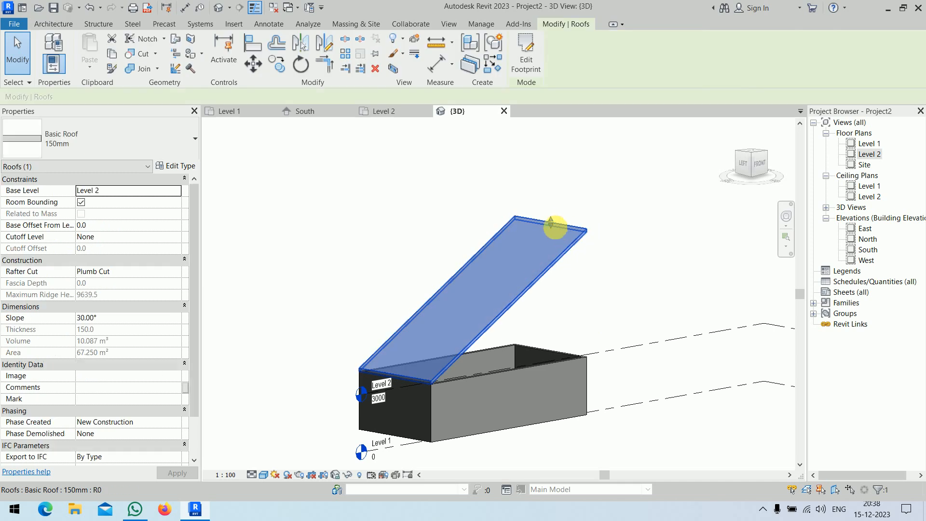
left_click_drag(581, 230, 555, 287)
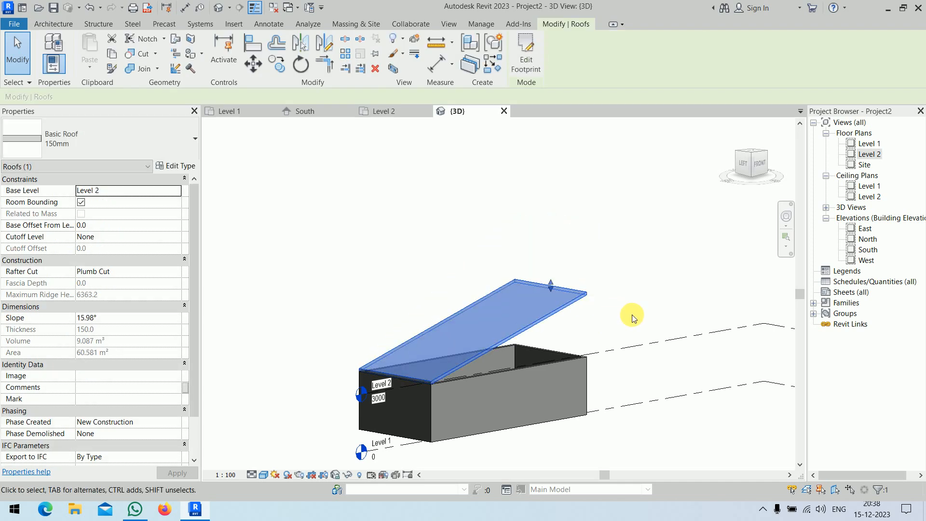
mouse_move(631, 314)
middle_mouse_down("shift")
mouse_move(569, 296)
mouse_move(503, 324)
mouse_move(625, 321)
middle_mouse_up("shift")
left_click(626, 321)
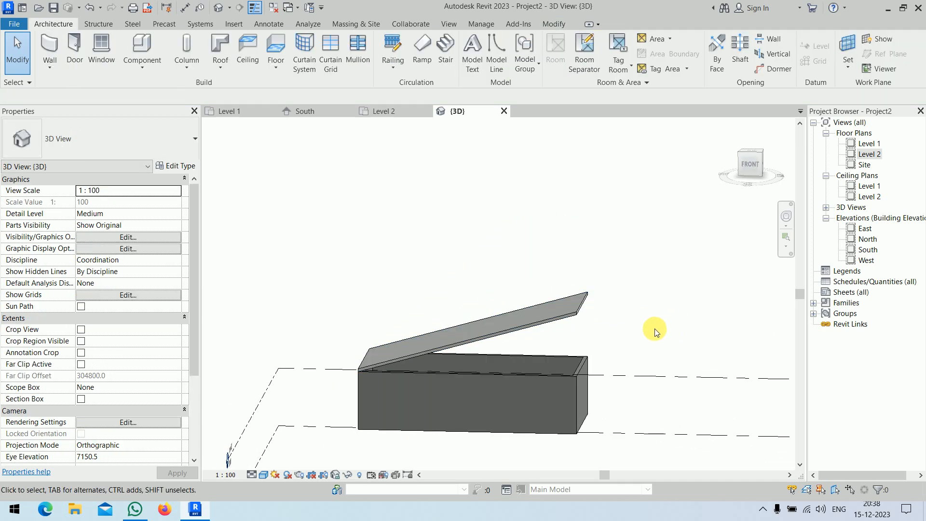
Step: Select all wall instances in the project and attach their tops to the sloped roof
middle_click_drag(626, 410, 629, 347)
left_click(592, 346)
key("s")
key("a")
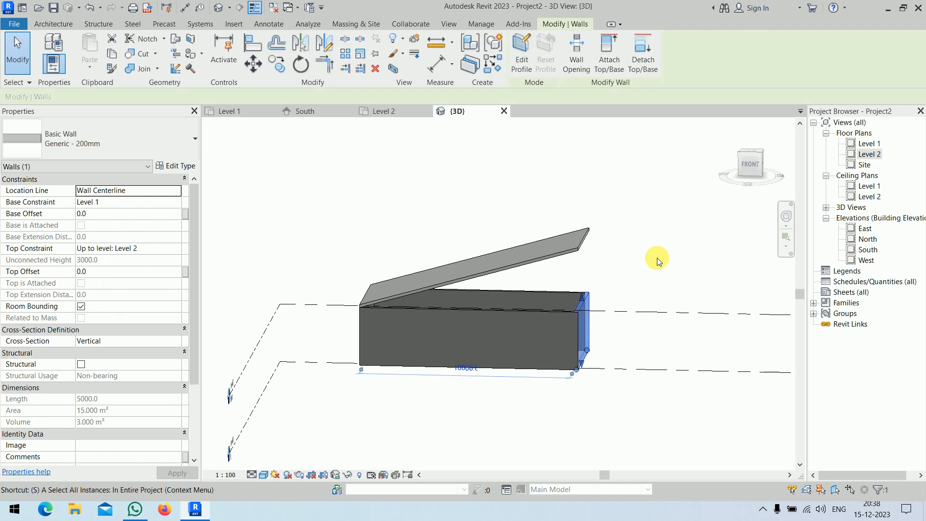
left_click(610, 58)
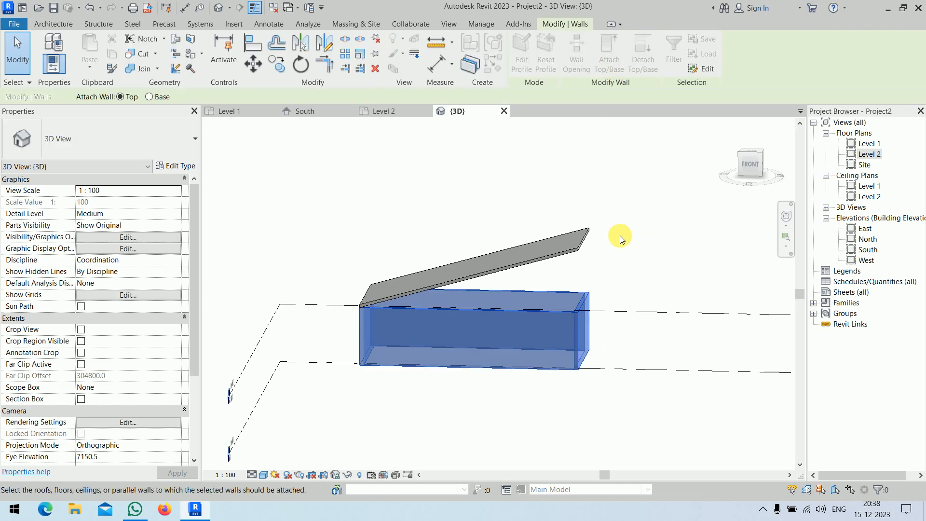
left_click(552, 254)
left_click(661, 249)
Step: Raise the roof's high end to a slope of about 17.04° and lower it to about 15.66°
middle_click_drag(384, 337, 521, 376, "shift")
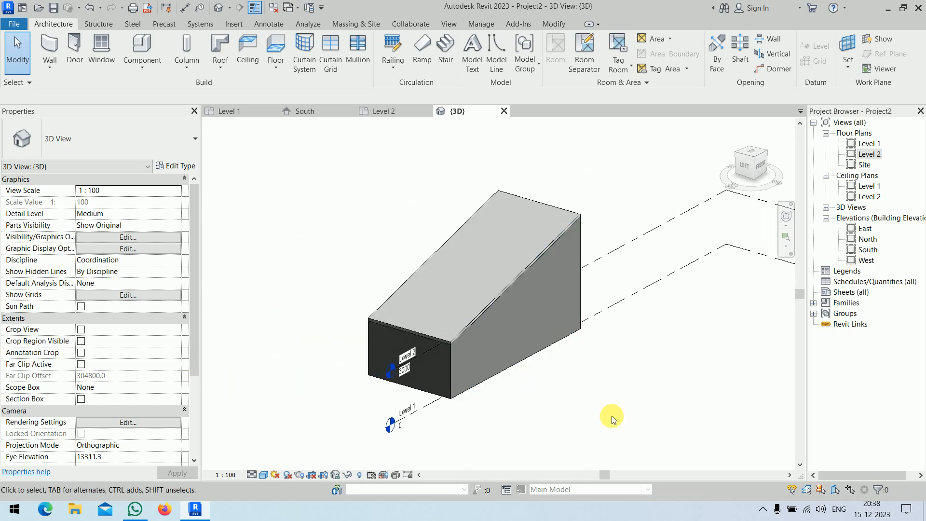
left_click(560, 222)
mouse_move(536, 202)
left_mouse_down()
mouse_move(530, 142)
mouse_move(551, 199)
left_mouse_up()
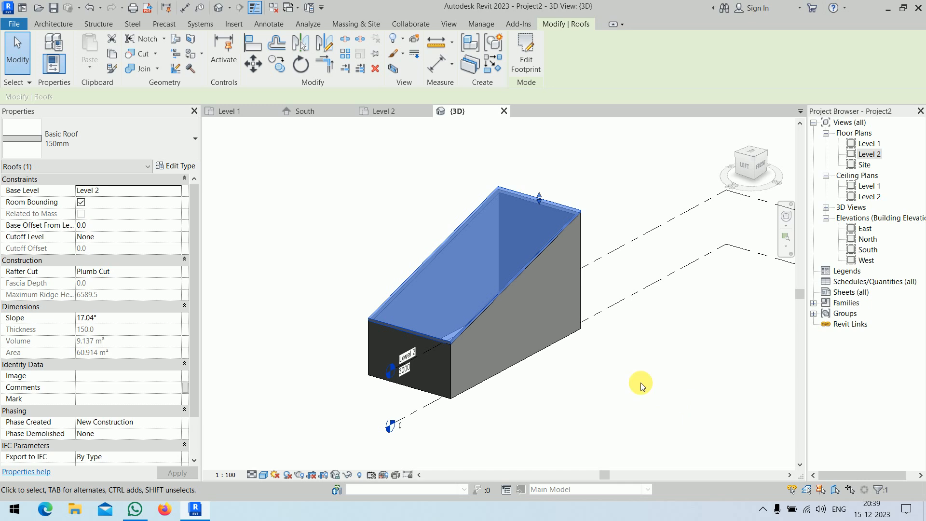
mouse_move(538, 198)
left_mouse_down()
mouse_move(539, 160)
mouse_move(538, 201)
left_mouse_up()
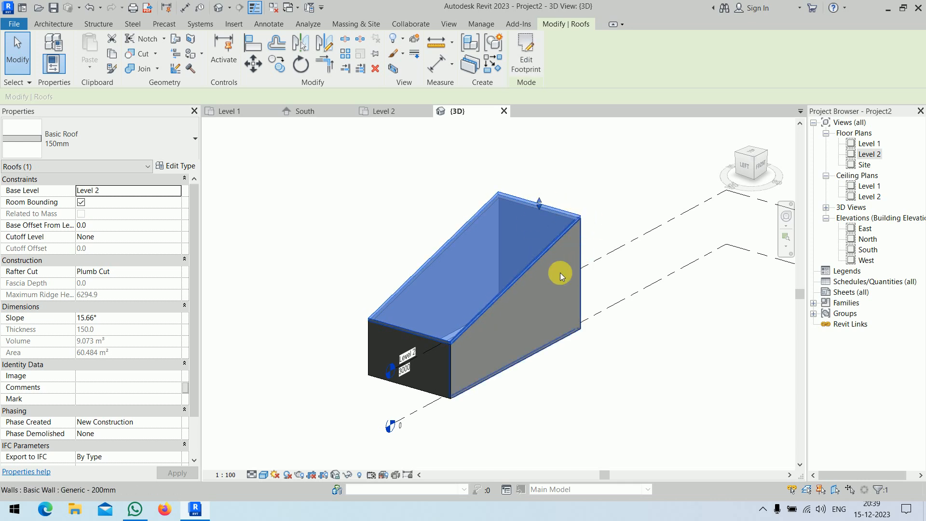
left_click(640, 170)
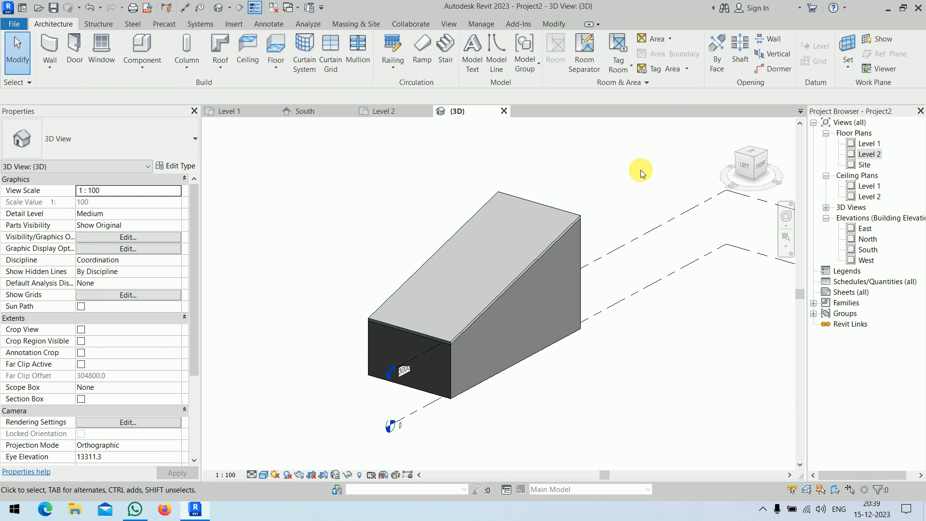
Step: Open the South elevation and examine the available slope units in the project units, leaving the format unchanged
double_click(863, 249)
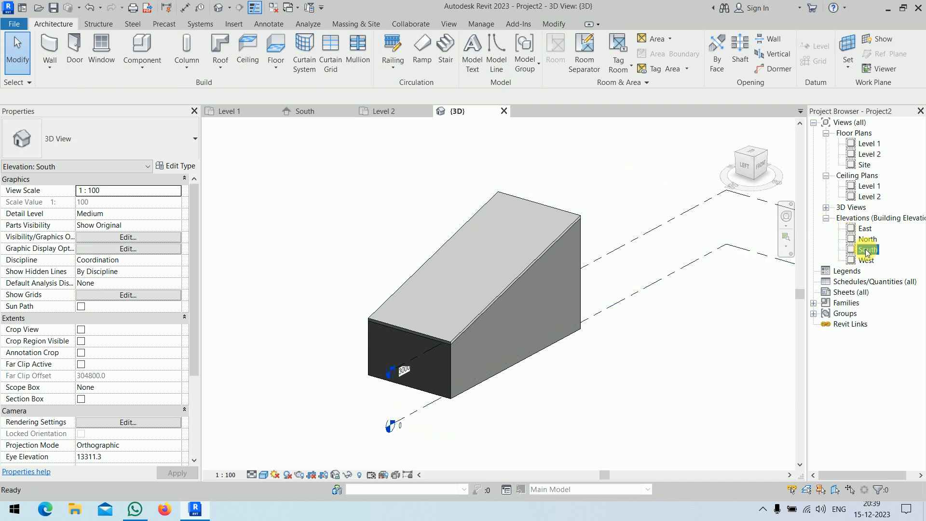
scroll(539, 296, "up", 2)
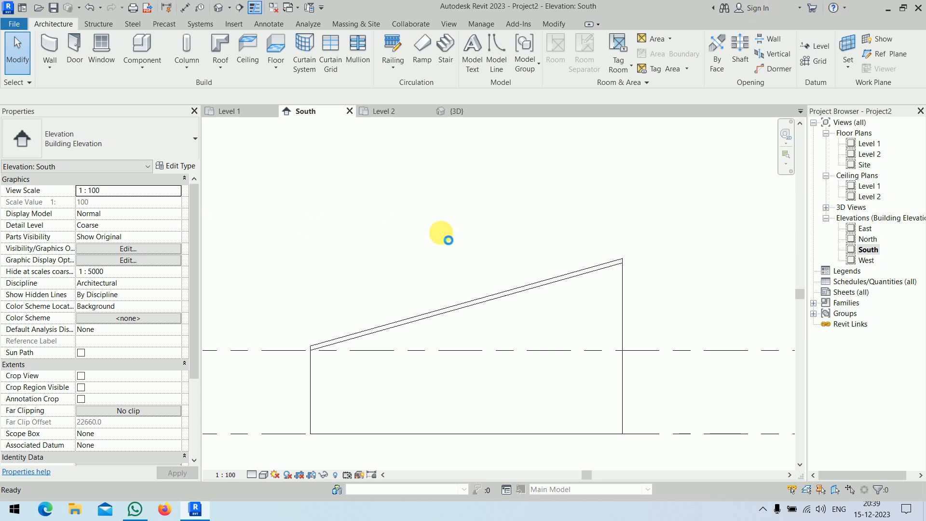
key("u")
key("n")
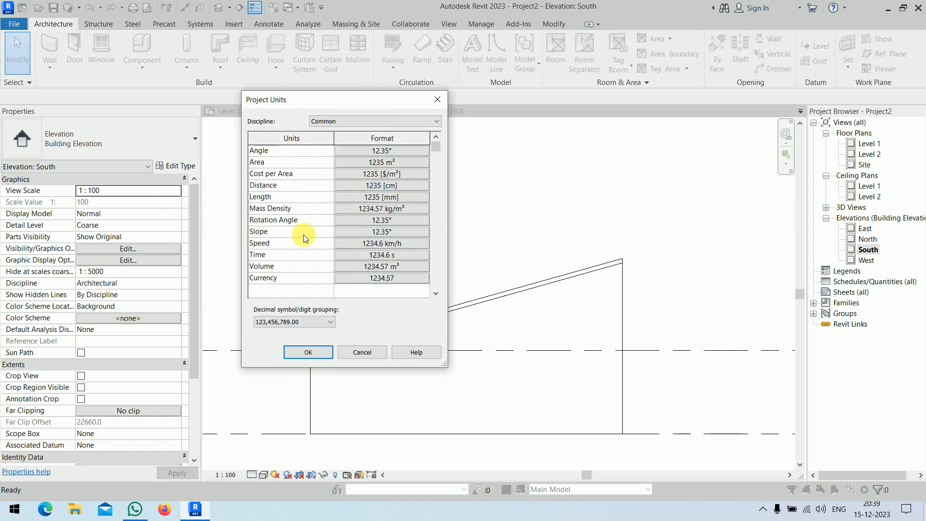
left_click(381, 231)
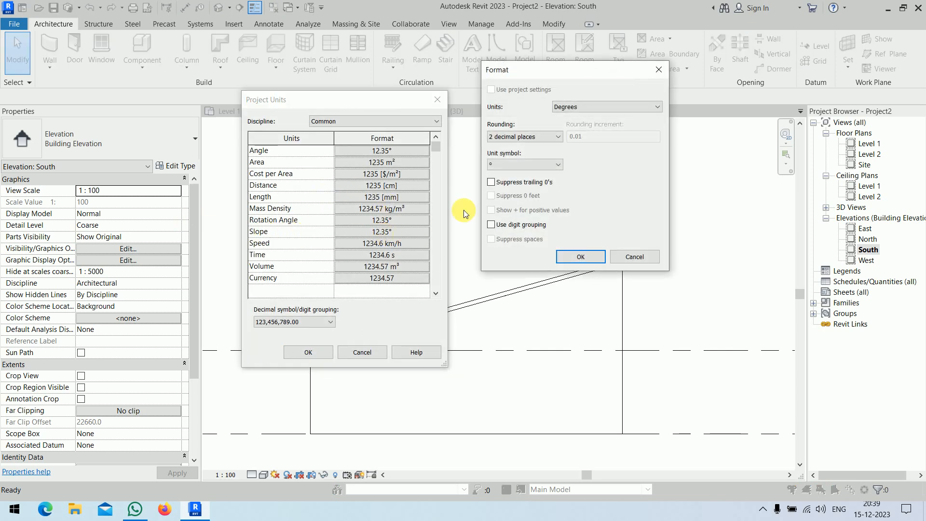
left_click(603, 106)
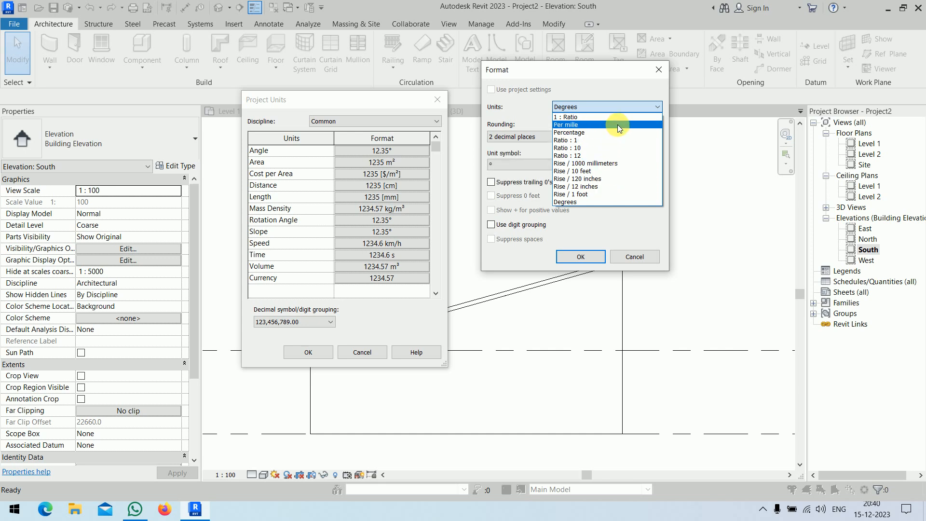
left_click(613, 80)
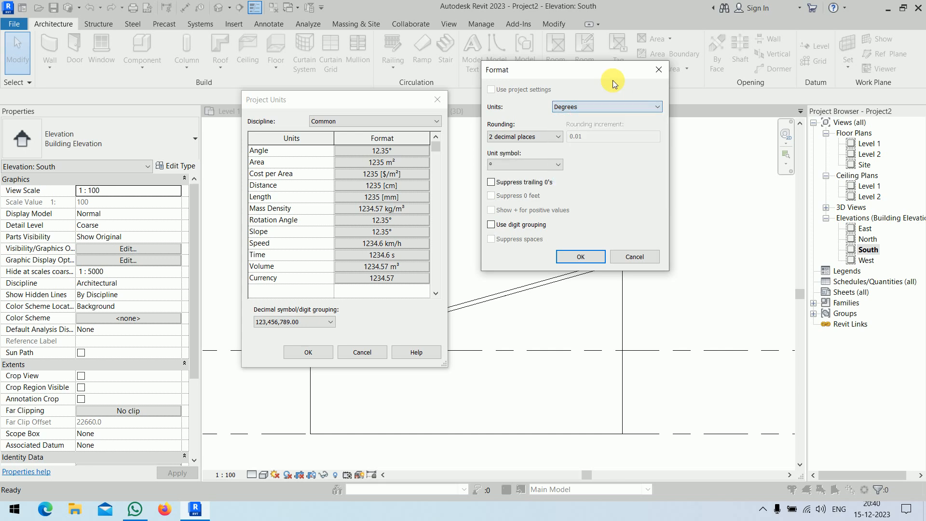
left_click(665, 68)
left_click(438, 100)
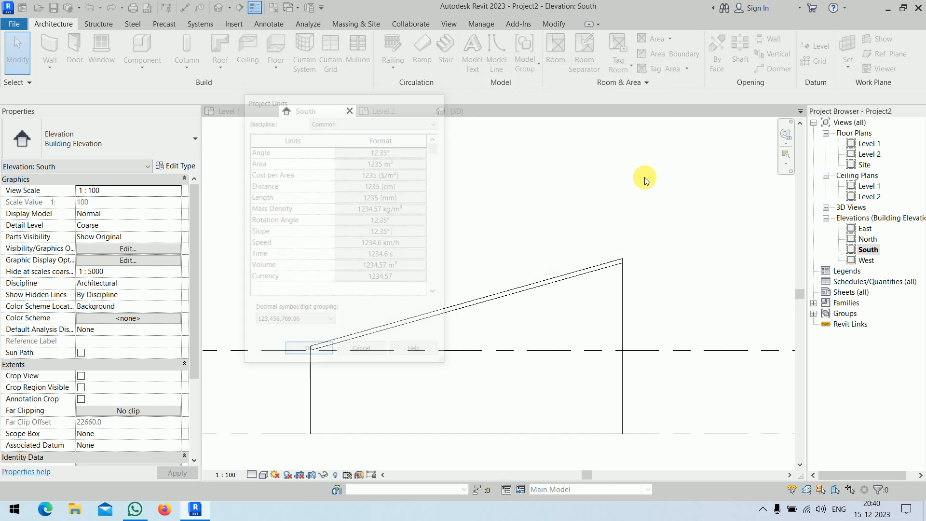
Step: Select the sloped roof in the South elevation and check its slope value and level heights
scroll(583, 213, "down", 2)
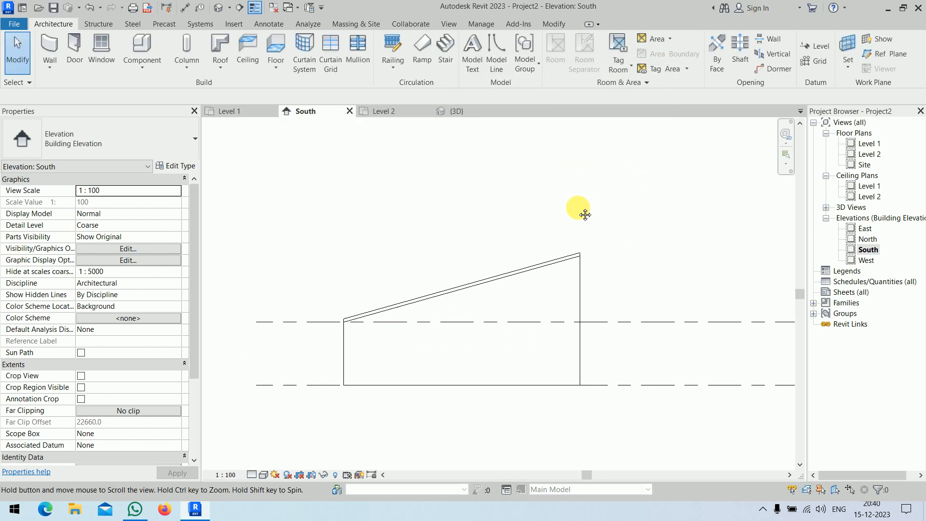
left_click(569, 251)
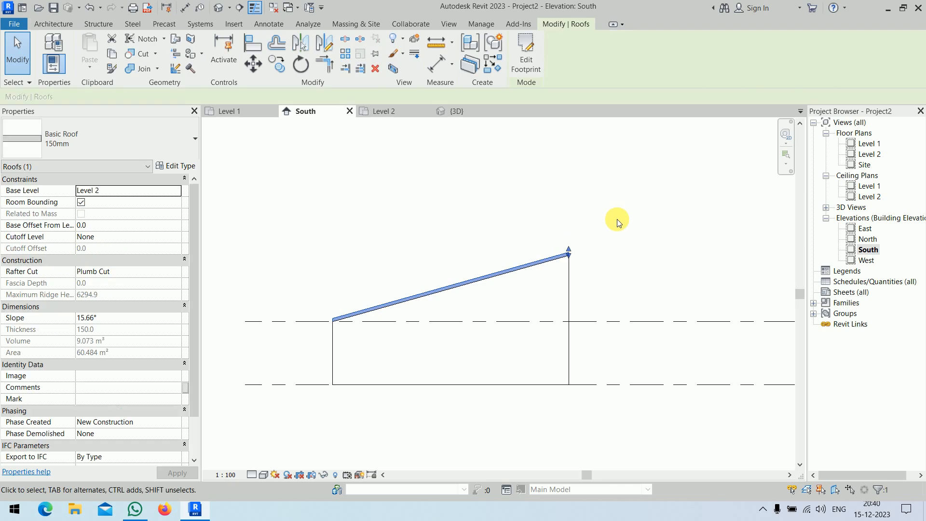
scroll(617, 219, "down", 2)
middle_click_drag(611, 238, 565, 256)
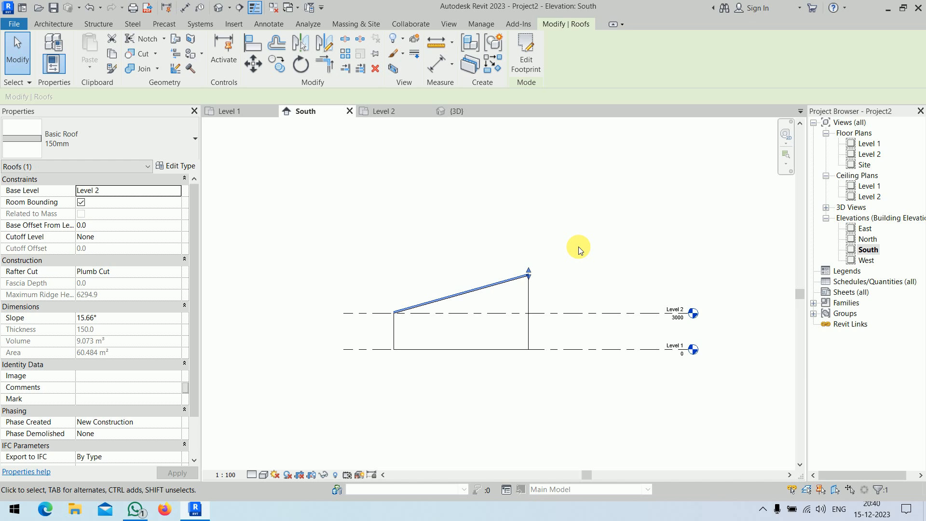
left_click(573, 235)
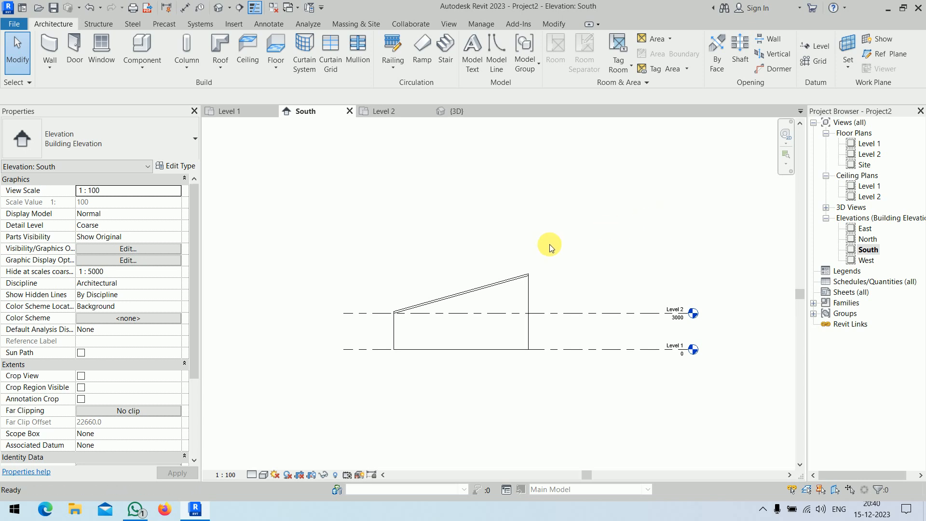
Step: Draw a horizontal reference plane above the roof in the South elevation, about 3500 mm above Level 2
key("r")
key("p")
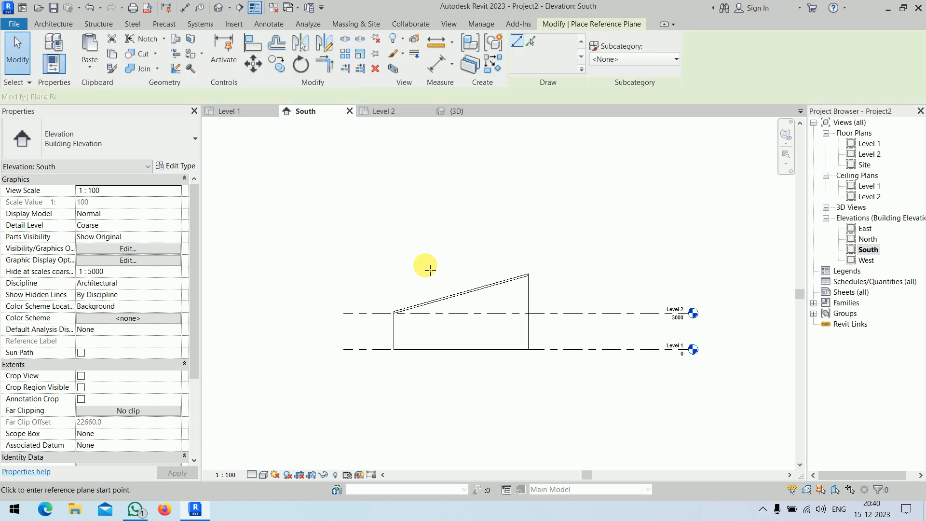
left_click(357, 271)
left_click(647, 273)
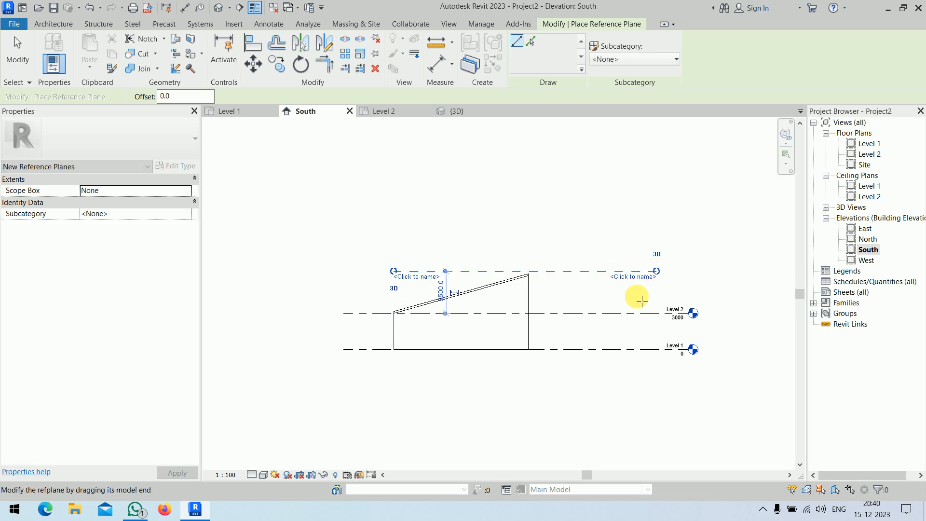
key("Escape")
key("Escape")
Step: Raise the roof's high end to the new reference plane, giving a slope of about 17.33°
scroll(548, 290, "up", 2)
scroll(546, 289, "up", 4)
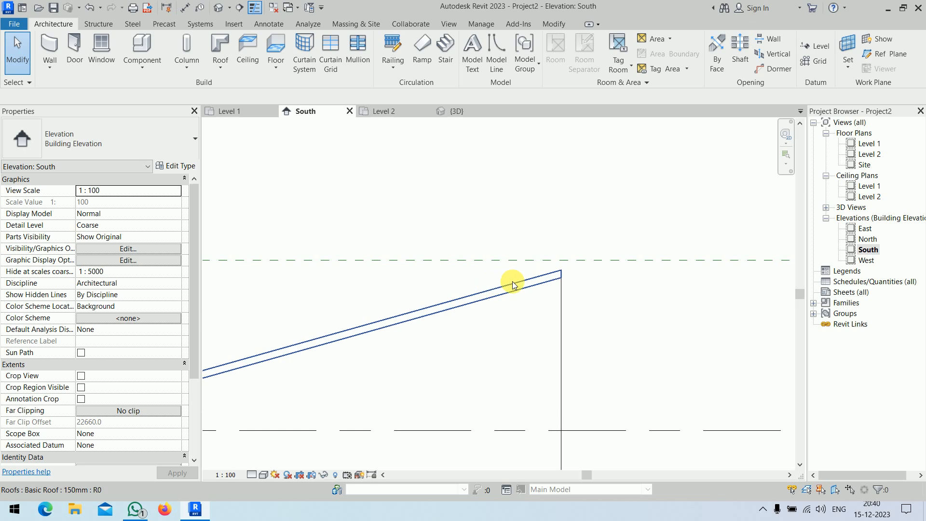
left_click(555, 276)
left_click_drag(557, 258, 556, 236)
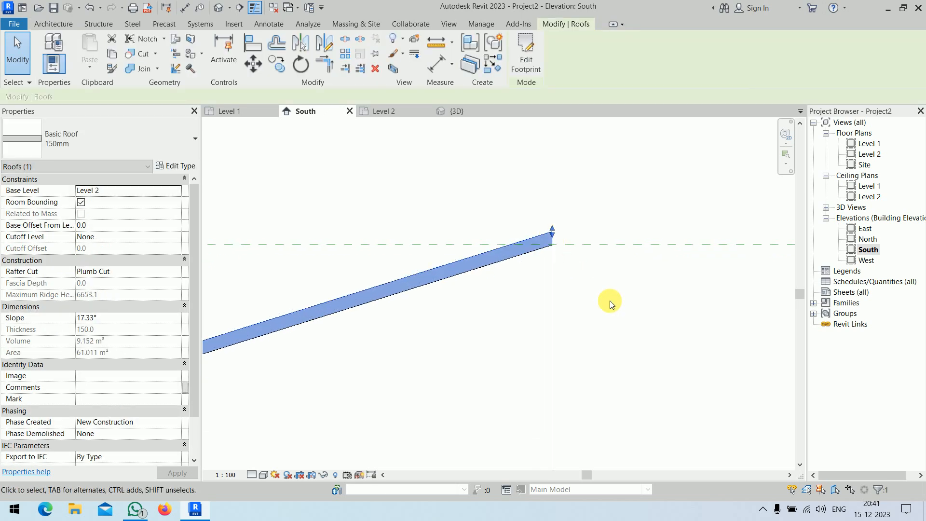
left_click(610, 301)
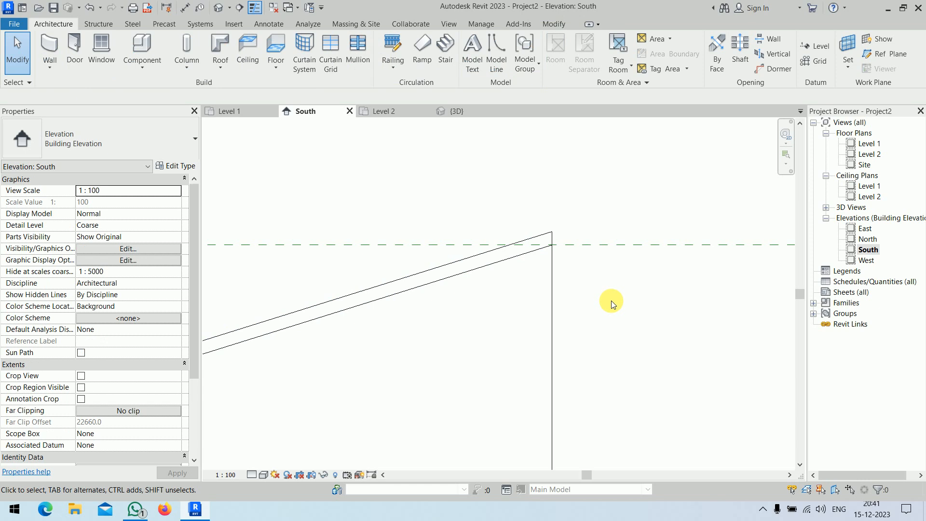
scroll(611, 301, "down", 5)
middle_click_drag(627, 322, 558, 290)
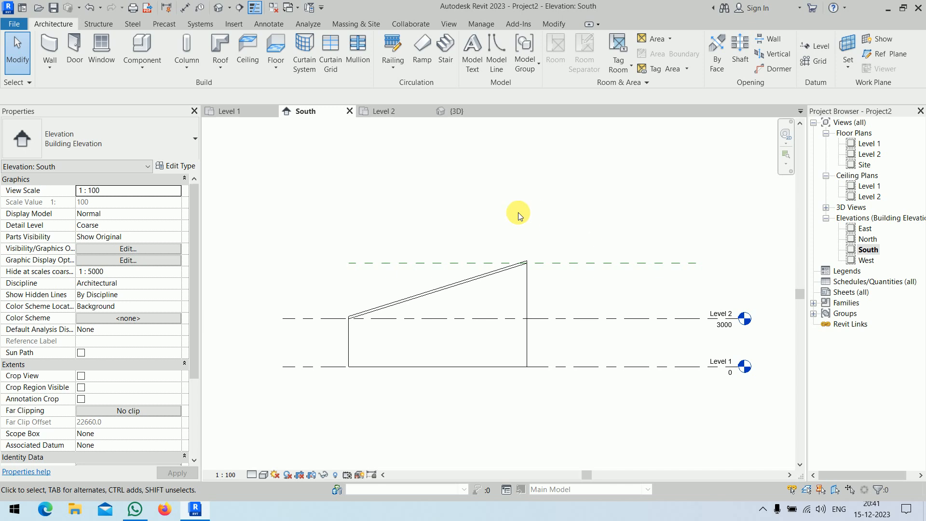
Step: Switch to the 3D view and delete the sloped roof from the walls
left_click(458, 111)
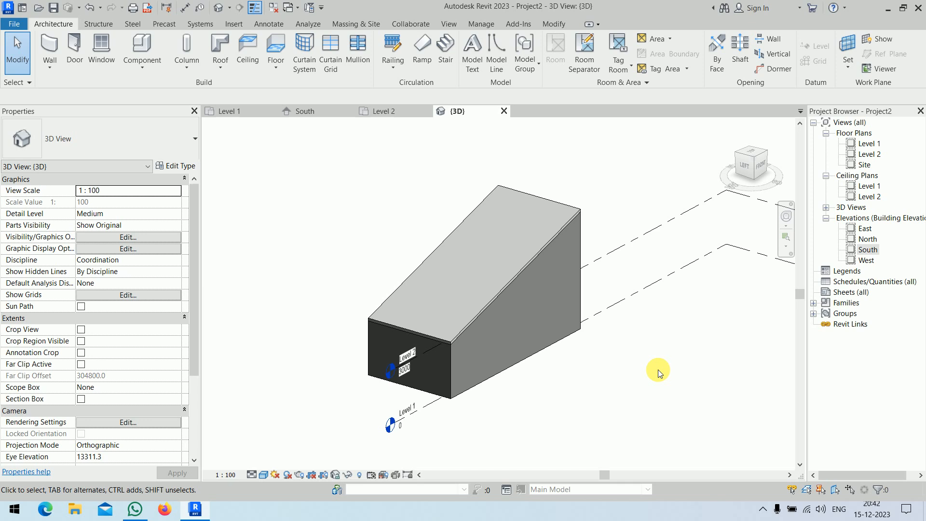
left_click(226, 71)
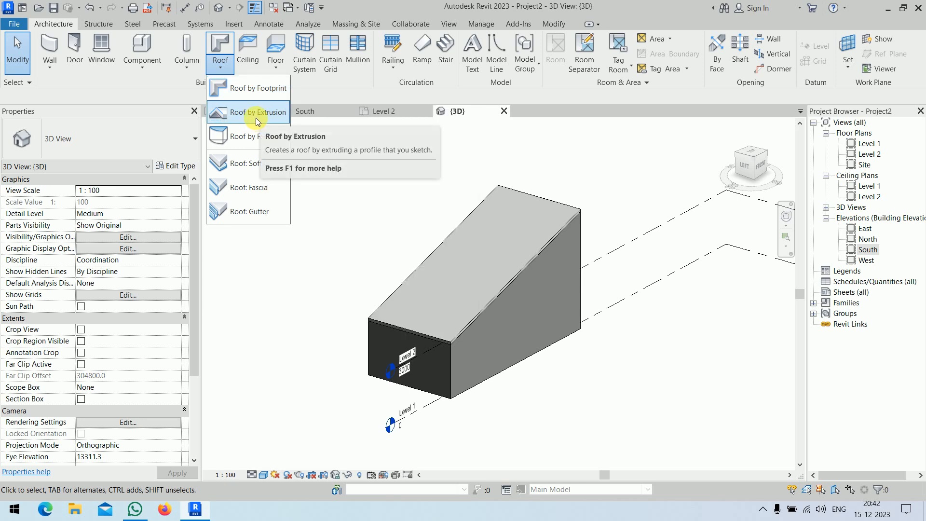
left_click(356, 227)
left_click(536, 195)
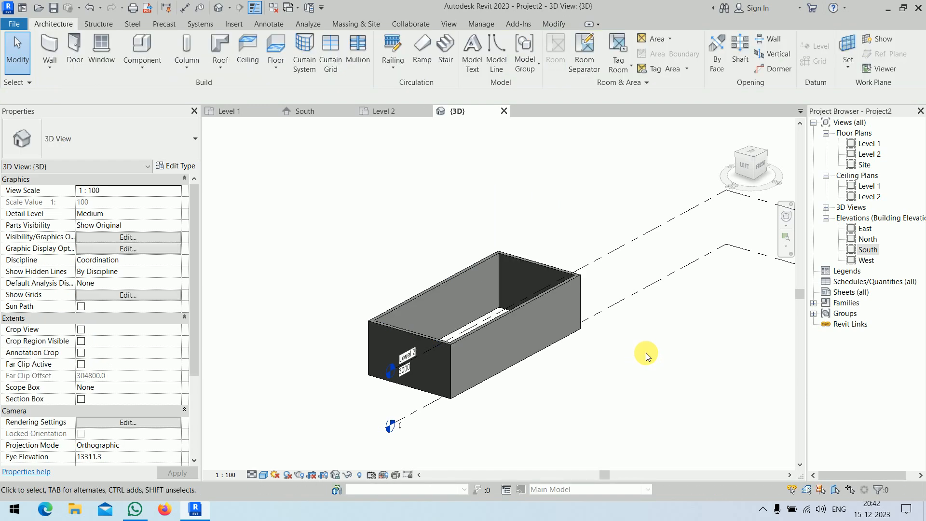
Step: Open the Level 1 floor plan and move all four walls to the centre between the elevation markers
double_click(868, 143)
scroll(648, 244, "down", 5)
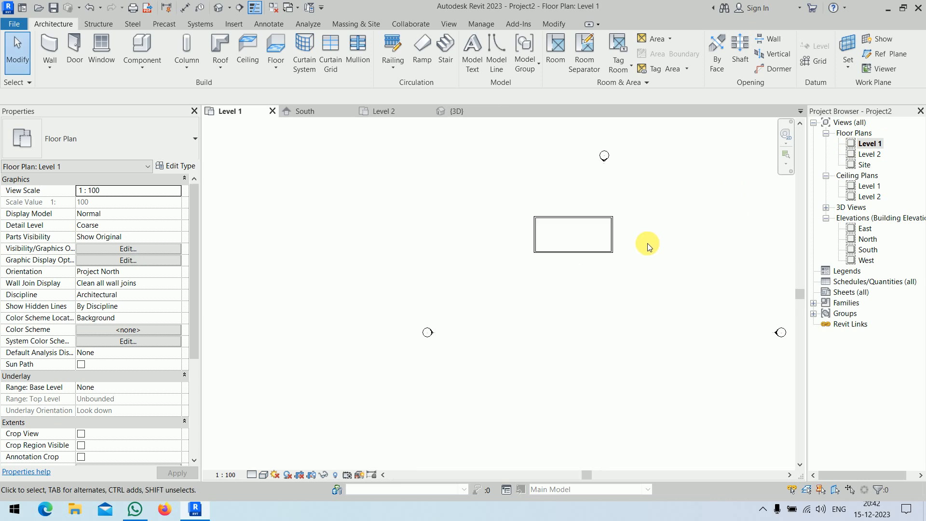
middle_click_drag(658, 277, 561, 269)
mouse_move(529, 260)
left_mouse_down()
mouse_move(563, 256)
mouse_move(546, 261)
left_mouse_up()
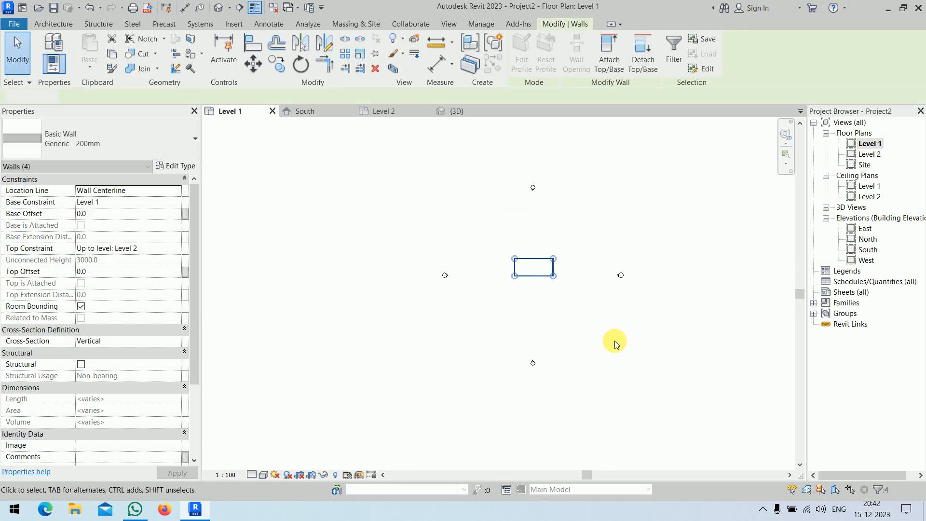
left_click(614, 340)
scroll(546, 272, "up", 10)
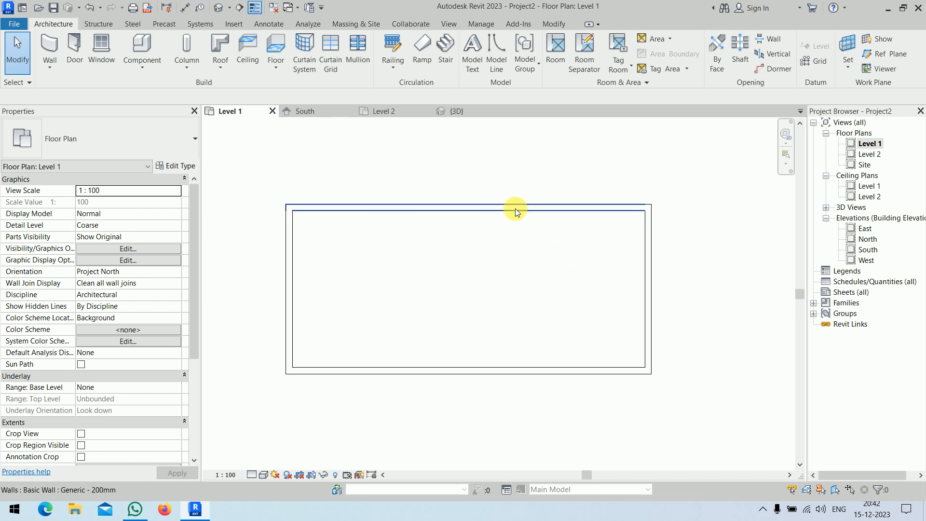
Step: Switch to the Level 2 floor plan, close the Level 1 view and bring the wall outline into view
left_click(409, 110)
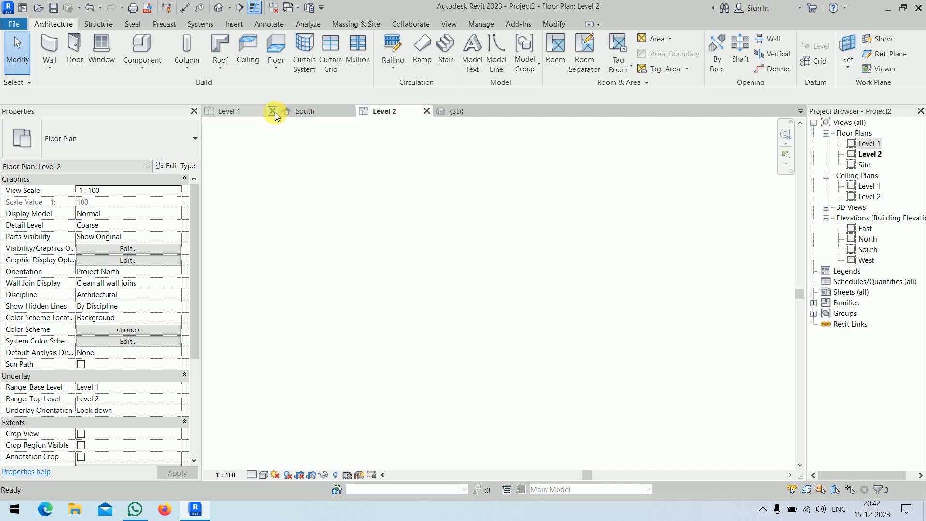
left_click(274, 112)
middle_click_drag(520, 314, 462, 185)
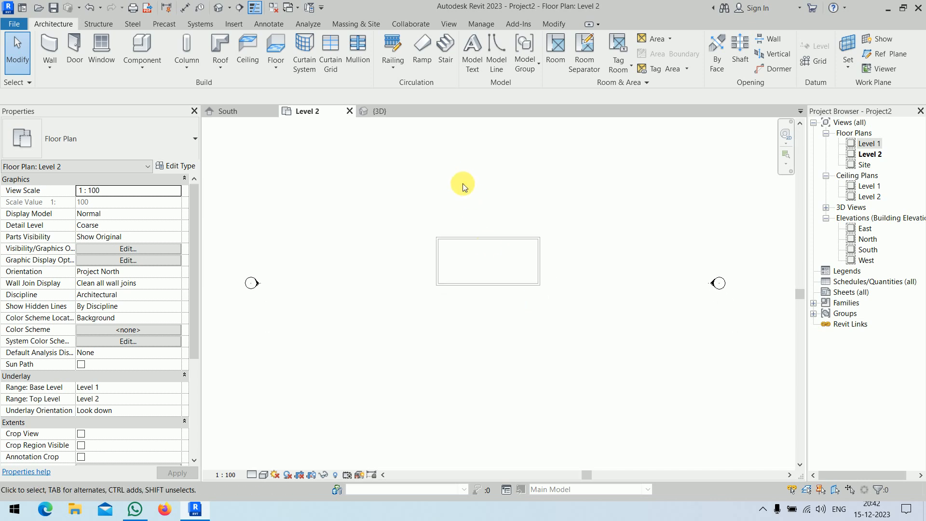
scroll(481, 250, "up", 6)
middle_click_drag(529, 277, 530, 281)
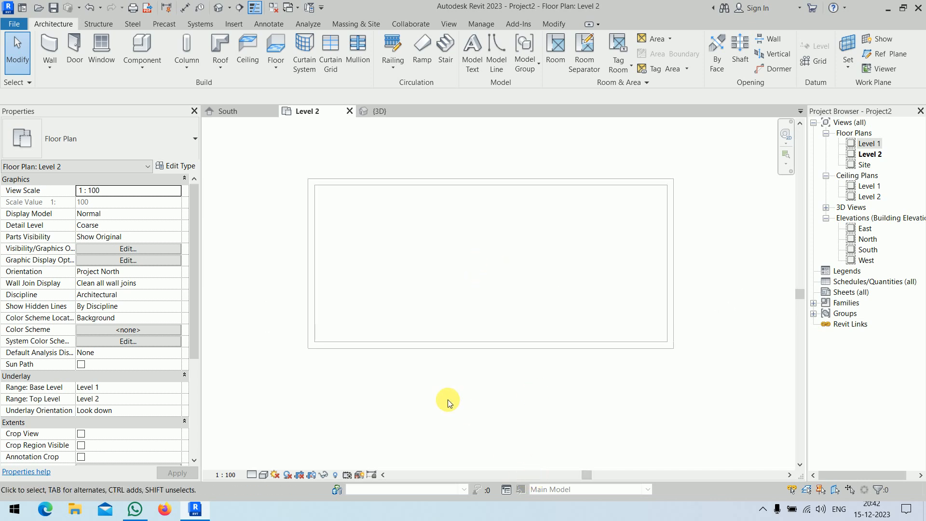
left_click(223, 68)
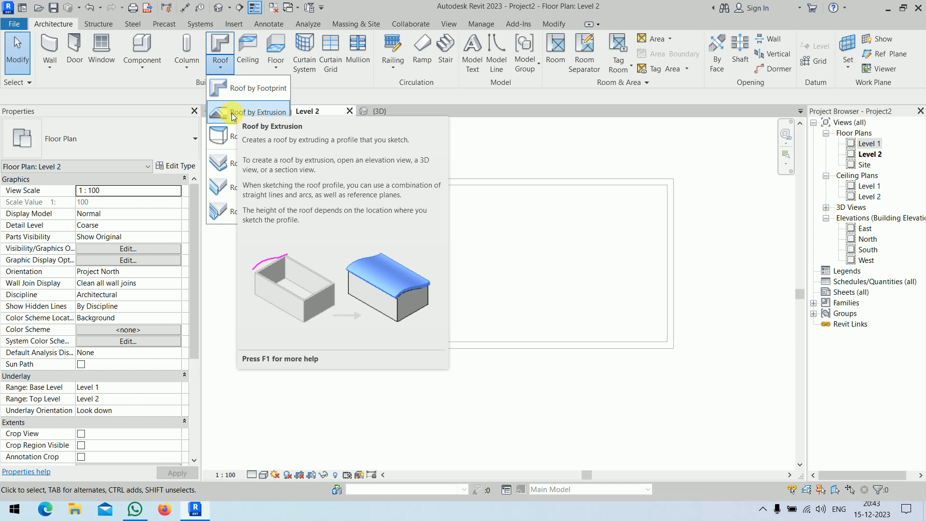
left_click(232, 114)
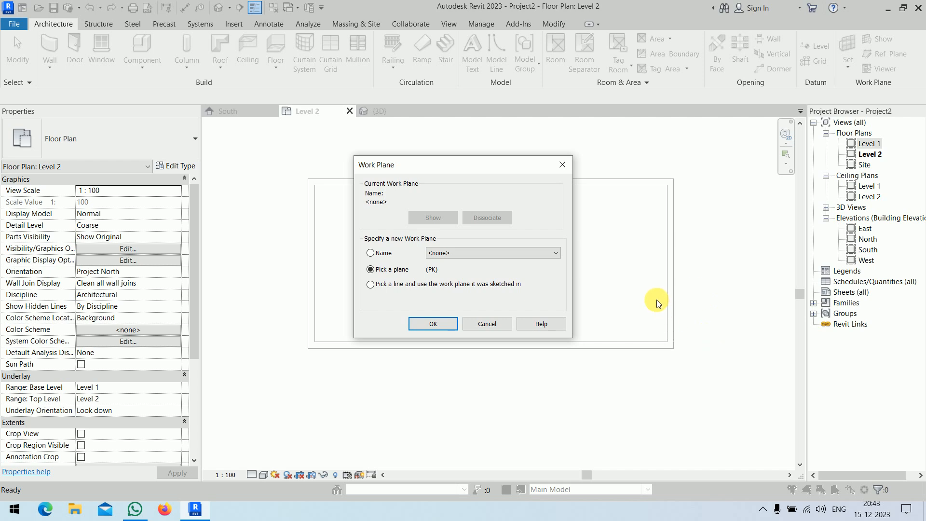
left_click(487, 324)
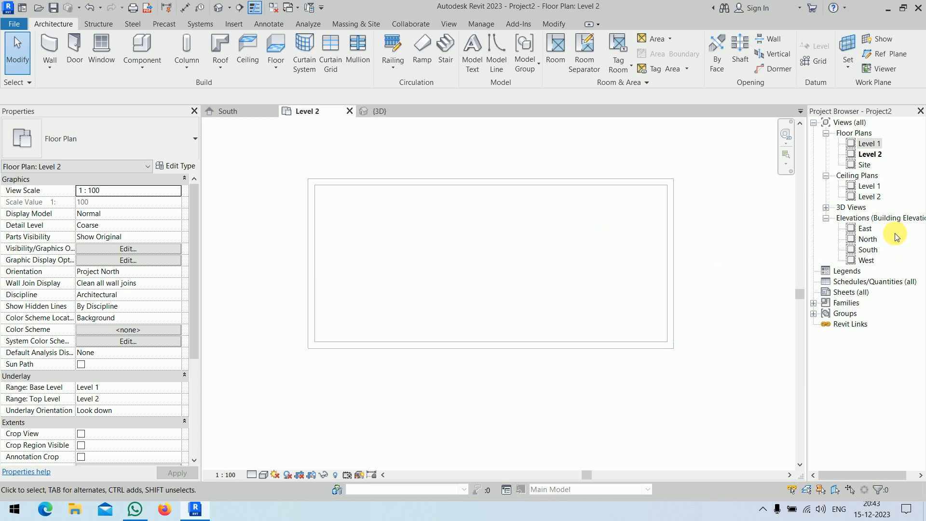
Step: Start a Roof by Extrusion in the East elevation, picking the end wall's face as work plane, with Level 2 and 0.0 offset
double_click(865, 229)
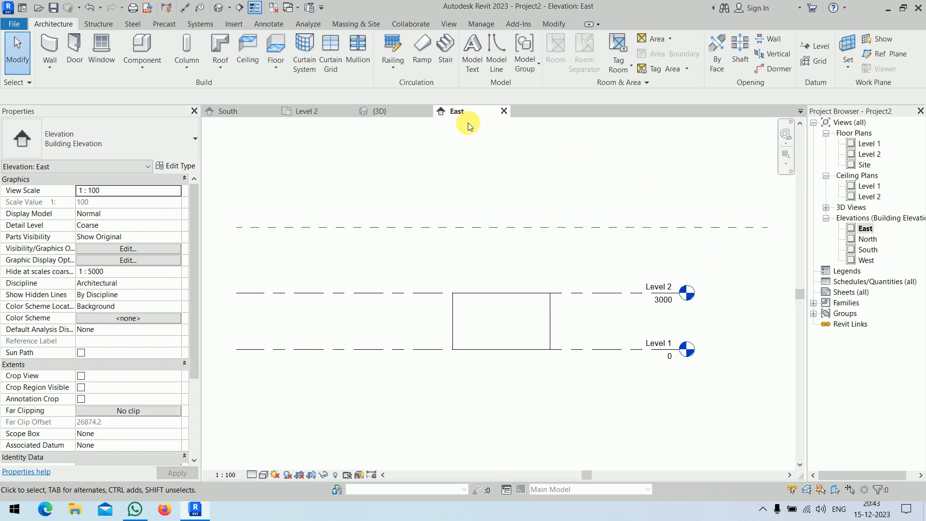
left_click(220, 64)
left_click(250, 119)
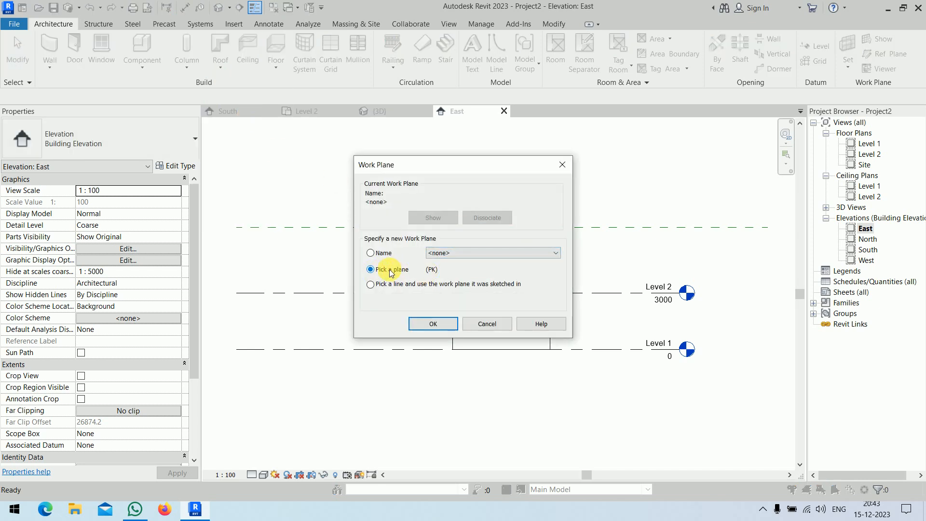
left_click(433, 323)
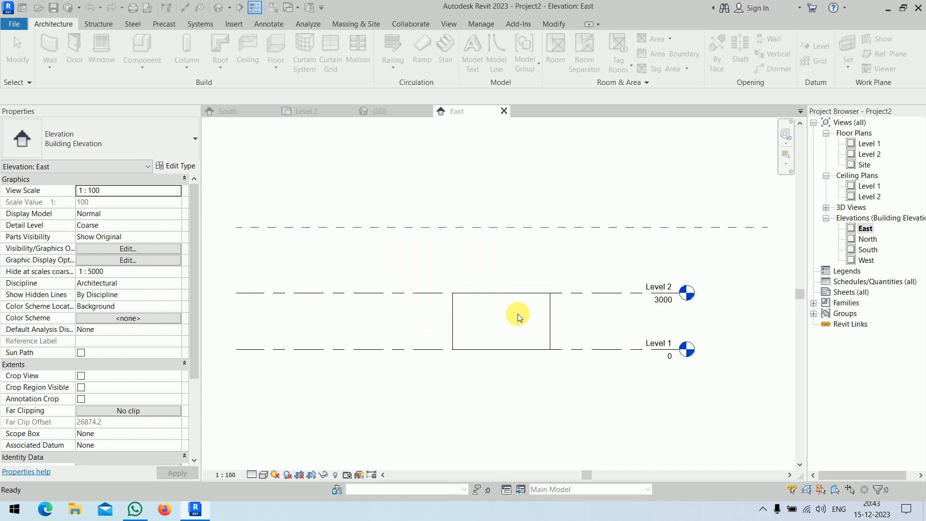
scroll(517, 311, "up", 5)
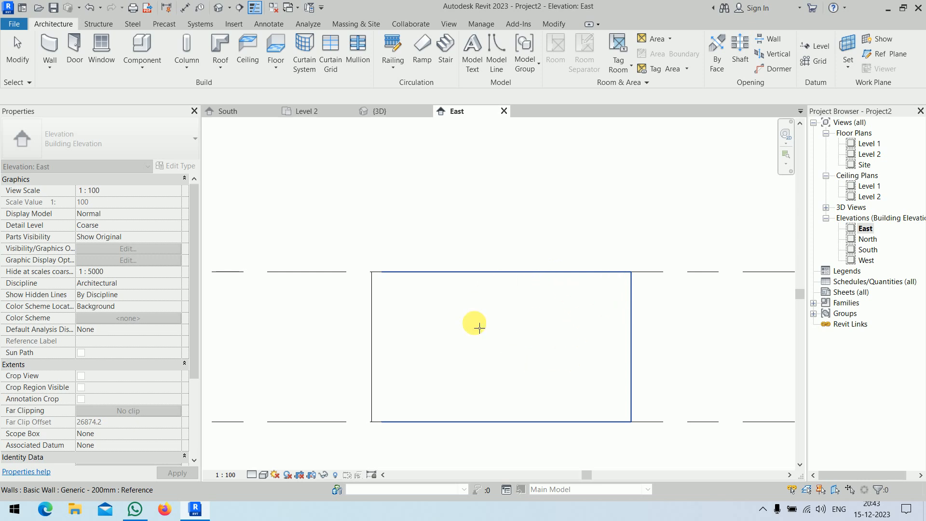
left_click(554, 323)
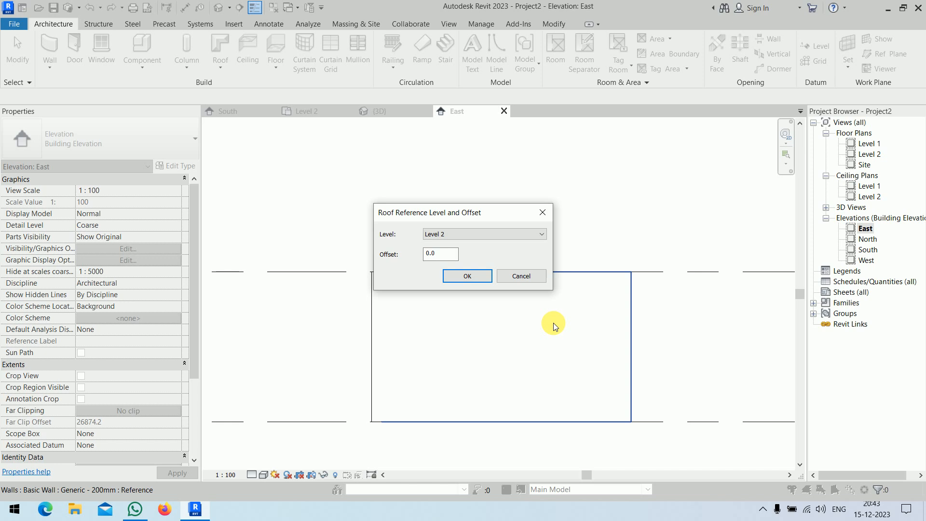
left_click(456, 277)
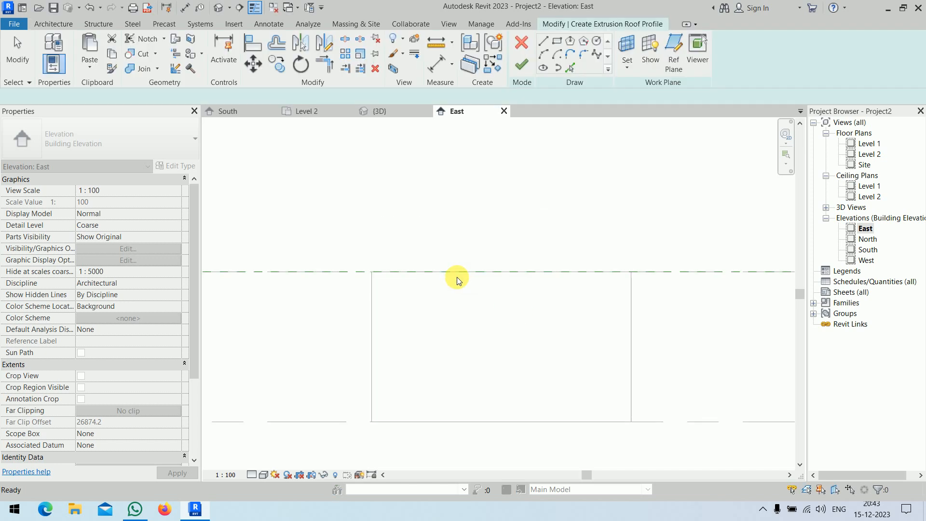
Step: Sketch a shallow Start-End-Radius arc for the roof profile, starting on Level 2 just outside the wall and spanning about 4100 mm
scroll(476, 268, "down", 2)
left_click(569, 57)
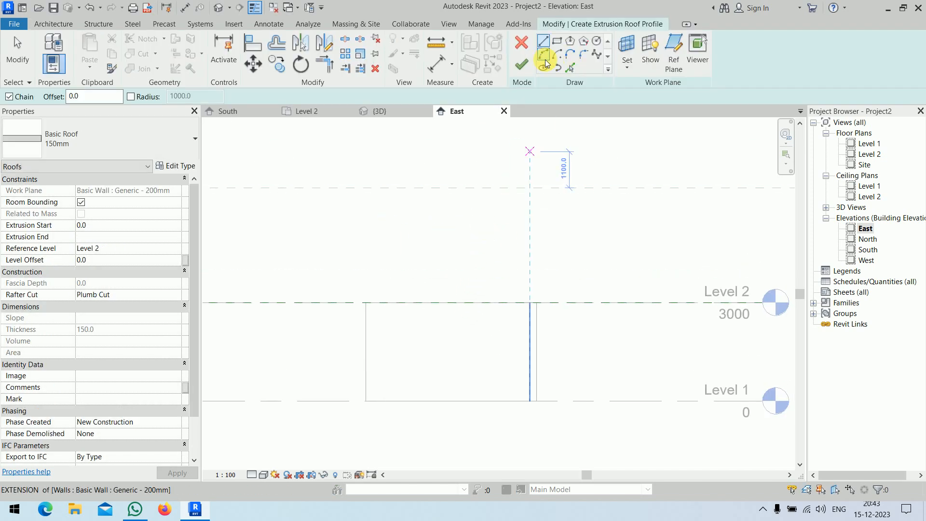
left_click(348, 302)
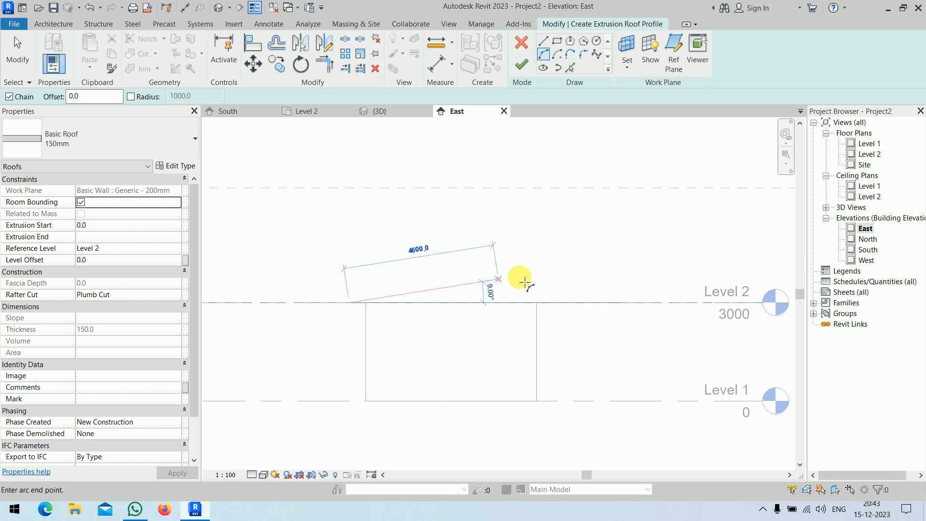
left_click(481, 279)
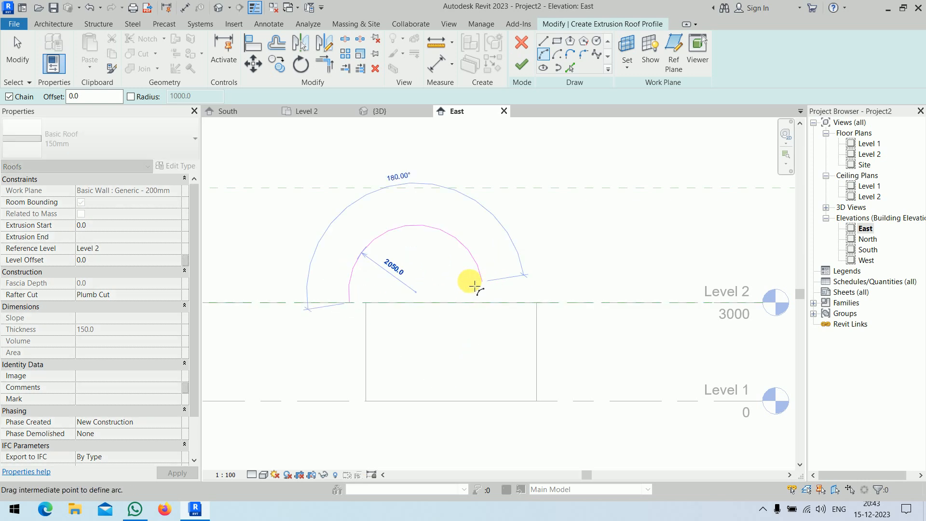
left_click(424, 284)
right_click(534, 265)
left_click(559, 269)
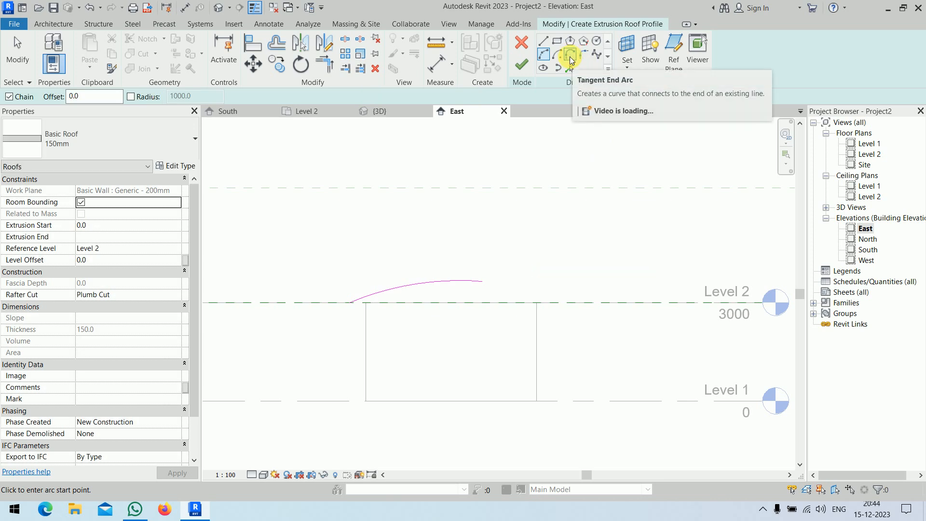
Step: Continue the roof profile with two Tangent End Arcs, curving down near Level 2 and rising again just beyond the far wall
left_click(571, 56)
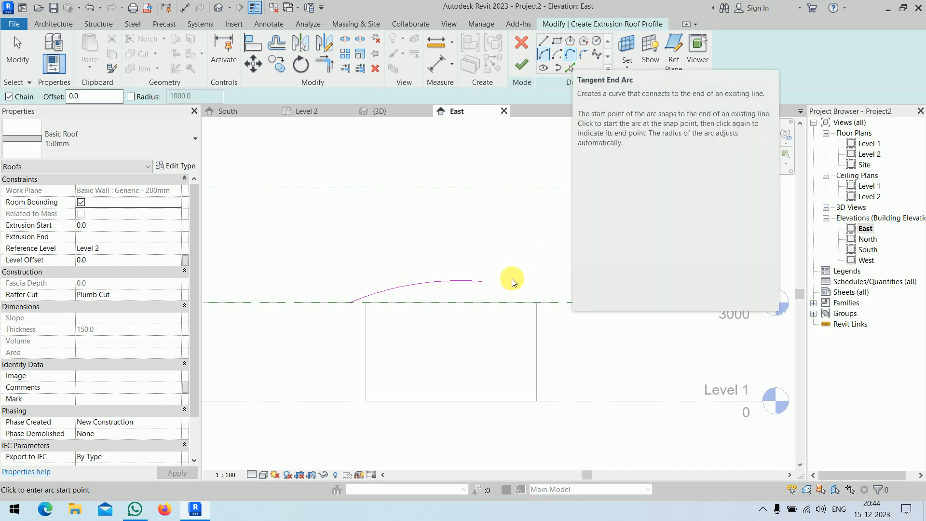
left_click(484, 281)
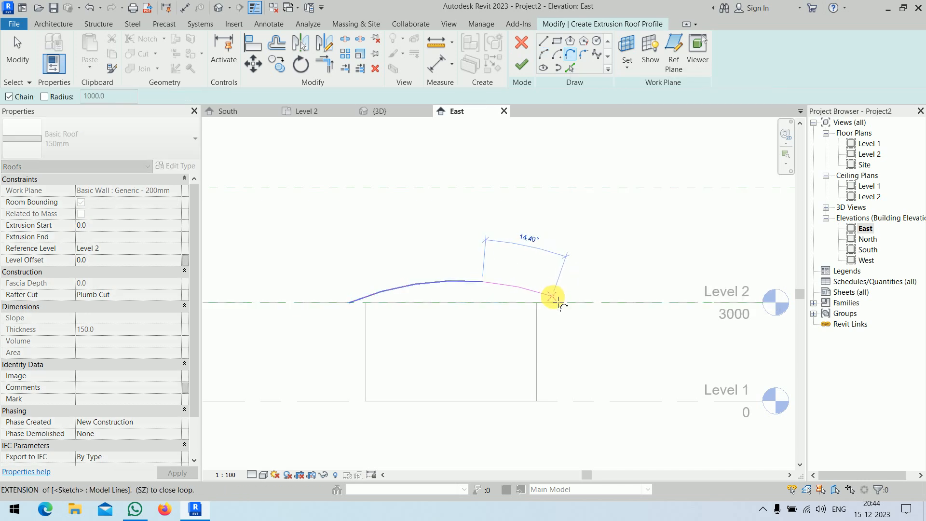
scroll(550, 299, "up", 3)
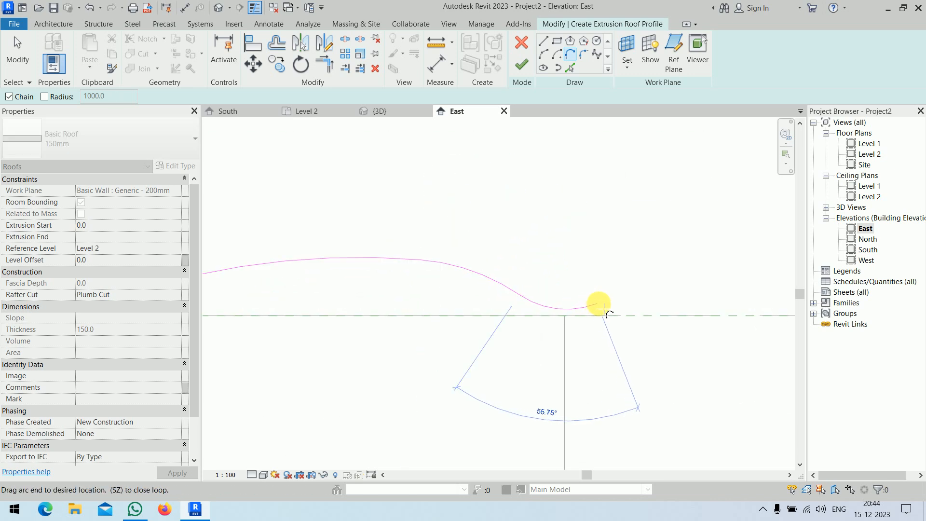
left_click(611, 306)
scroll(618, 299, "down", 3)
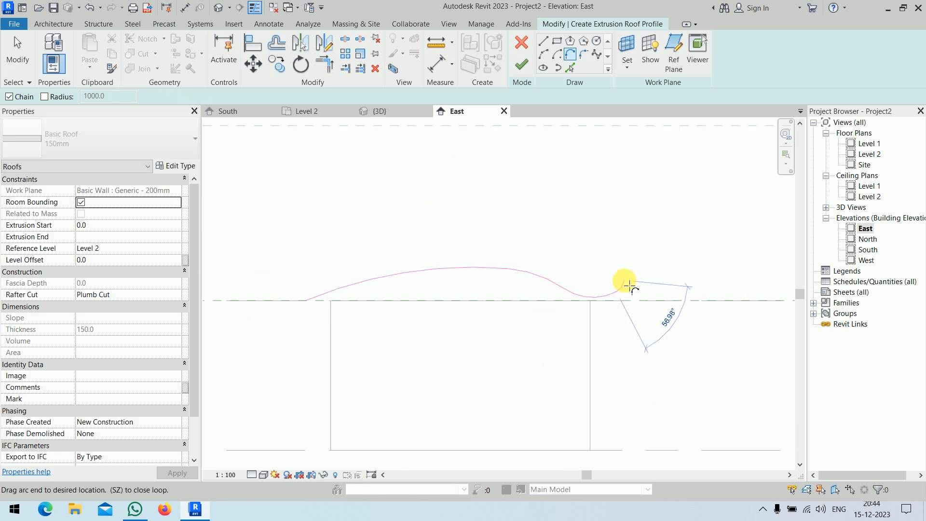
right_click(646, 260)
left_click(649, 262)
scroll(646, 243, "up", 2)
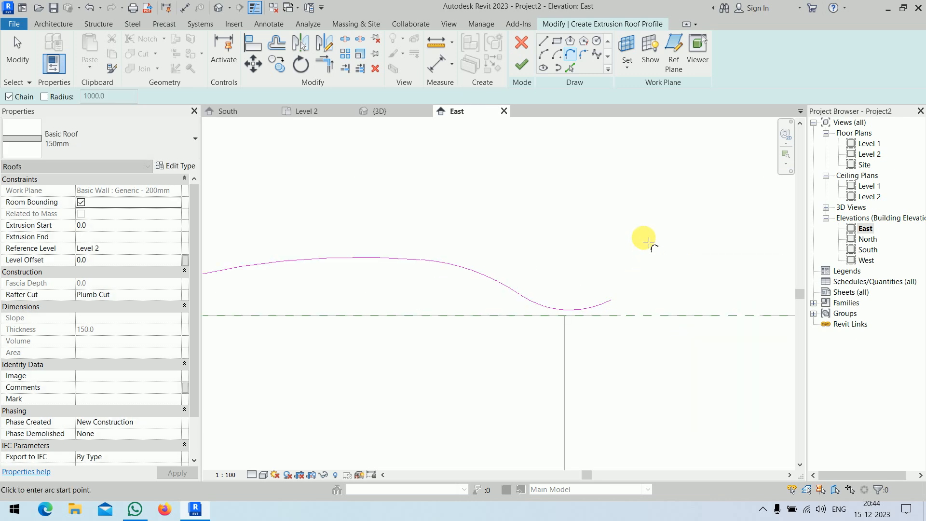
right_click(653, 246)
left_click(654, 246)
scroll(650, 234, "down", 2)
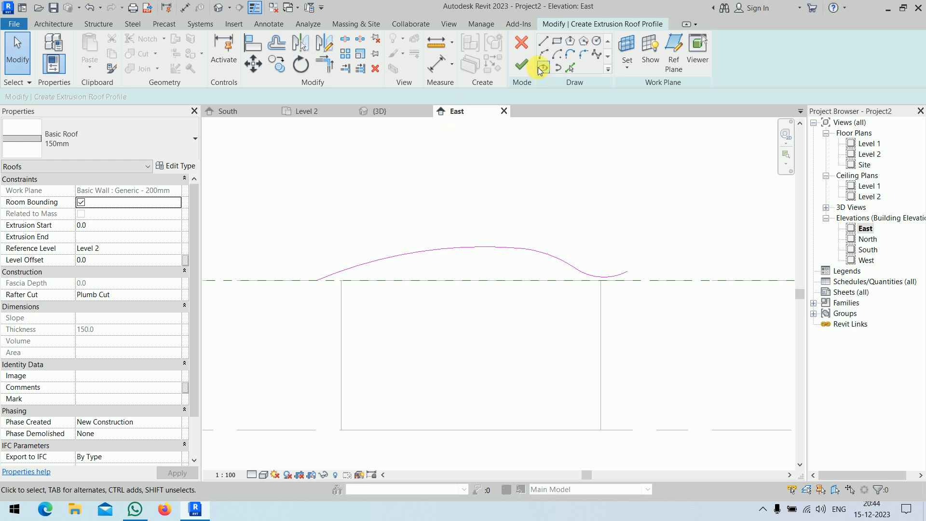
Step: Finish the extrusion roof from the curved profile and inspect it from both ends in the 3D view
left_click(521, 65)
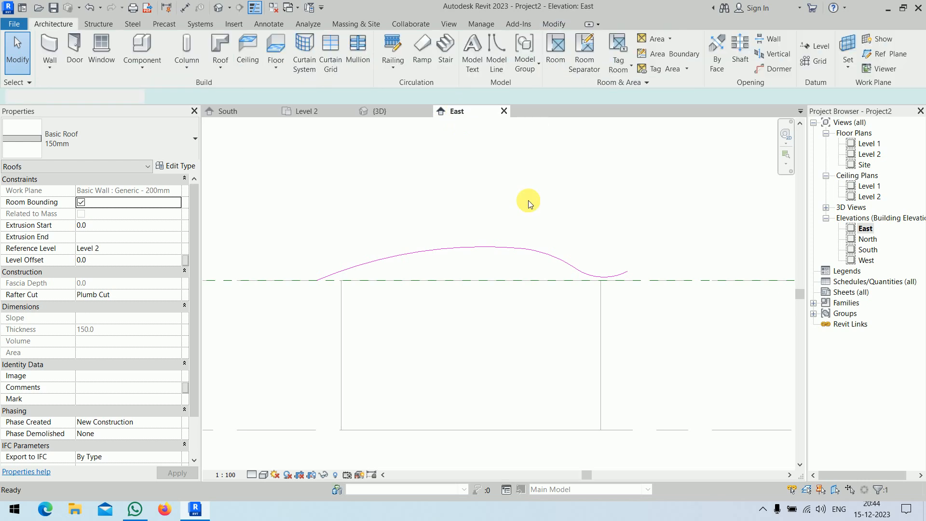
left_click(381, 111)
middle_click_drag(515, 282, 441, 204)
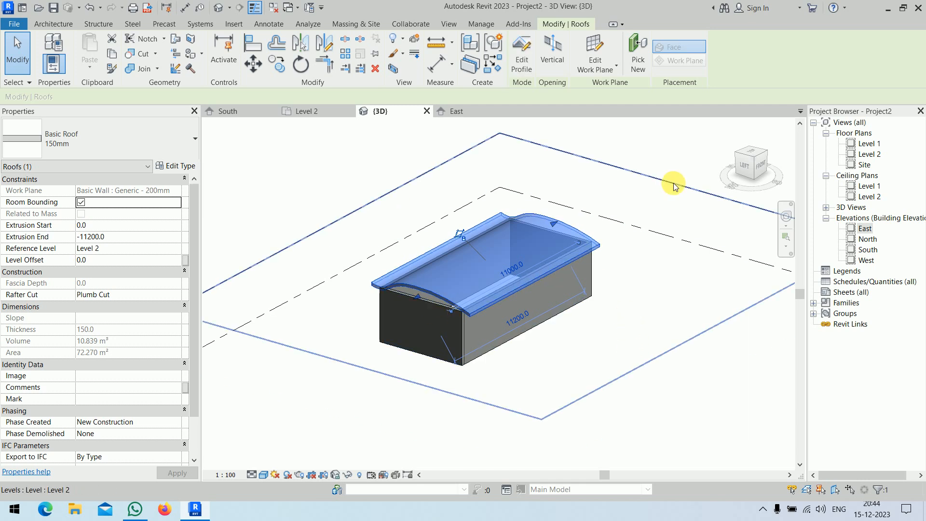
middle_click_drag(681, 339, 302, 333, "shift")
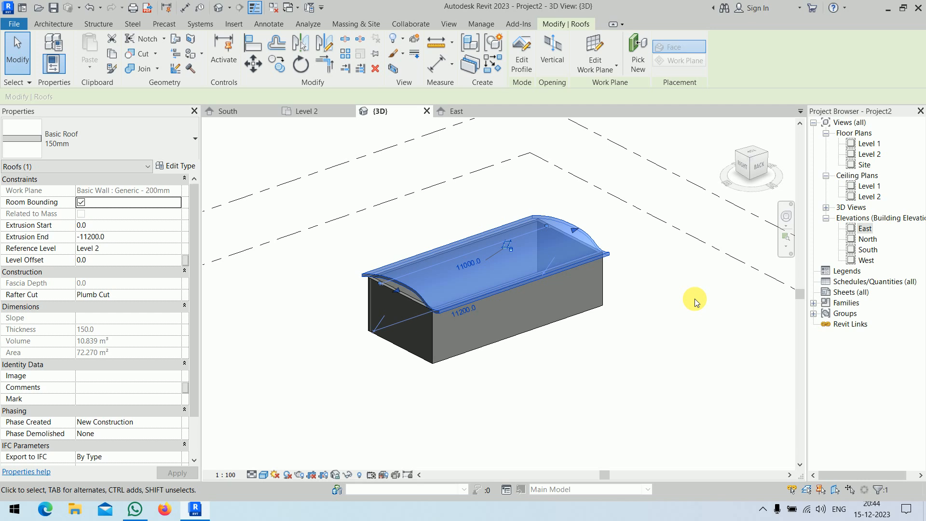
Step: Stretch the roof's start end outward past the end wall to an extrusion start of about 1448 mm
scroll(458, 317, "up", 4)
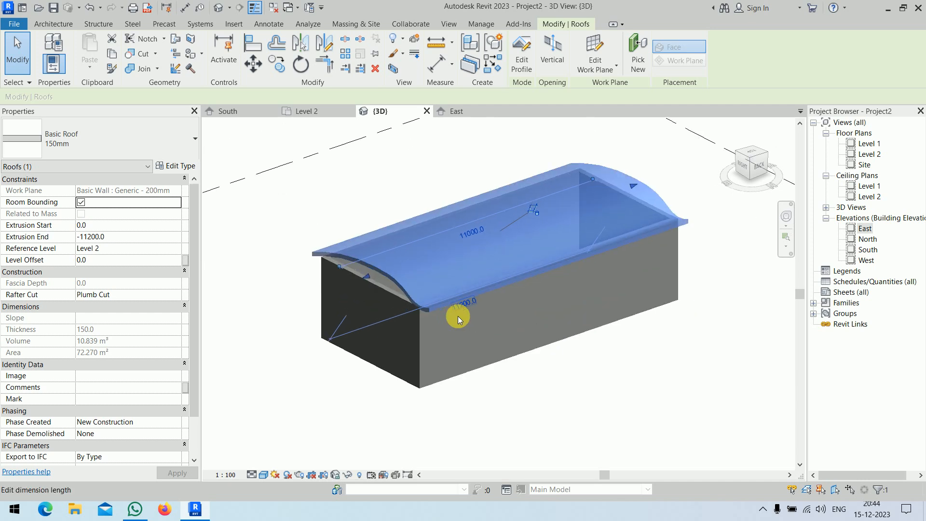
left_click_drag(344, 265, 337, 269)
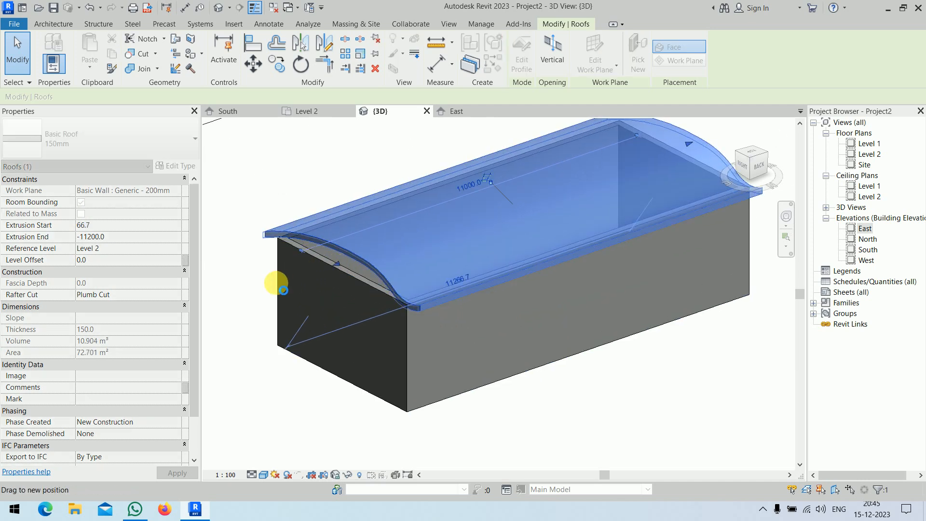
left_click_drag(283, 290, 280, 287)
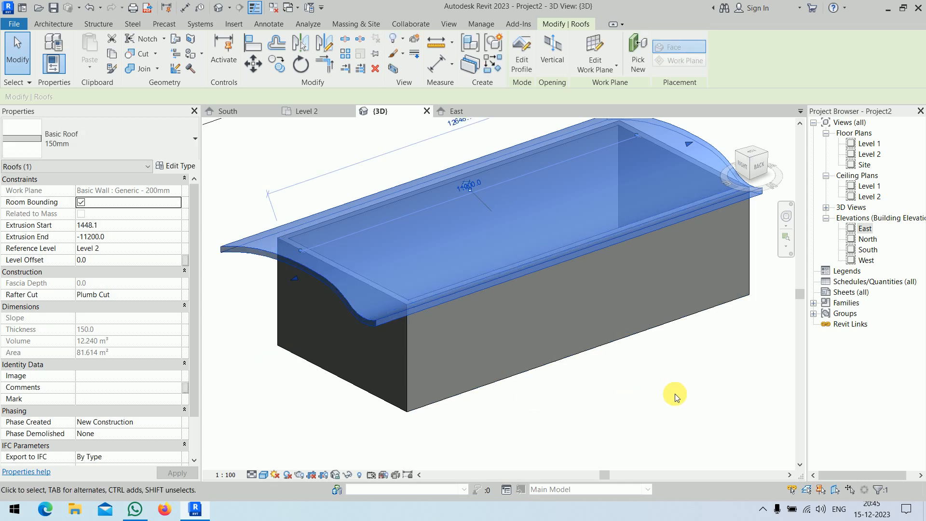
scroll(675, 394, "down", 5)
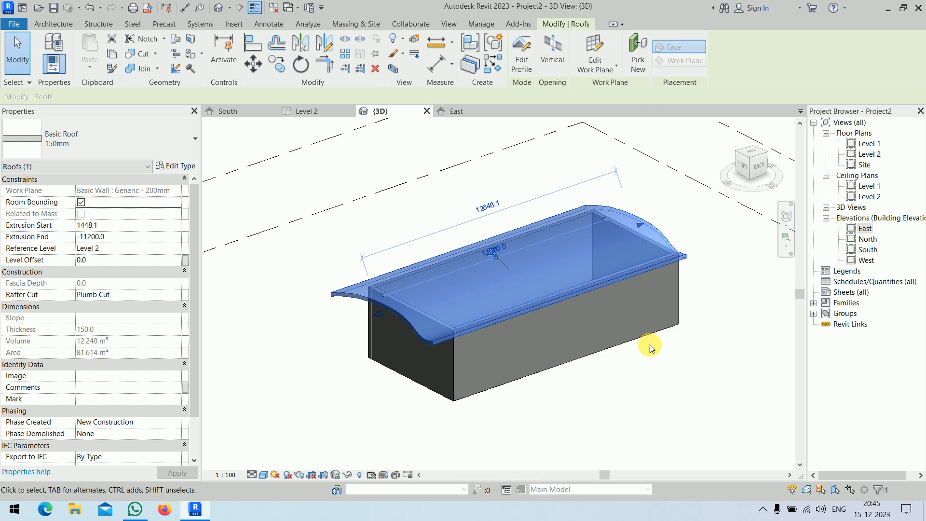
left_click(665, 369)
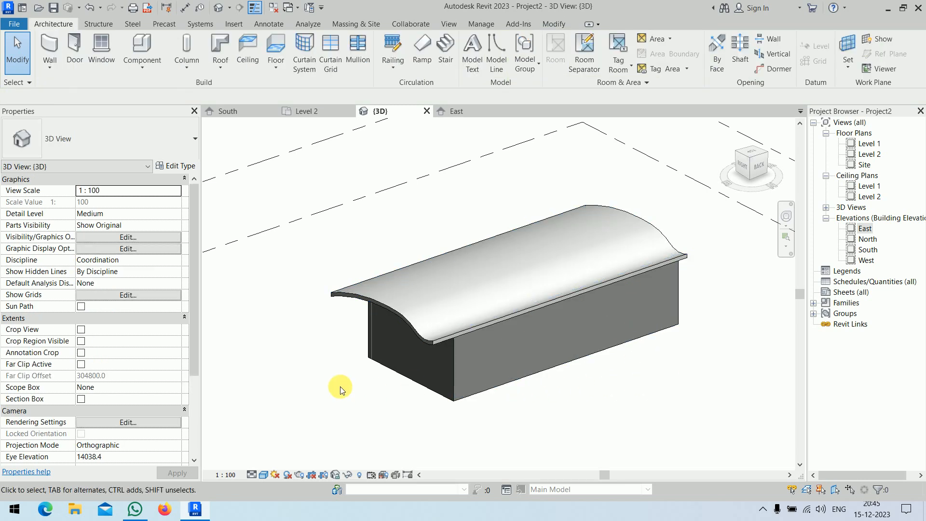
Step: Attach the tops of all four Generic - 200mm walls to the underside of the curved roof
middle_click_drag(275, 389, 761, 320, "shift")
left_click(565, 361)
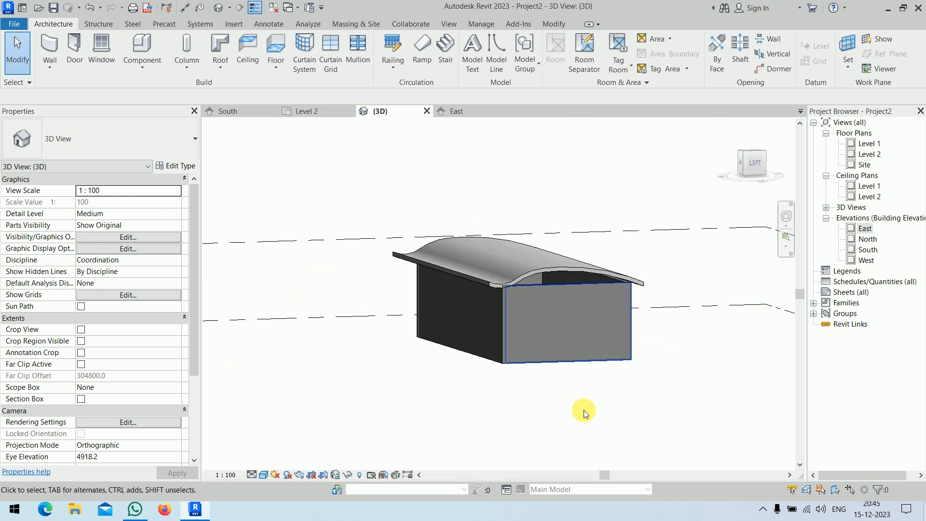
key("s")
key("a")
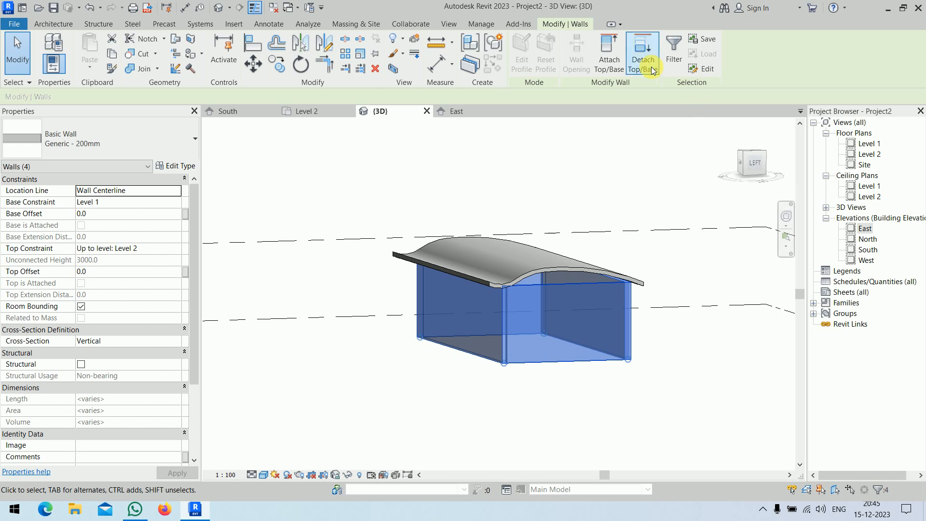
left_click(615, 64)
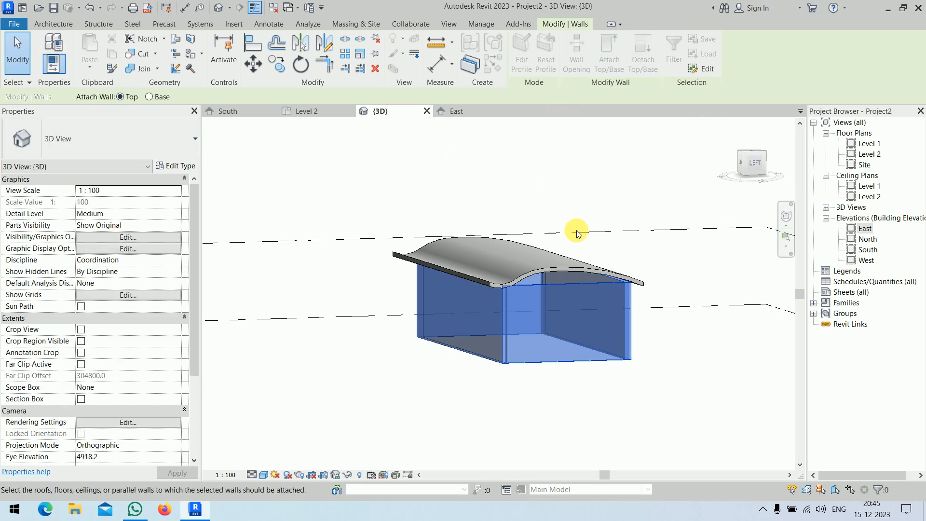
left_click(567, 268)
left_click(624, 419)
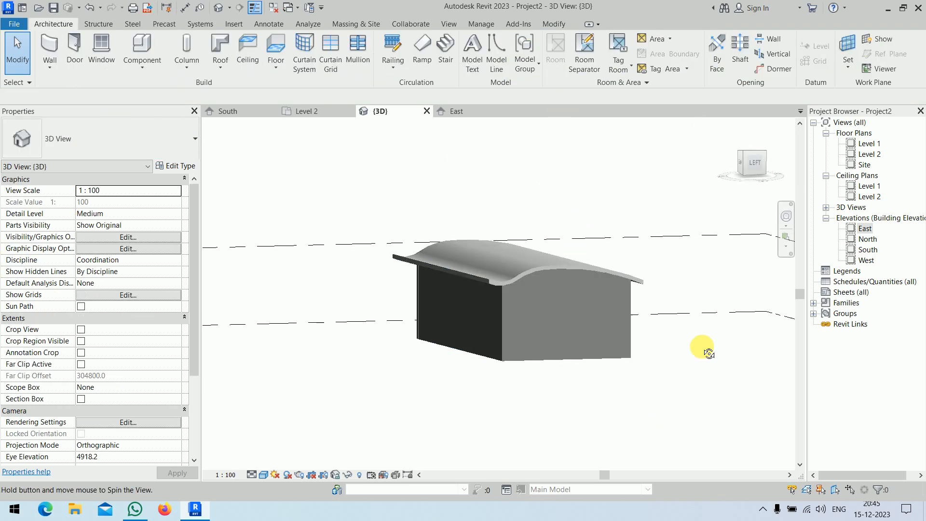
middle_click_drag(703, 352, 317, 309, "shift")
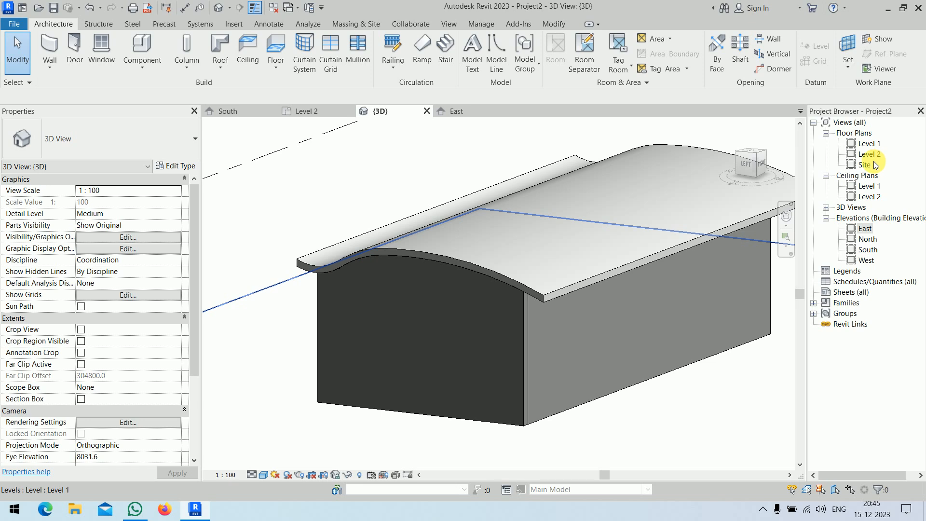
Step: Delete the curved extrusion roof and return to the Level 2 floor plan
left_click(432, 244)
key("Delete")
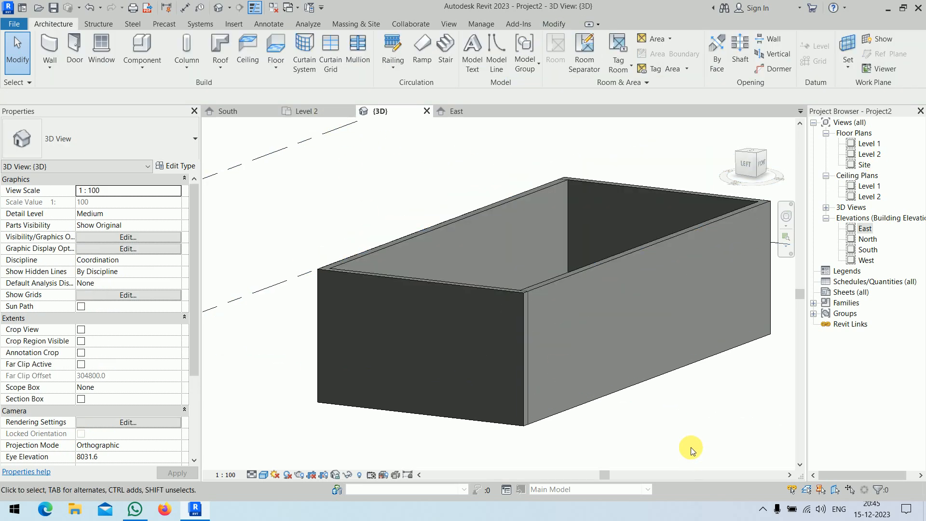
double_click(870, 153)
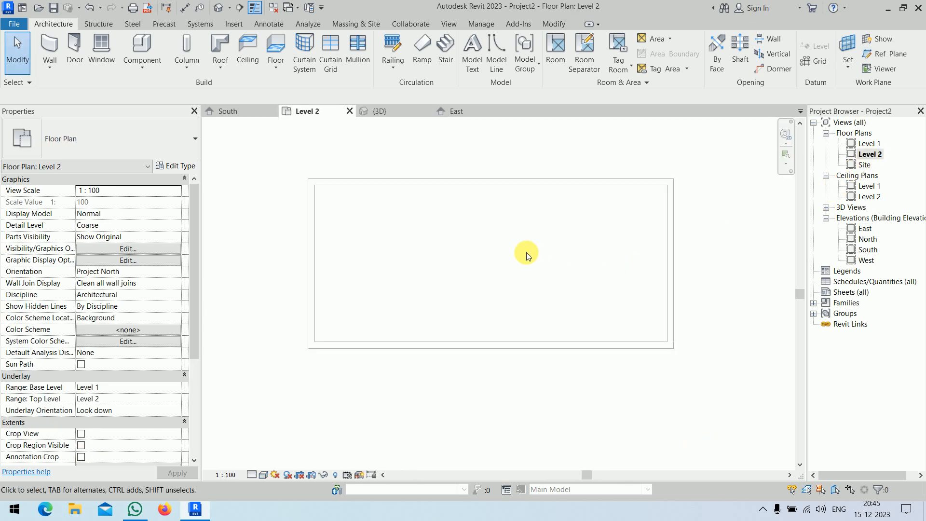
Step: Start a Roof by Footprint on Level 2 and sketch a rectangular boundary along the walls' outer faces with no slope and 0.0 offset
left_click(221, 66)
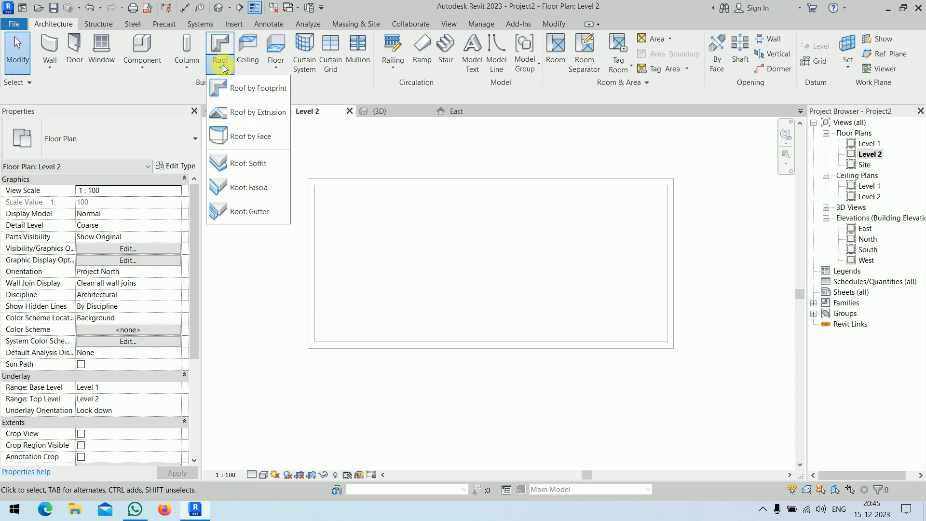
left_click(245, 90)
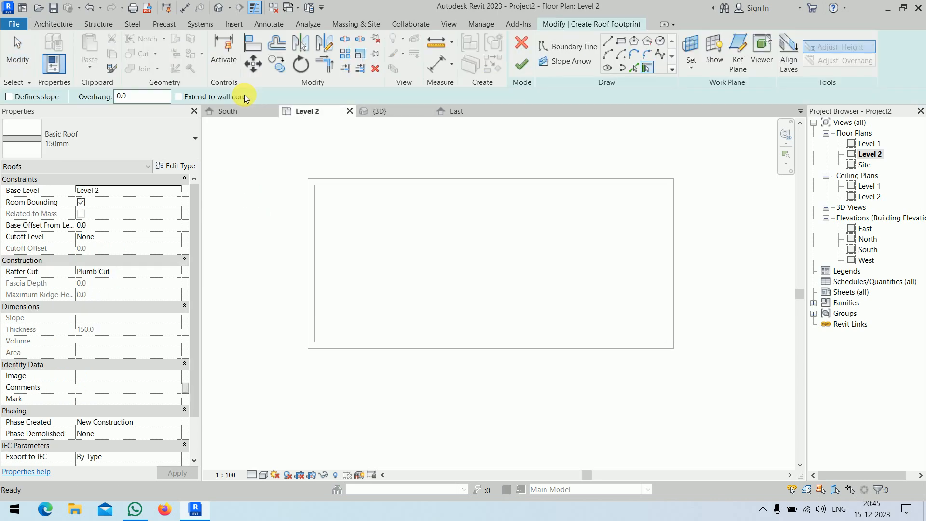
left_click(621, 42)
left_click(308, 179)
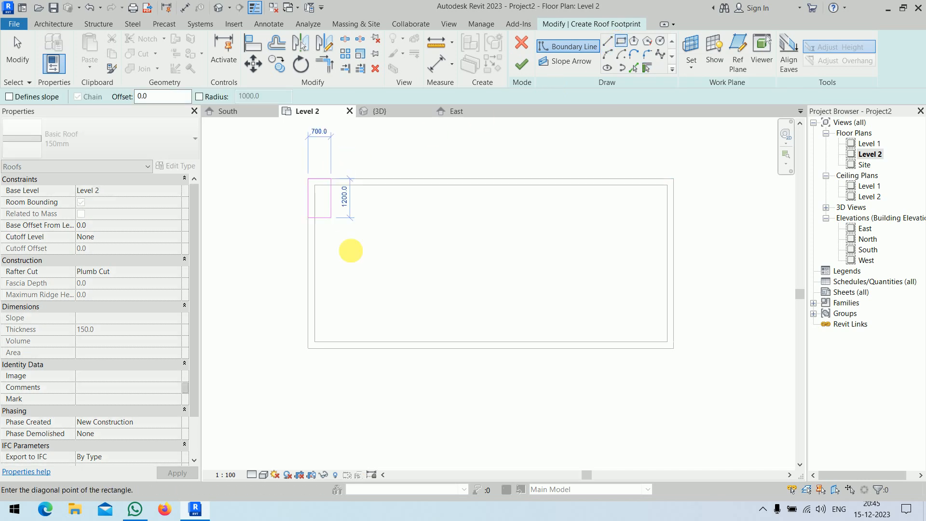
left_click(674, 349)
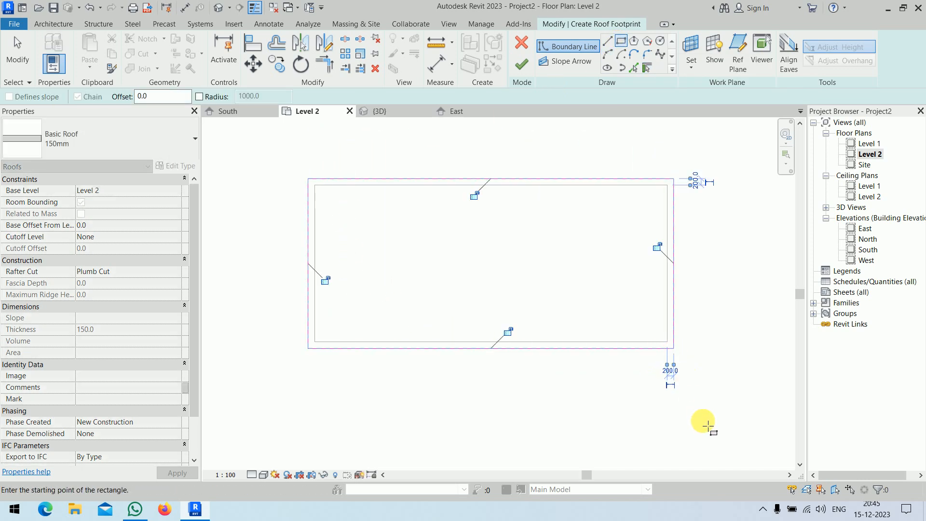
key("Escape")
key("Escape")
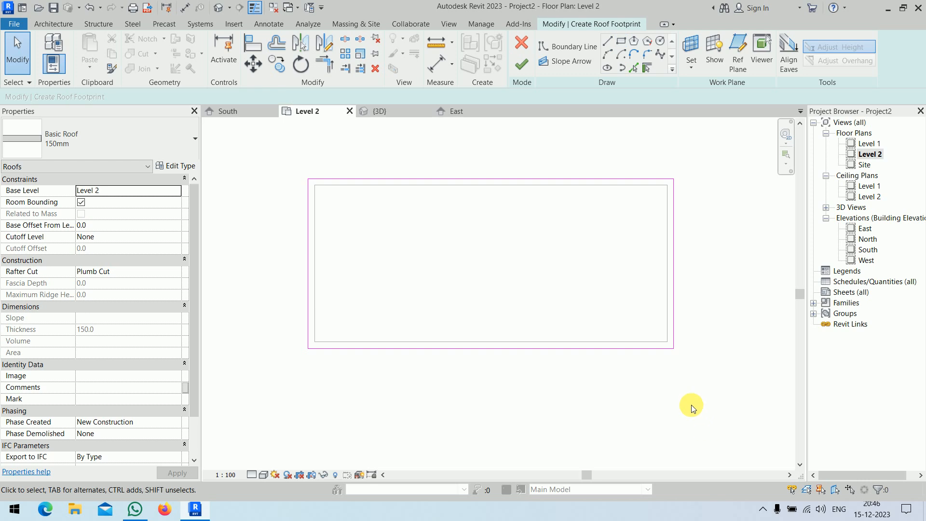
Step: Make the two long boundary edges define the slope and finish the footprint roof
left_click_drag(493, 156, 438, 403)
left_click(235, 97)
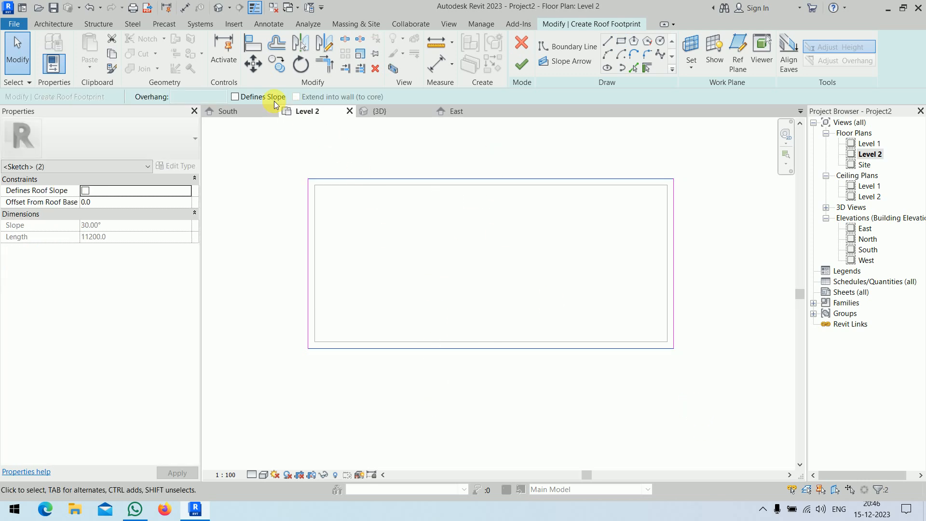
left_click(521, 66)
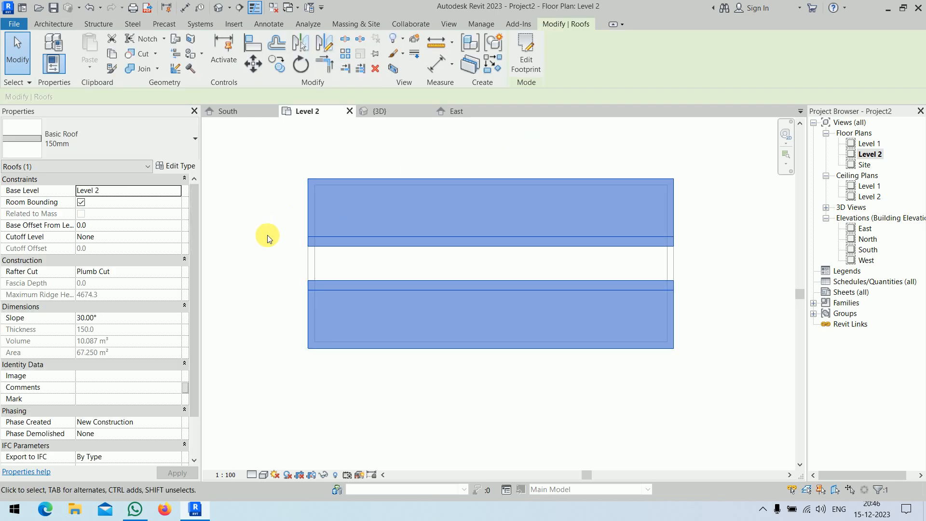
left_click(268, 236)
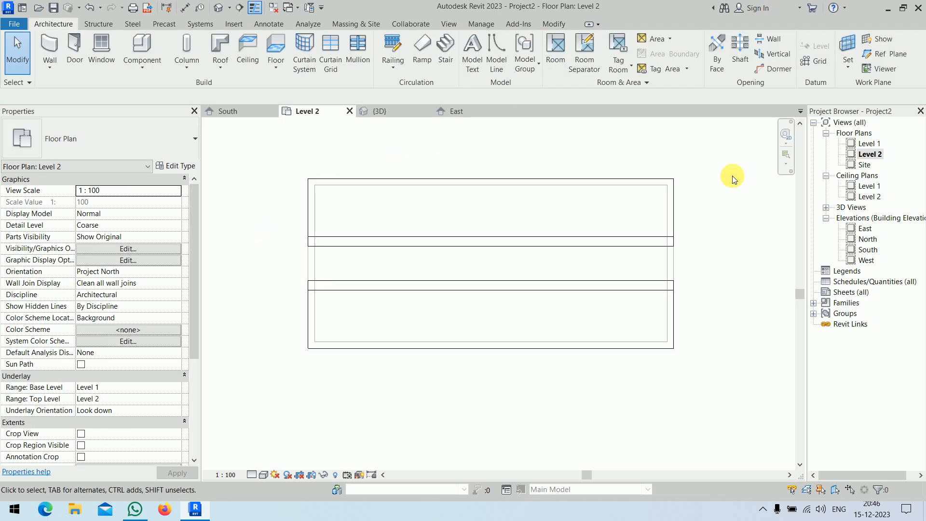
Step: Open the South elevation and set its detail level to Fine and visual style to Wireframe
left_click(867, 249)
double_click(867, 250)
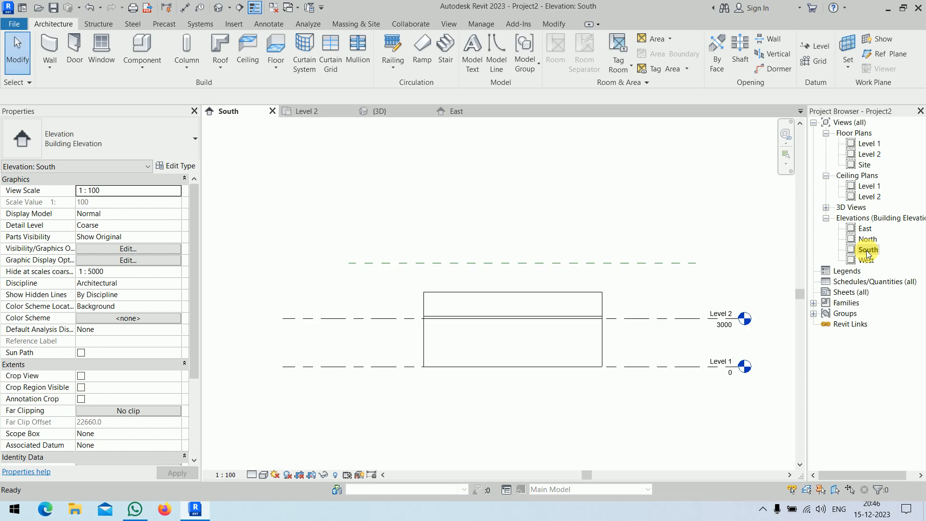
scroll(534, 335, "up", 3)
scroll(540, 331, "up", 1)
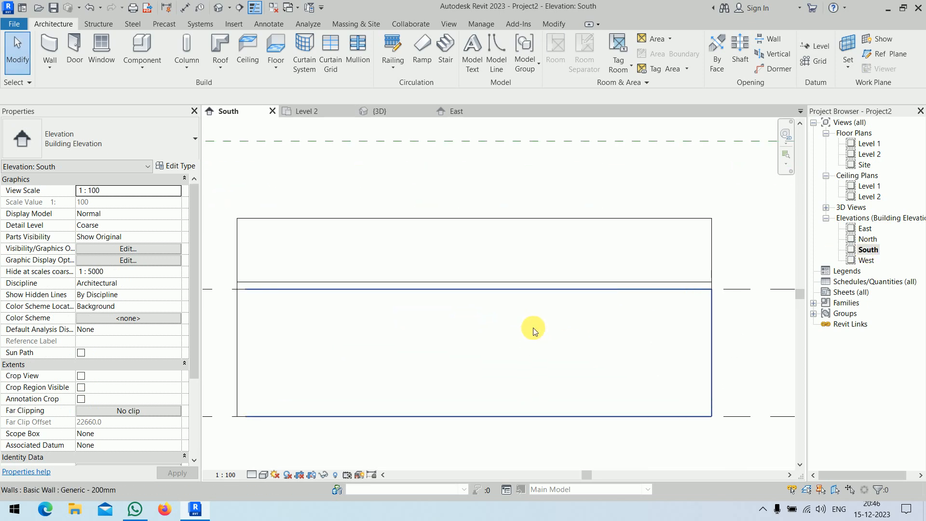
left_click(252, 475)
left_click(263, 462)
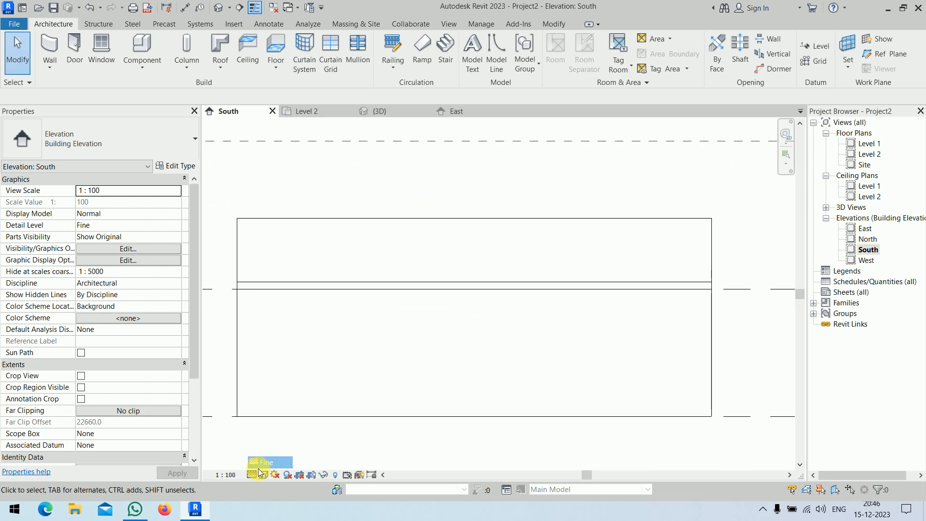
left_click(264, 475)
left_click(282, 416)
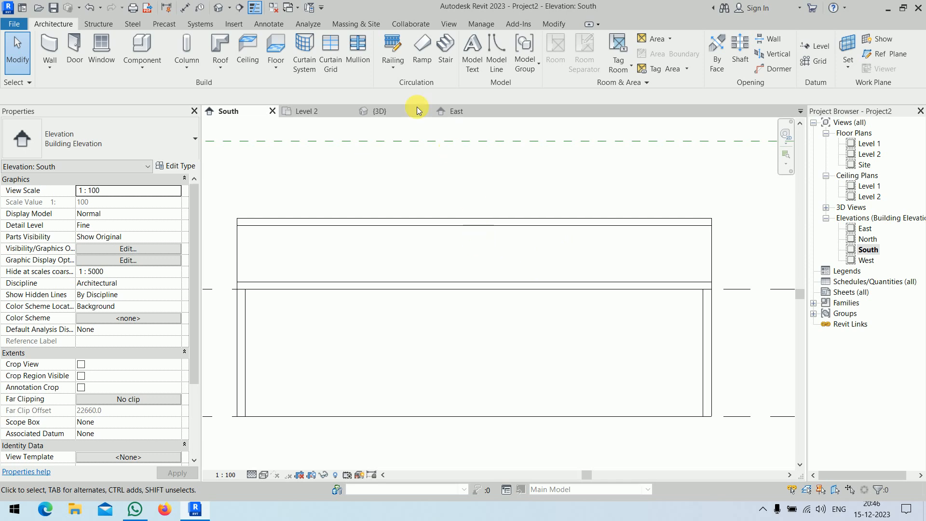
Step: Start a Roof by Extrusion using the front wall's face as the work plane, referenced to Level 2 with 0.0 offset
left_click(219, 70)
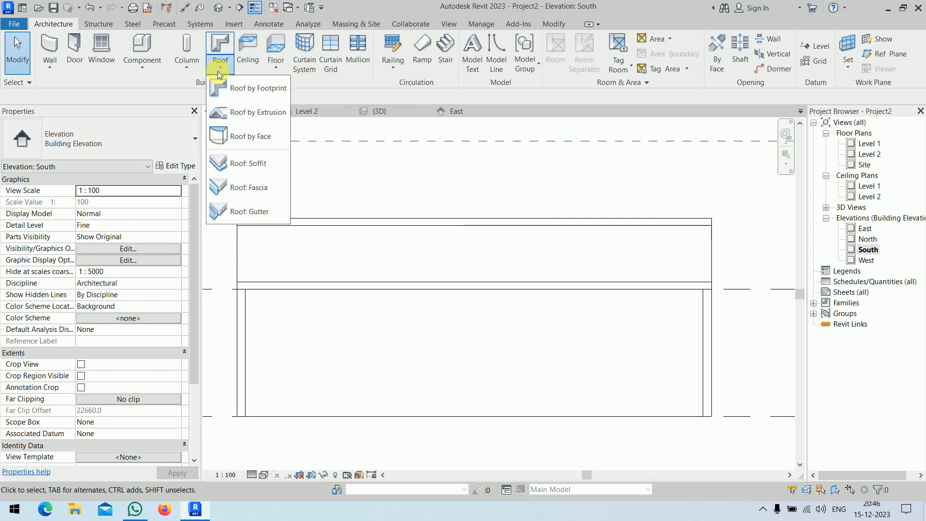
left_click(236, 109)
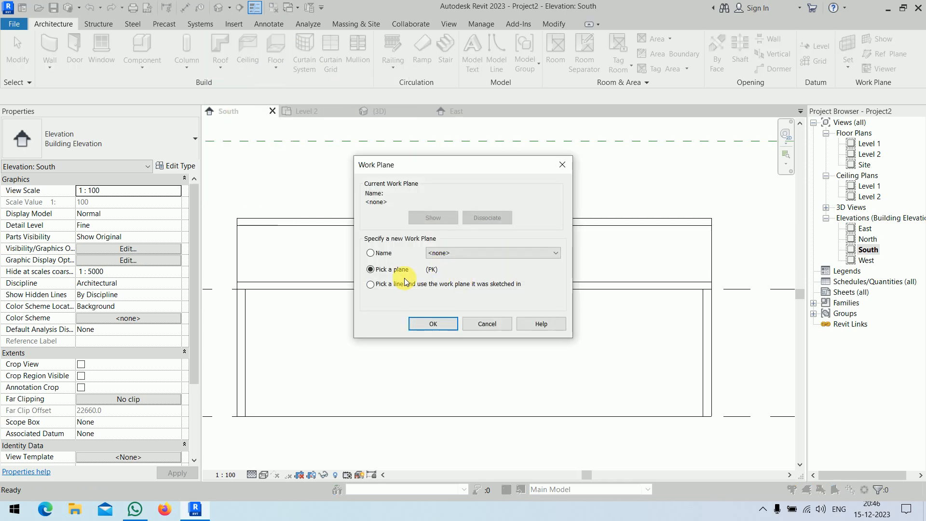
left_click(434, 323)
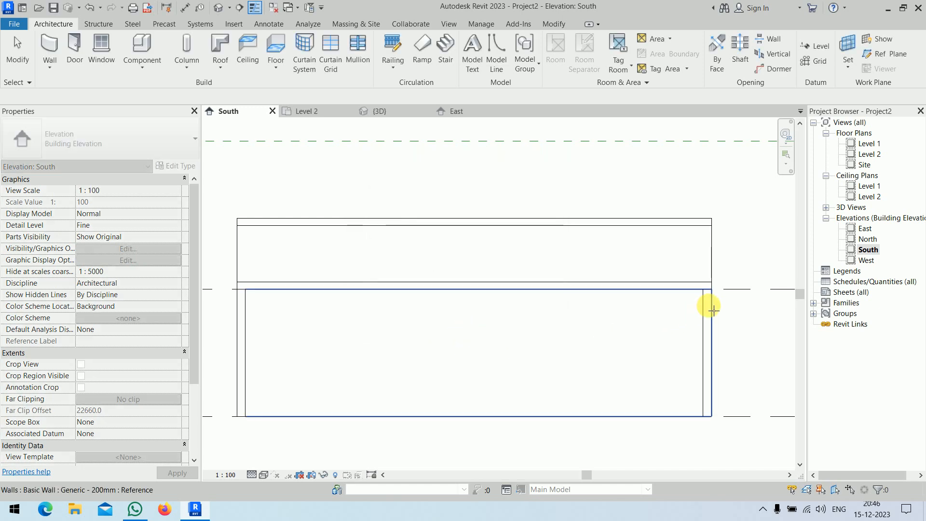
left_click(713, 310)
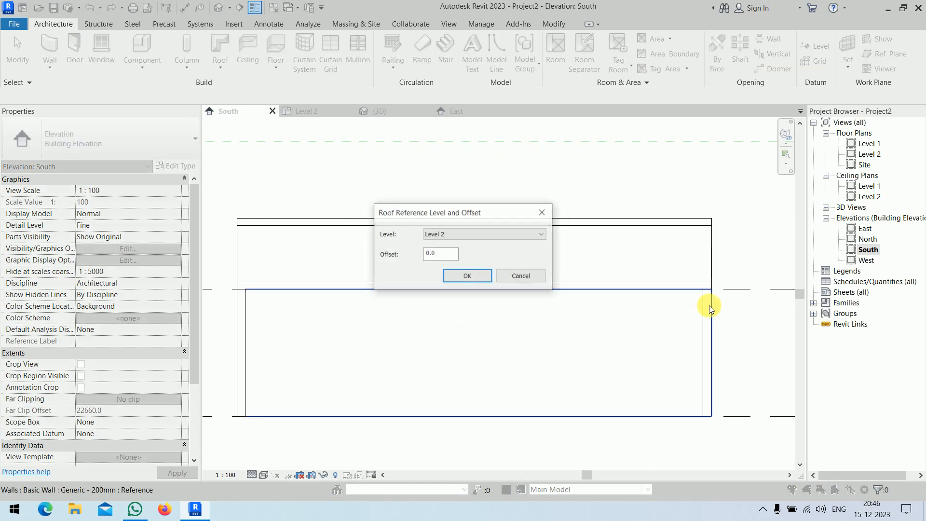
left_click(467, 276)
Step: Sketch one sloping roof profile line 1200 mm long, rising at about 55°, between the main roof's eave and ridge
scroll(474, 185, "up", 3)
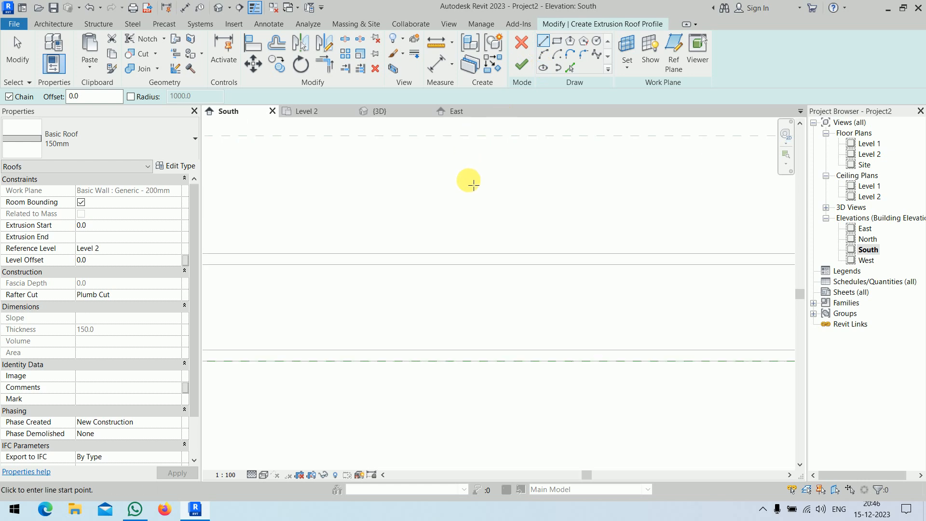
scroll(474, 185, "up", 1)
left_click(416, 359)
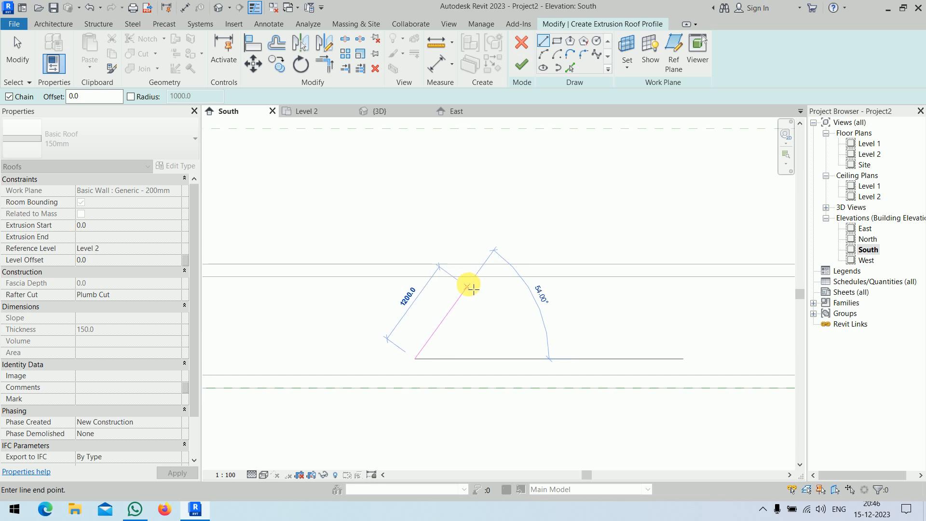
left_click(469, 288)
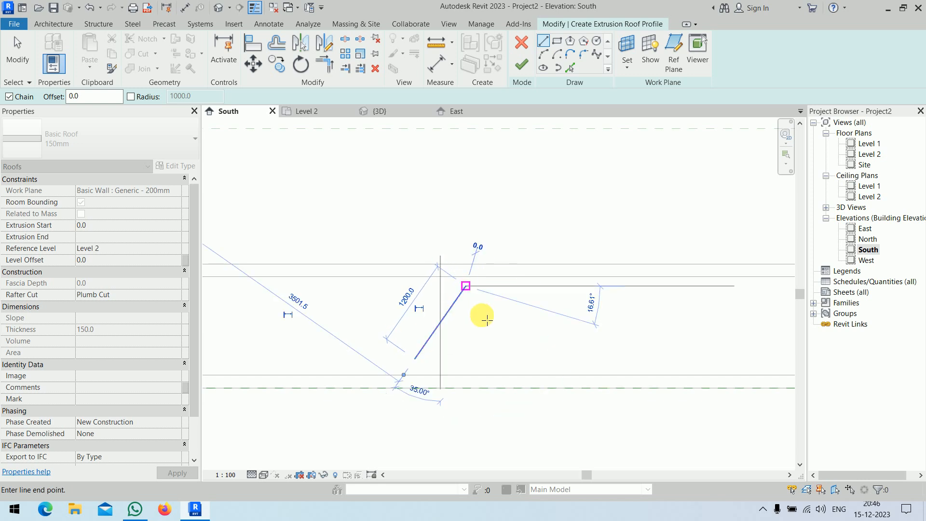
key("Escape")
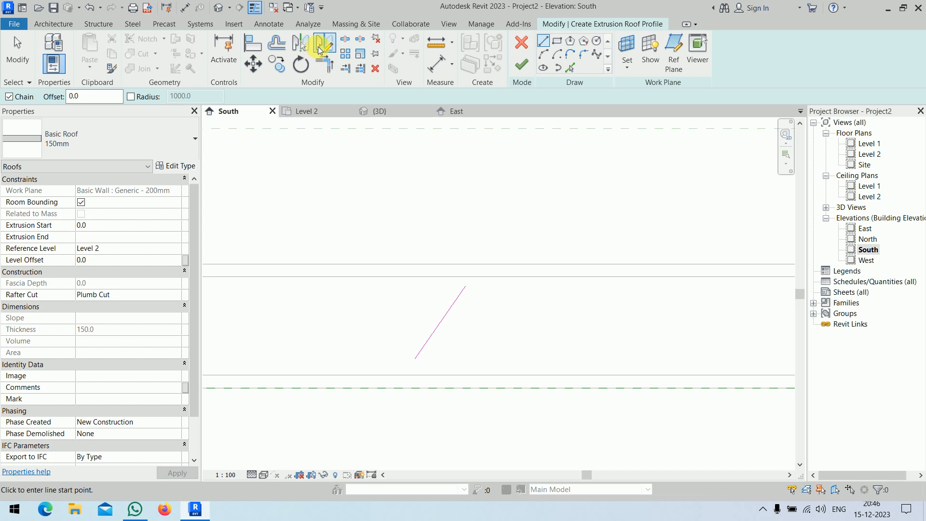
Step: Mirror the sloping line about a vertical axis through its upper end and finish the gabled extrusion roof
left_click(321, 43)
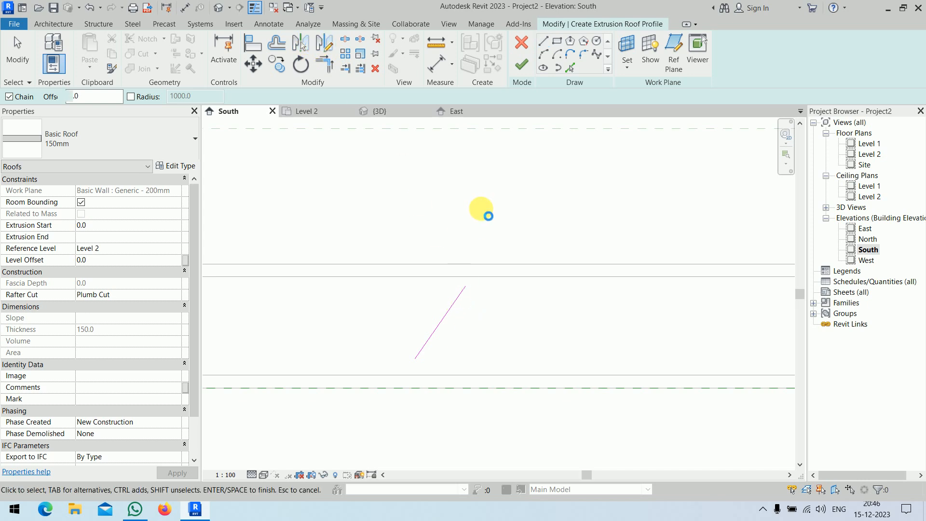
left_click(465, 289)
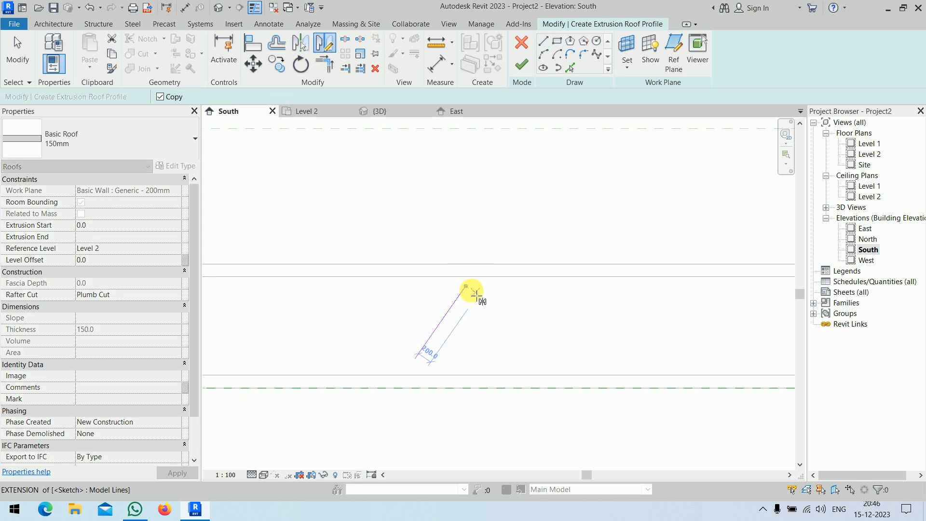
left_click(467, 287)
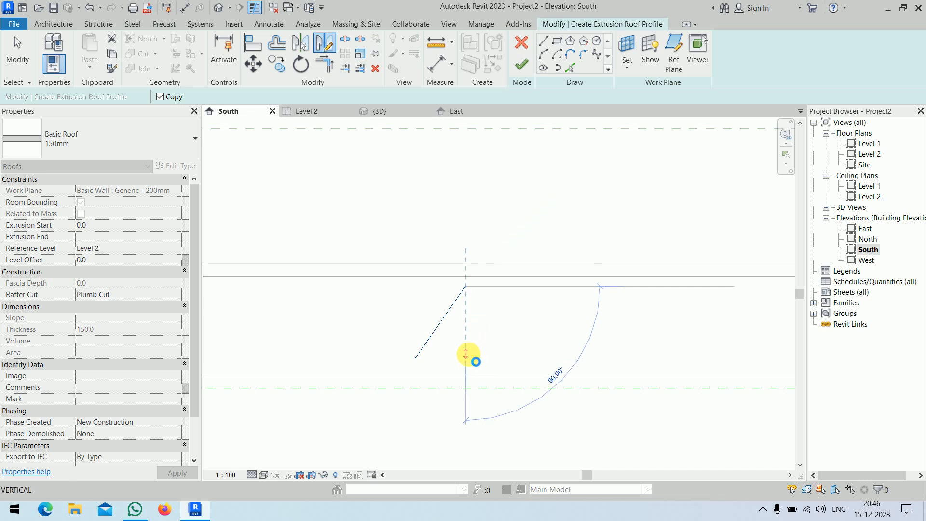
left_click(466, 355)
left_click(508, 213)
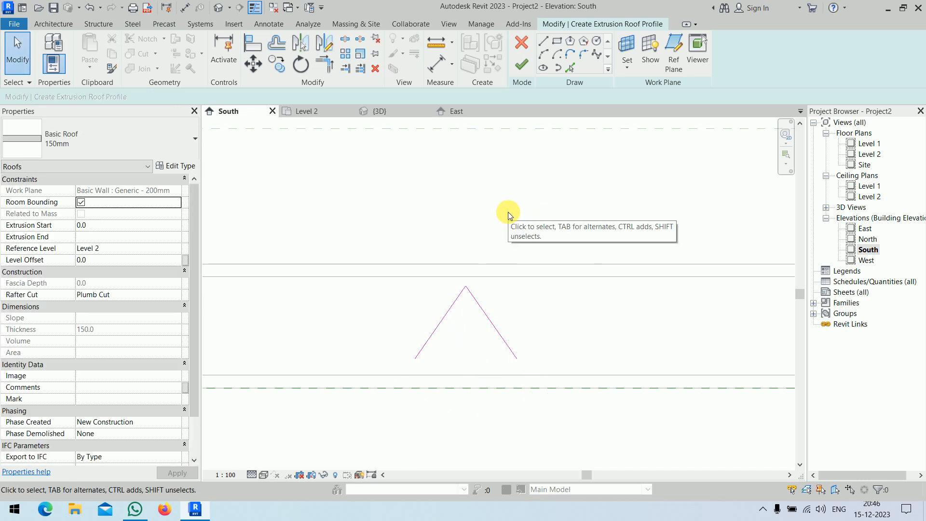
left_click(521, 64)
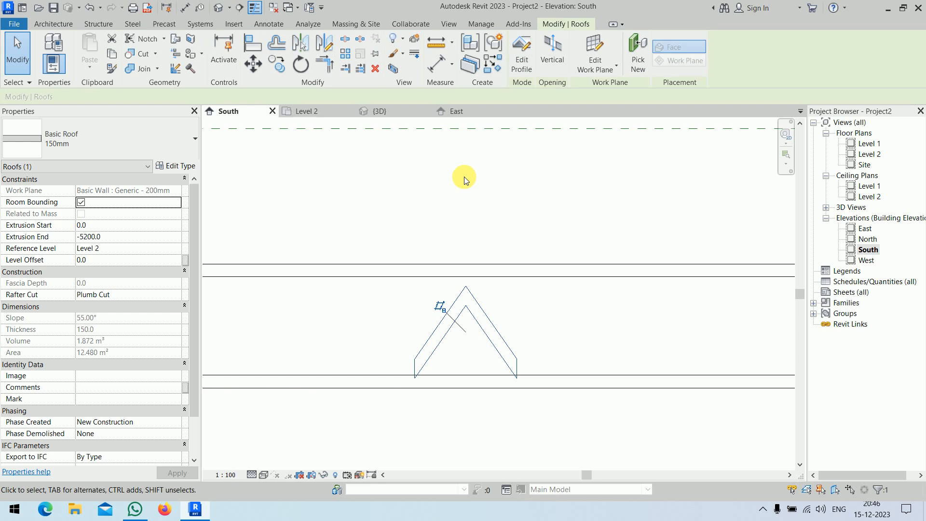
Step: Nudge the small gabled roof slightly upward so its lower ends sit closer to the main roof's eave
scroll(473, 352, "up", 2)
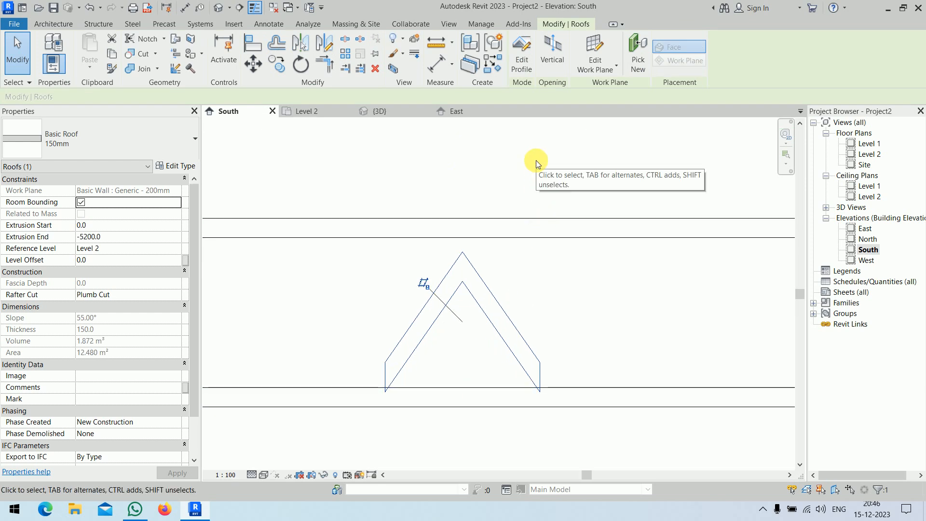
key("Up")
key("Up")
key("Up")
key("Up")
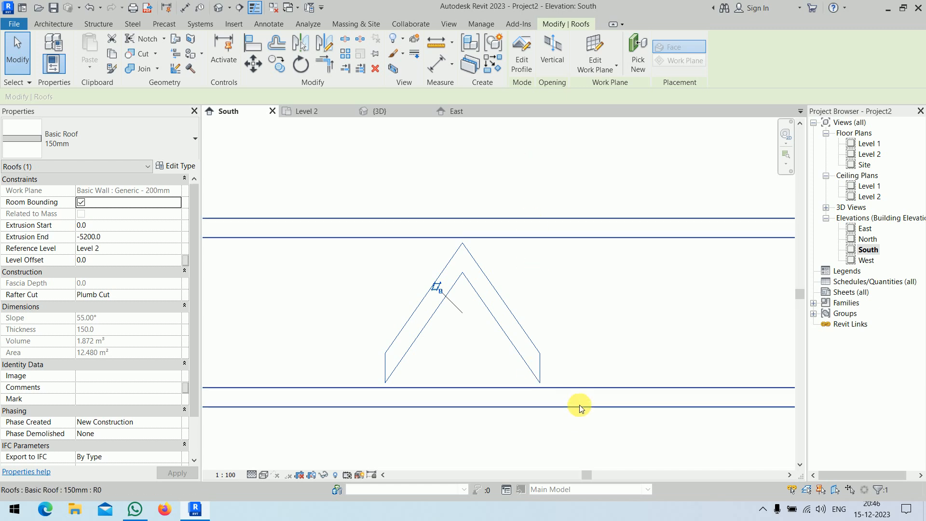
Step: Open the 3D view and examine how the small gabled roof passes through the main roof
left_click(381, 111)
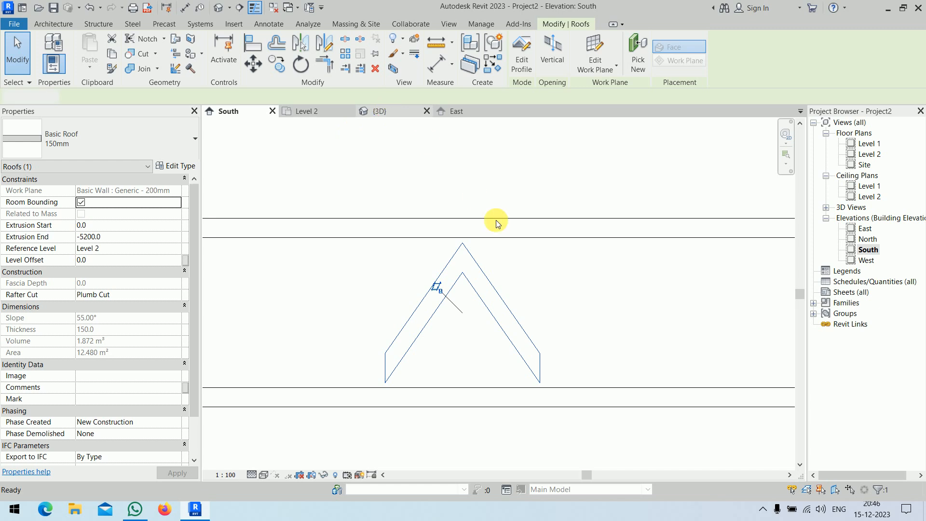
left_click(654, 430)
middle_click_drag(653, 429, 620, 455, "shift")
scroll(600, 232, "up", 5)
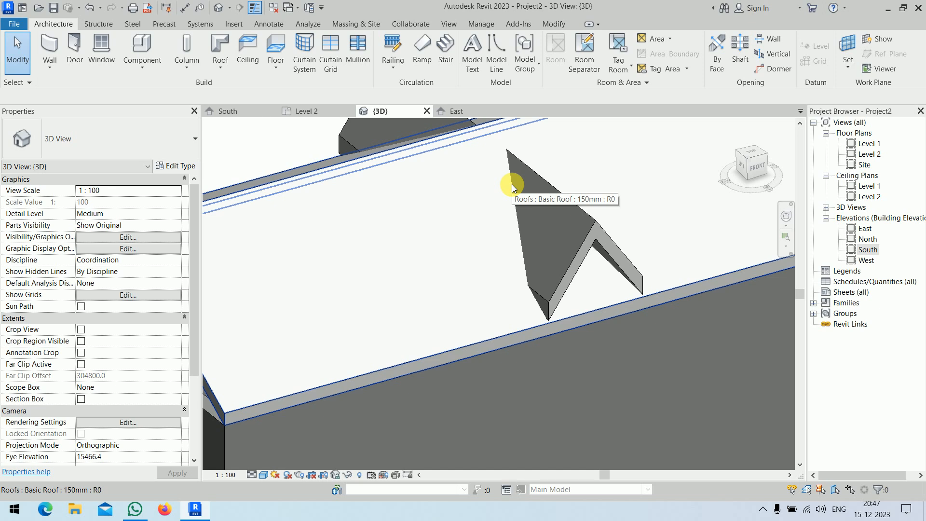
middle_click_drag(512, 185, 591, 333)
scroll(518, 182, "up", 1)
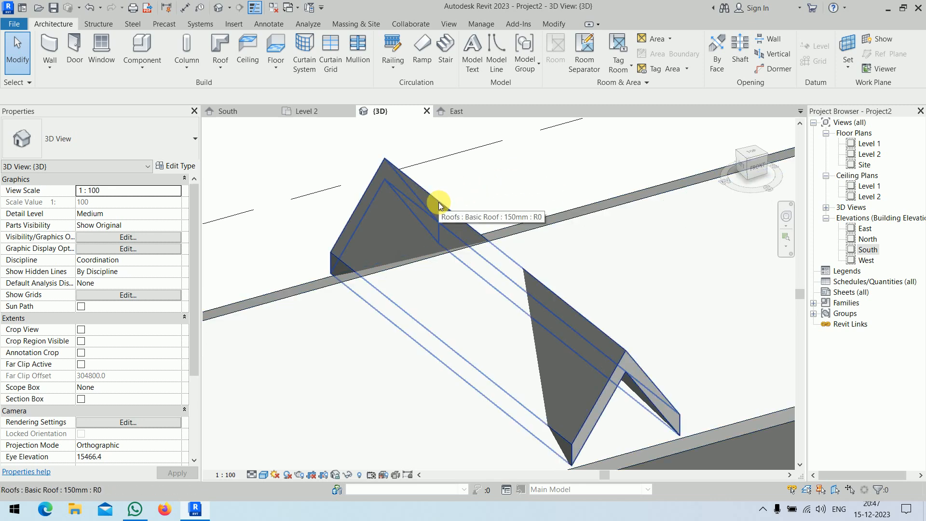
left_click(527, 172)
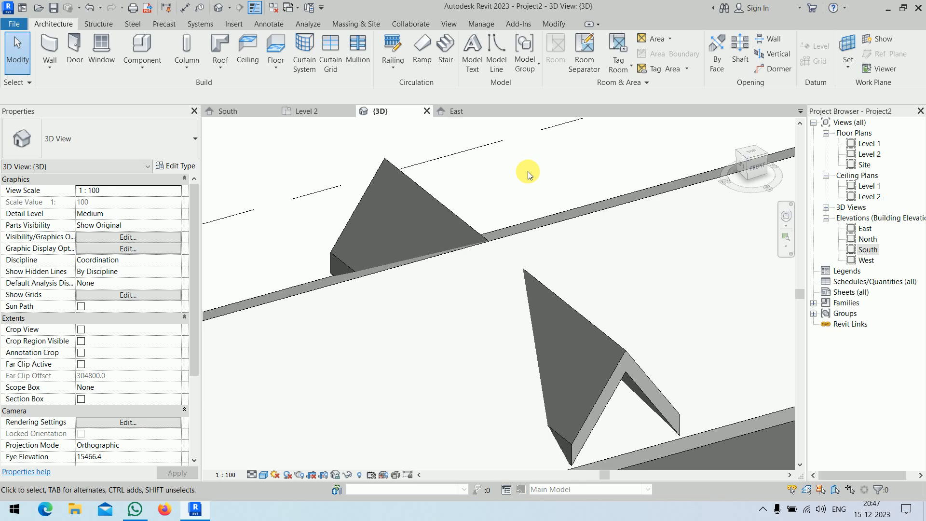
Step: Use Join/Unjoin Roof to join the small gabled roof's rear edge to the main roof's front slope
left_click(559, 25)
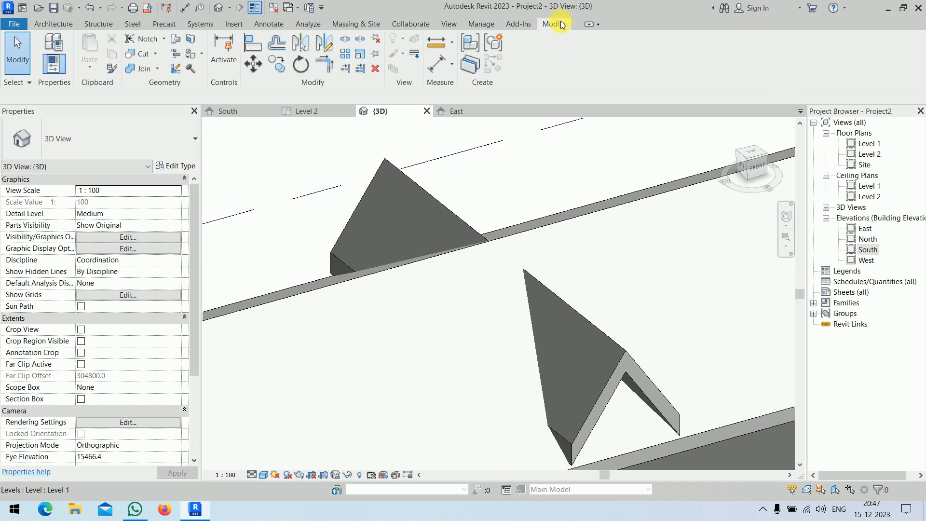
left_click(176, 42)
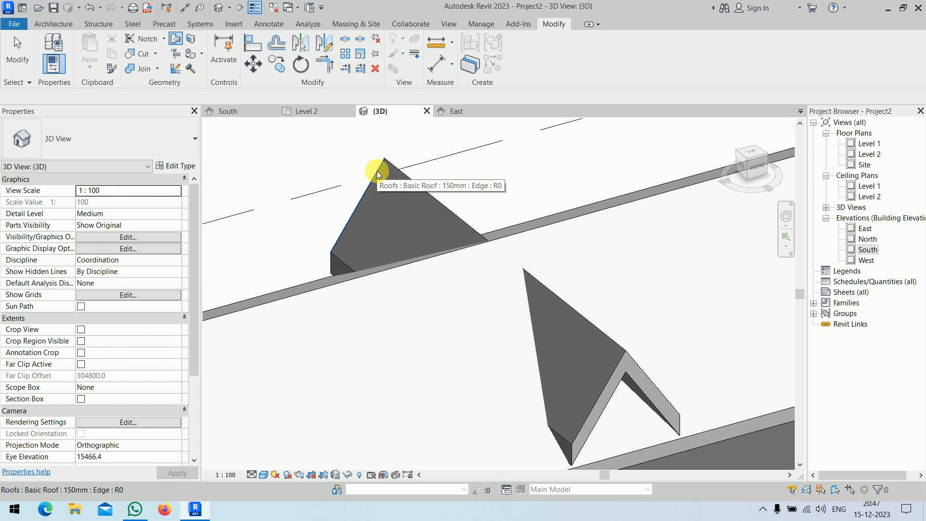
left_click(377, 175)
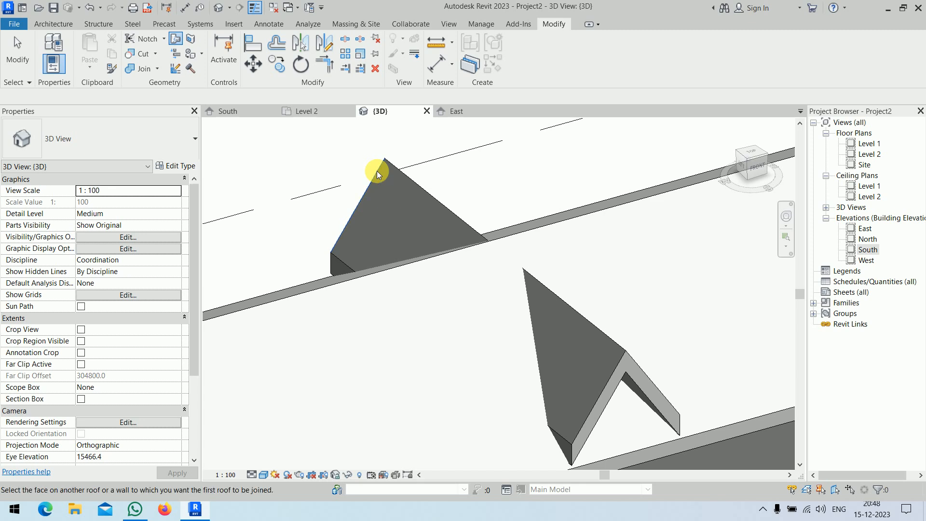
left_click(401, 279)
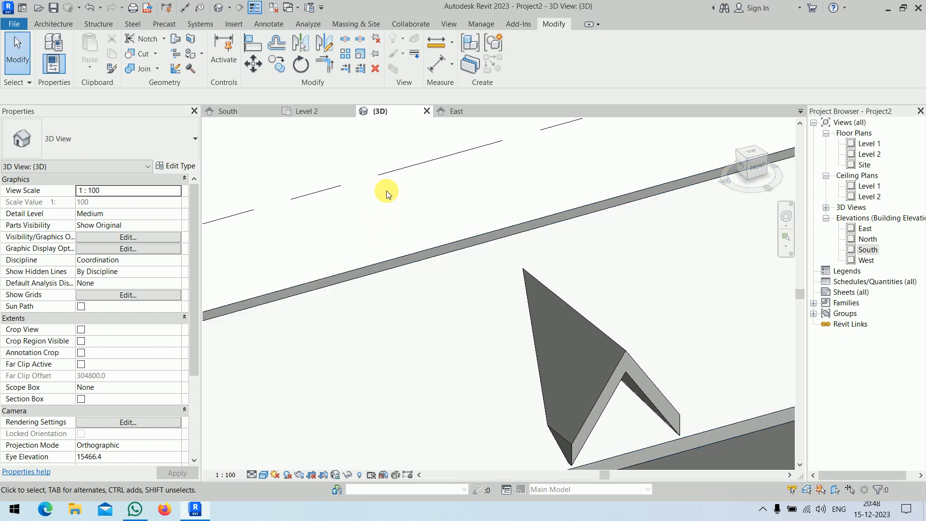
scroll(500, 207, "down", 3)
middle_click_drag(500, 207, 615, 315)
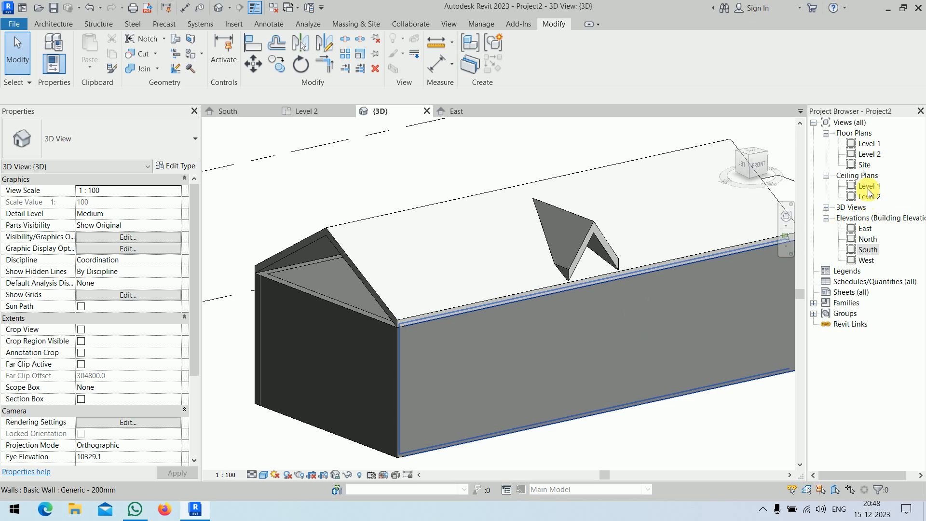
Step: Open the Level 2 floor plan and set its detail level to Fine and visual style to Wireframe
double_click(871, 154)
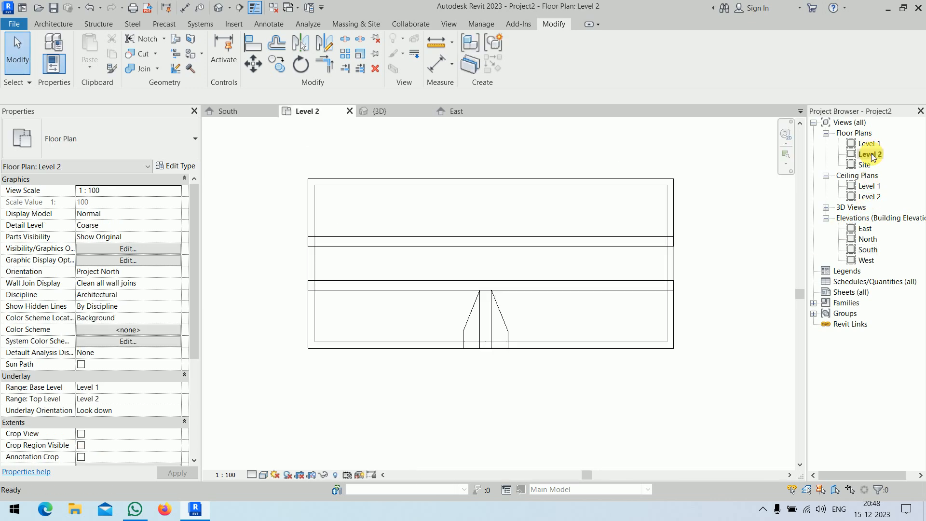
left_click(252, 475)
left_click(269, 463)
left_click(264, 475)
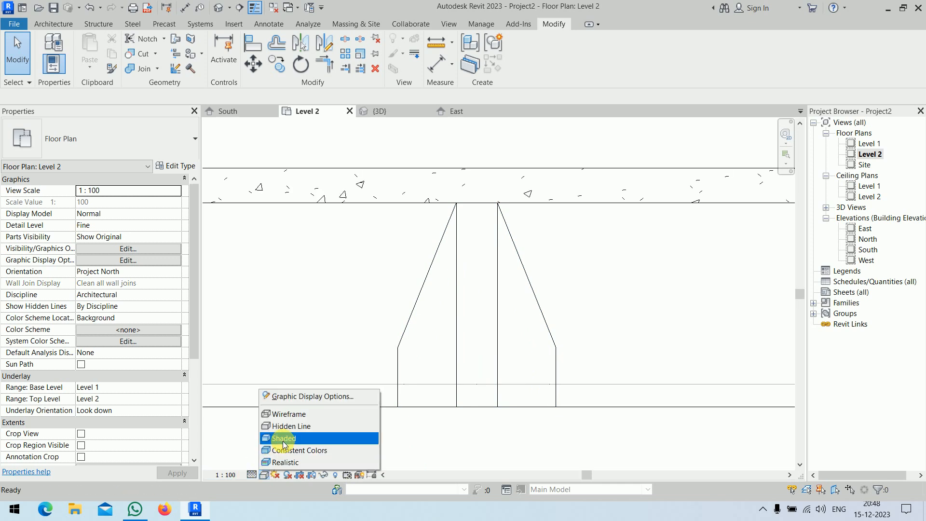
left_click(285, 414)
scroll(517, 432, "up", 2)
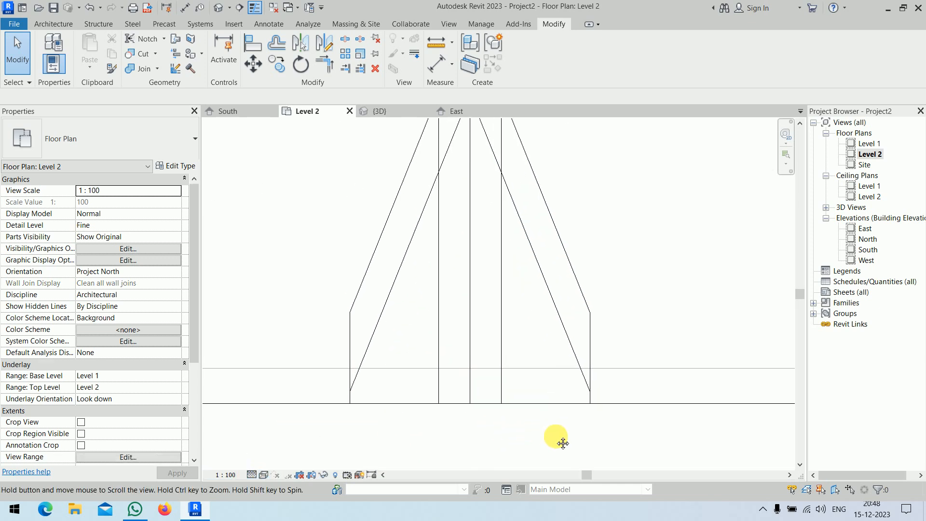
Step: Start a wall and duplicate the Generic - 200mm type under the name 100mm
left_click(67, 24)
left_click(50, 46)
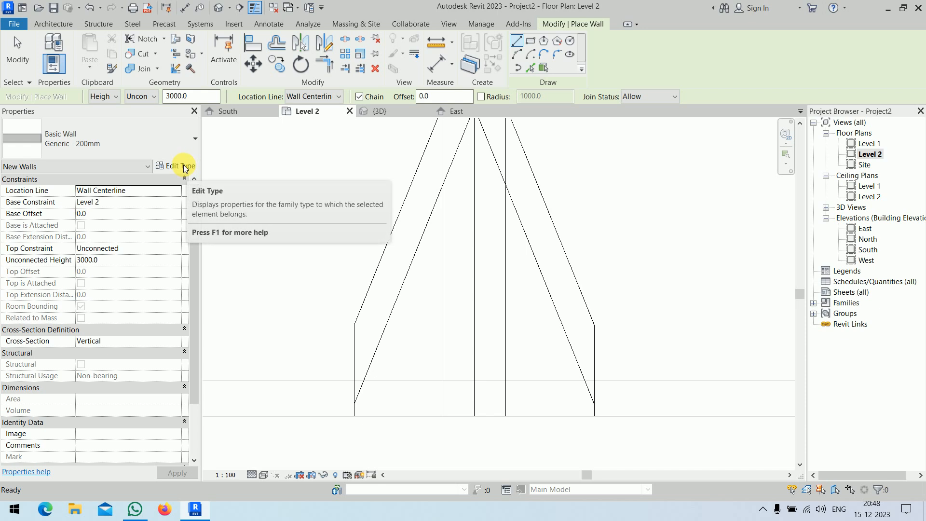
left_click(145, 96)
left_click(145, 96)
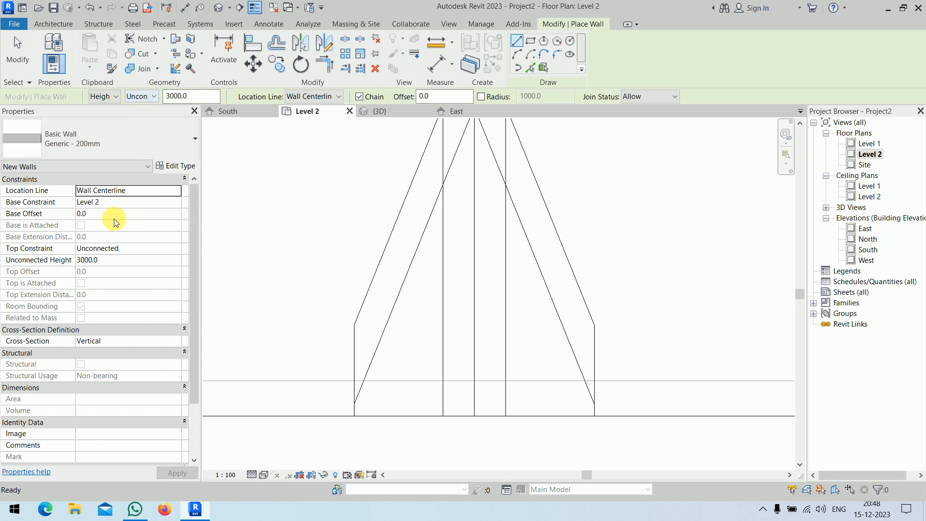
left_click(182, 167)
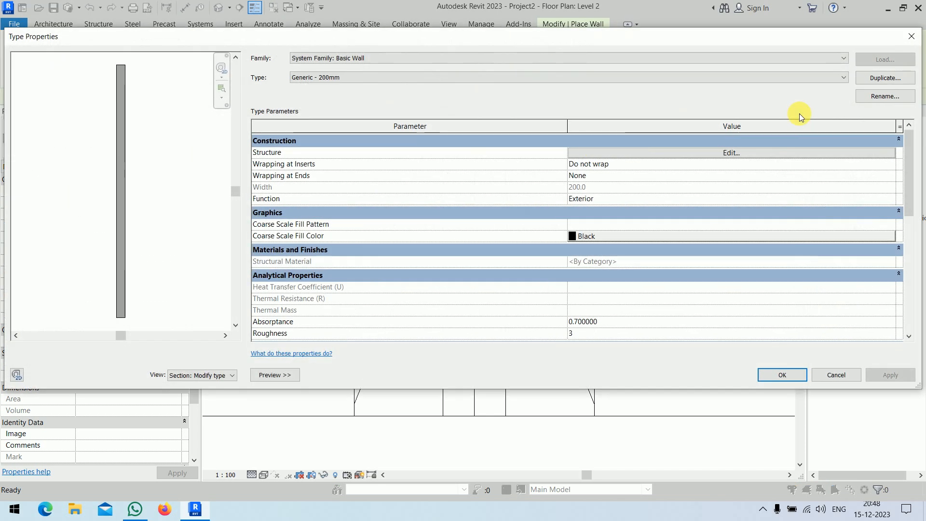
left_click(879, 79)
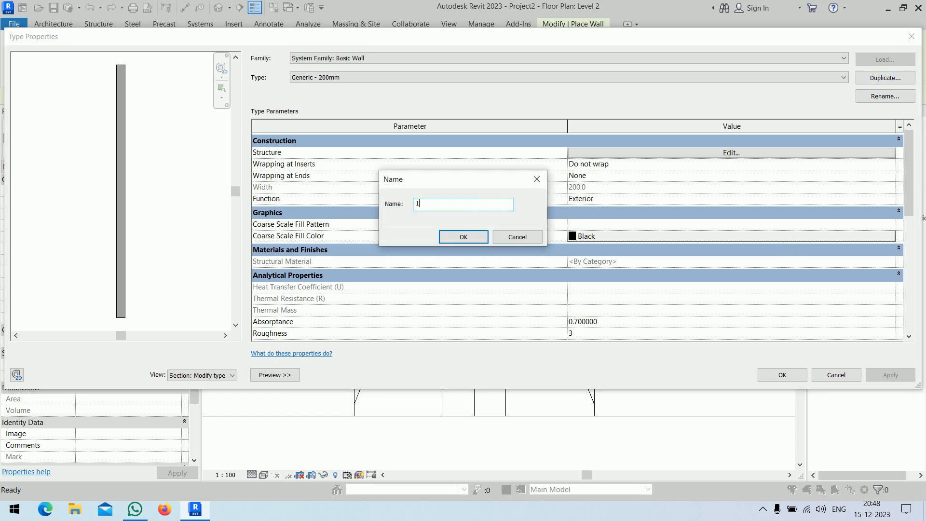
key("Return")
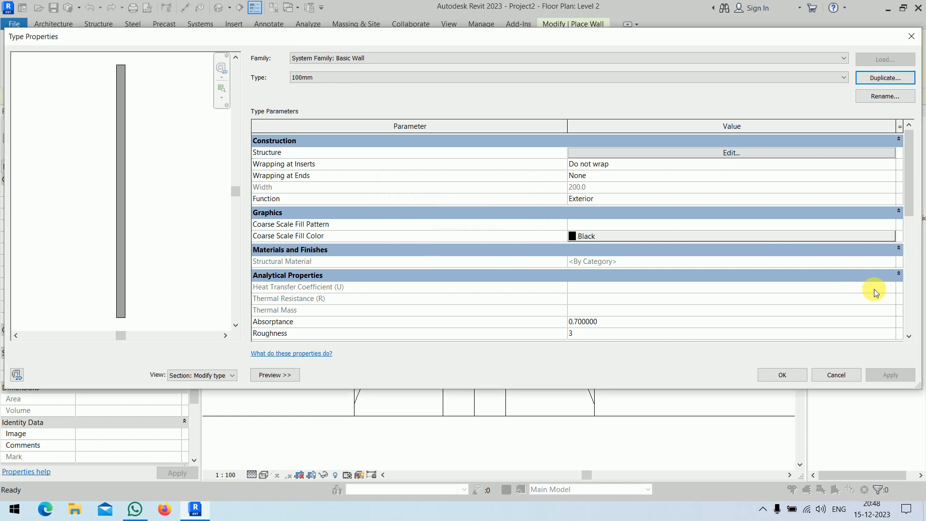
Step: Set the 100mm wall type's structure layer thickness to 100 and accept the type changes
left_click(707, 152)
left_click(586, 154)
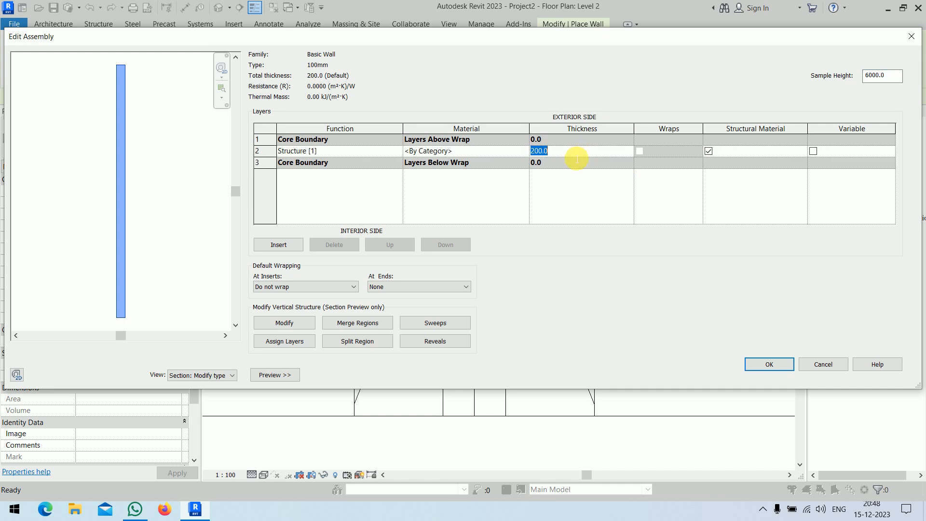
type("100")
key("Tab")
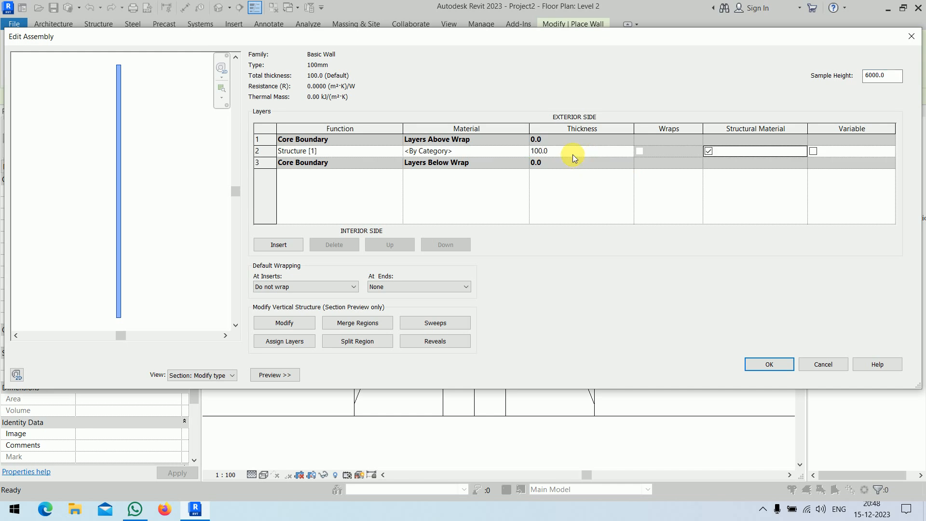
left_click(762, 364)
left_click(783, 375)
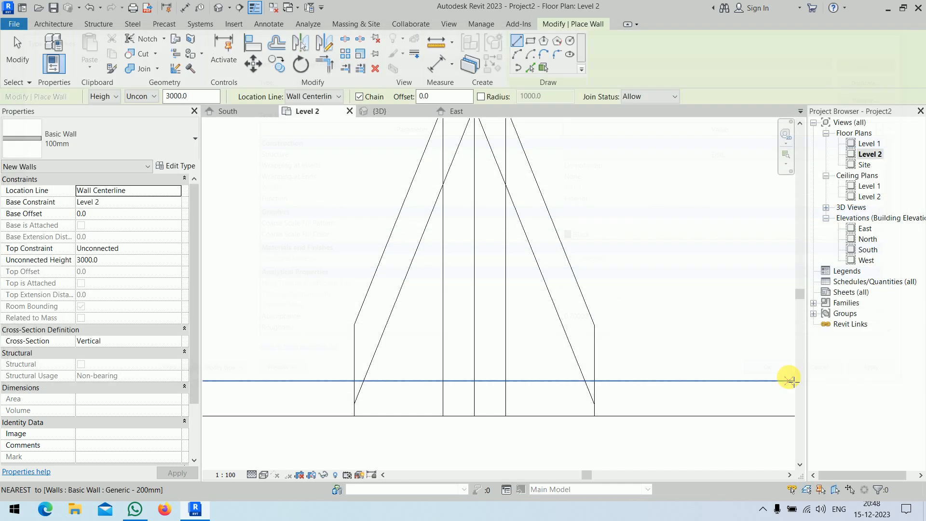
Step: Draw a U-shaped chain of three 100mm walls inside the dormer roof outline, with a left leg about 440 mm and a front about 1100 mm long
left_click(379, 295)
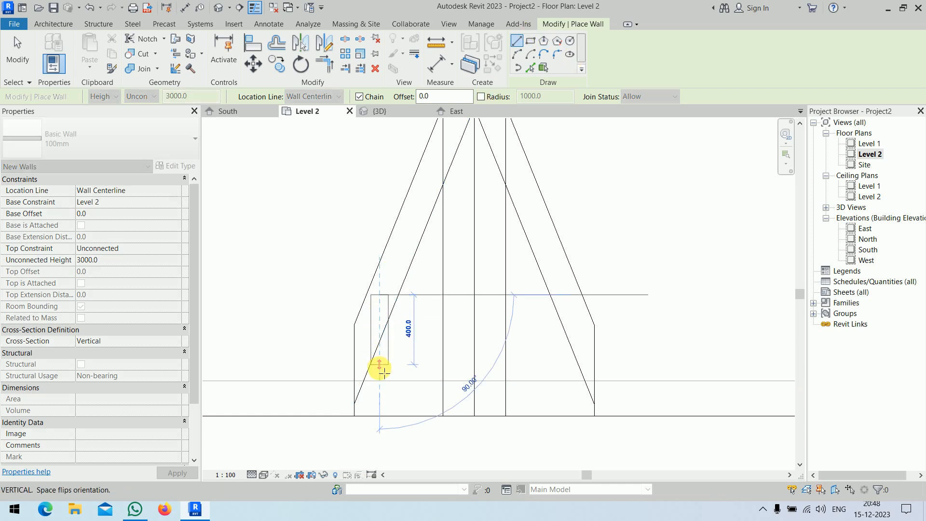
left_click(380, 373)
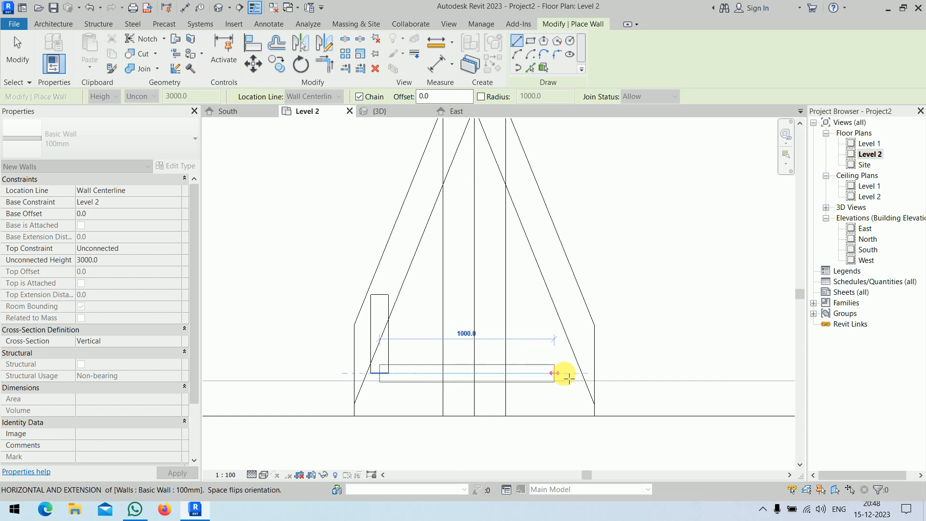
left_click(572, 373)
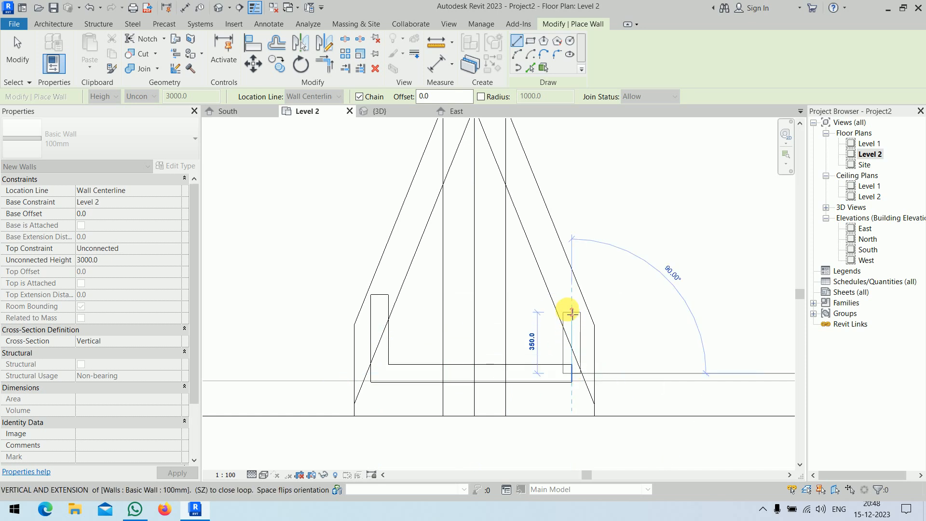
left_click(572, 305)
key("Escape")
key("Escape")
Step: Shorten the left dormer wall to 390 mm so its rear end lines up with the right dormer wall
scroll(478, 374, "up", 2)
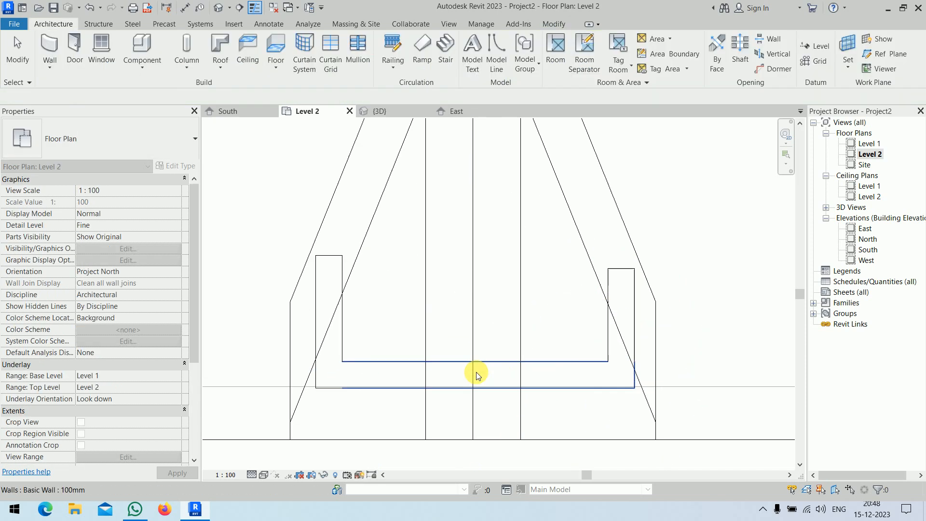
scroll(478, 374, "up", 2)
left_click(475, 356)
scroll(555, 292, "up", 1)
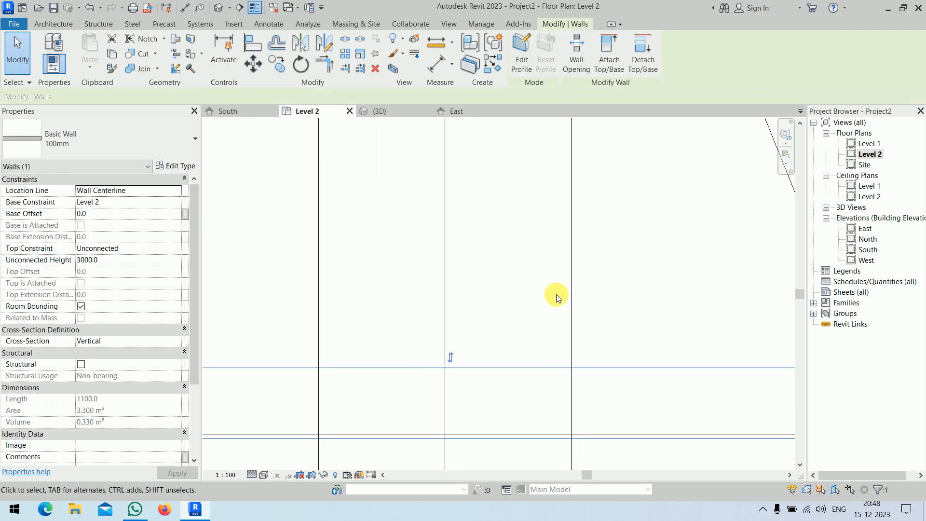
scroll(557, 304, "down", 3)
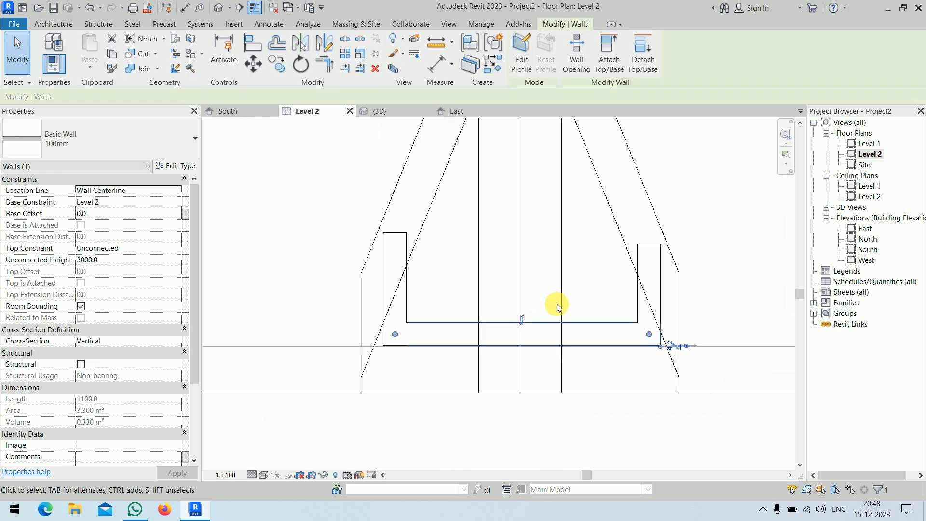
scroll(557, 304, "down", 1)
left_click(392, 277)
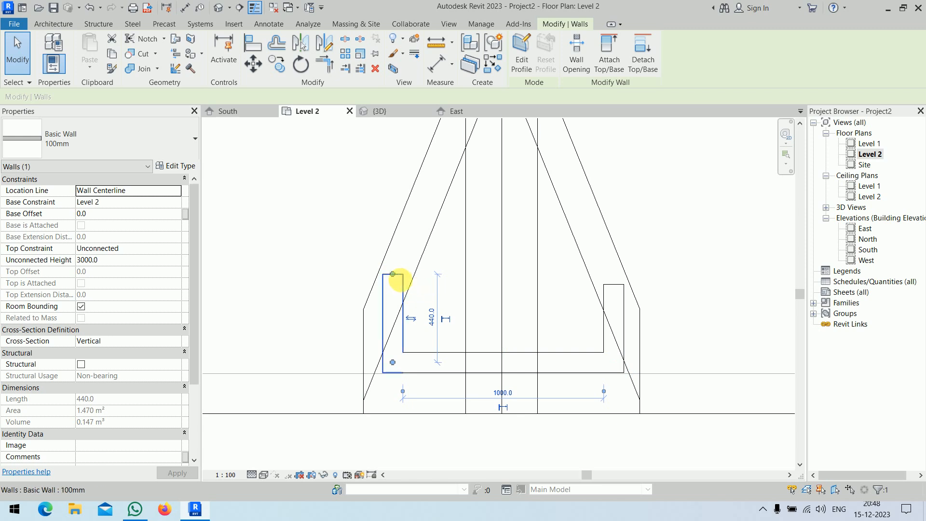
left_click_drag(392, 273, 392, 284)
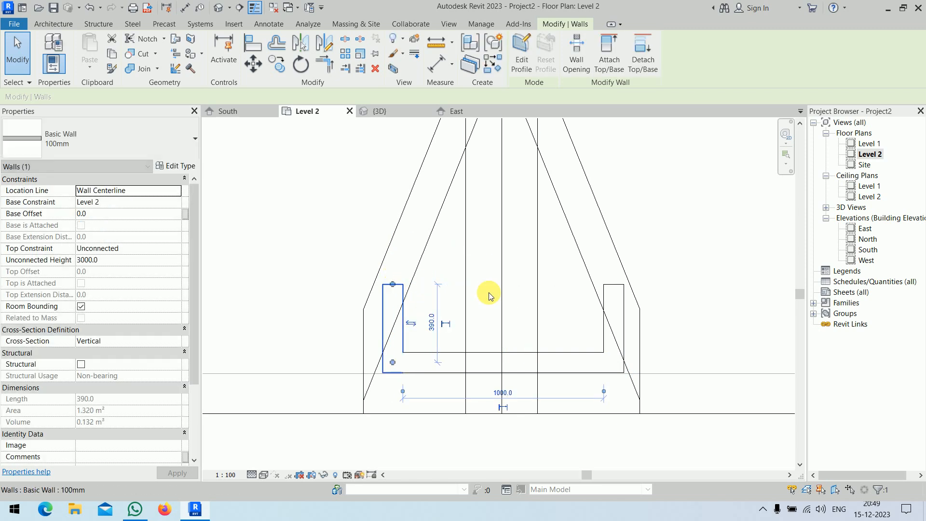
left_click(666, 277)
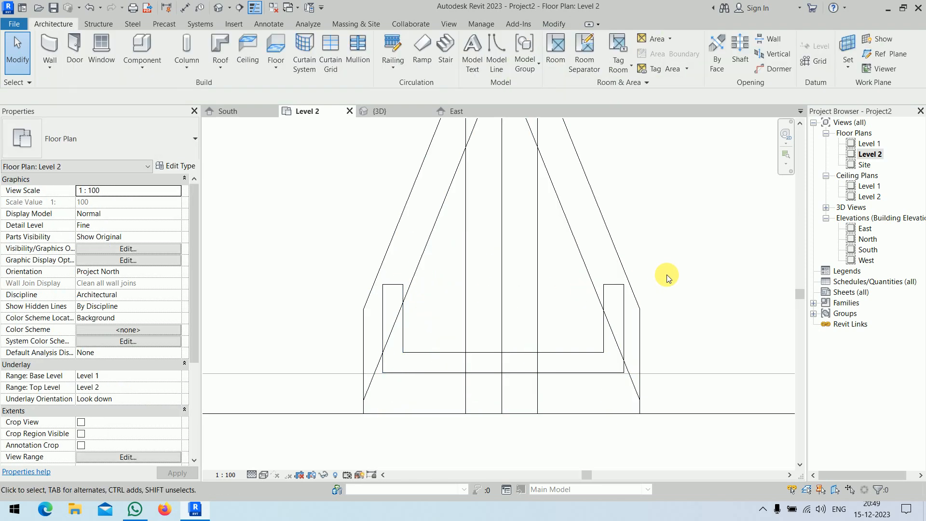
Step: In the 3D view, select the three dormer walls and attach their tops to the small gabled roof
left_click(376, 112)
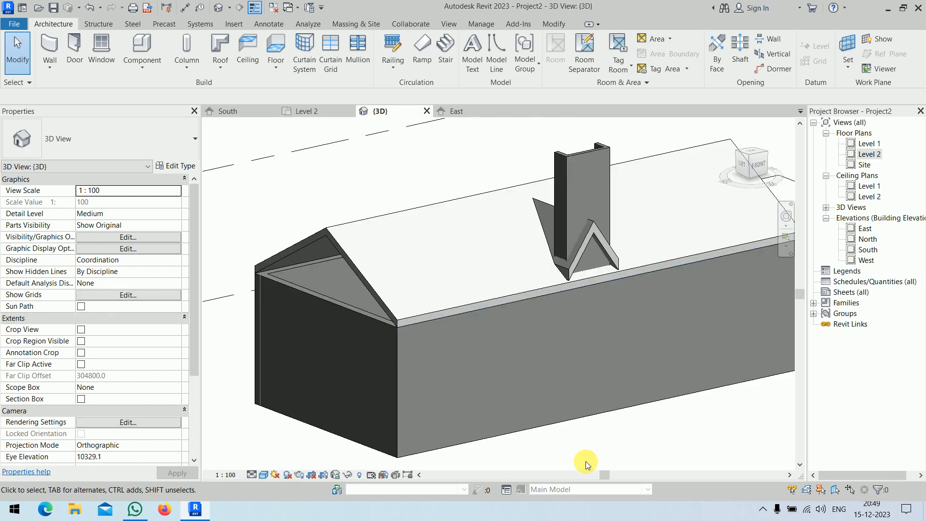
middle_click_drag(432, 407, 569, 368, "shift")
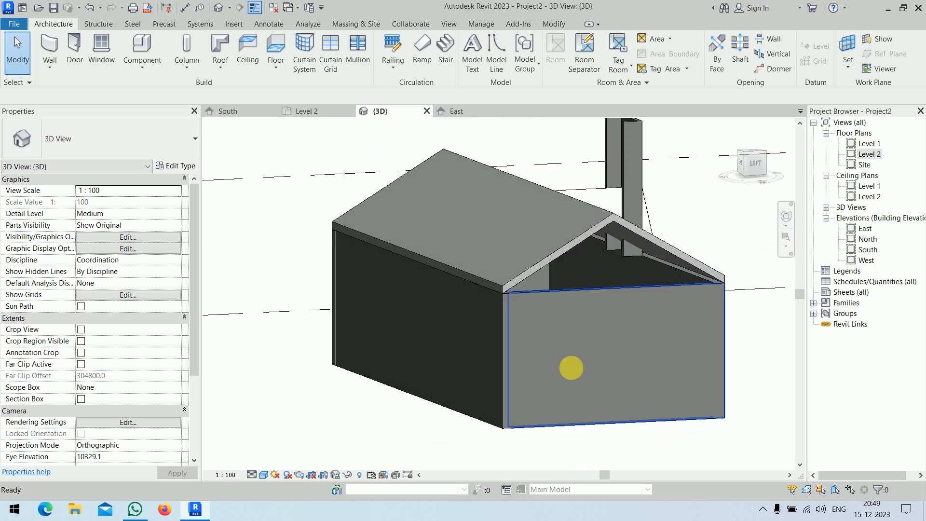
middle_click_drag(658, 252, 562, 320)
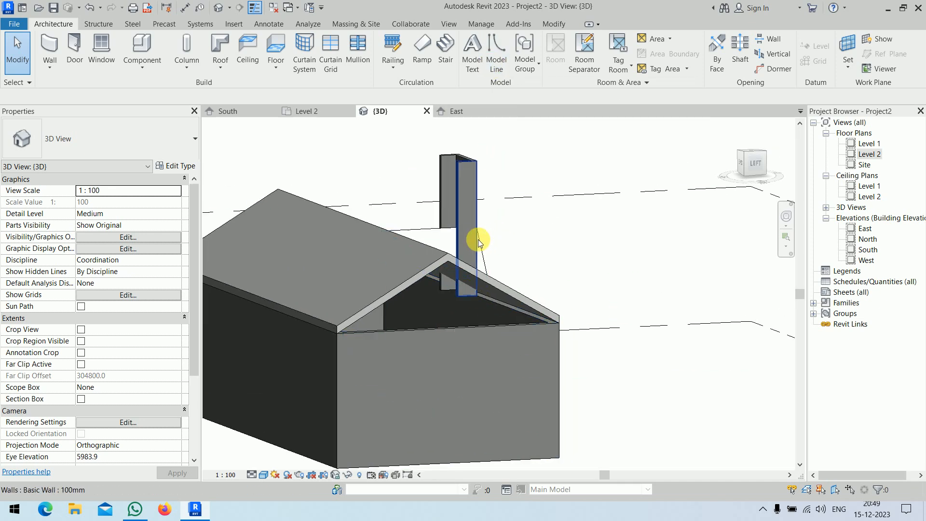
left_click(459, 183)
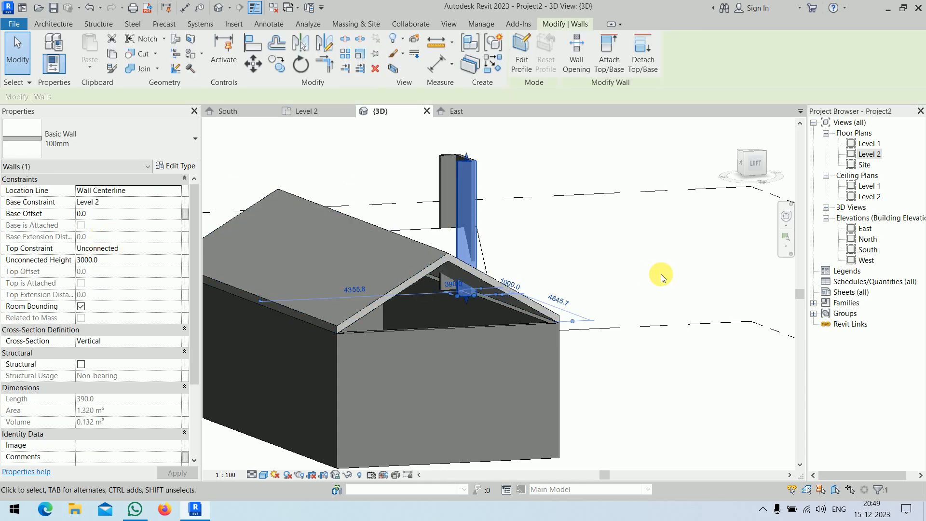
left_click(631, 259)
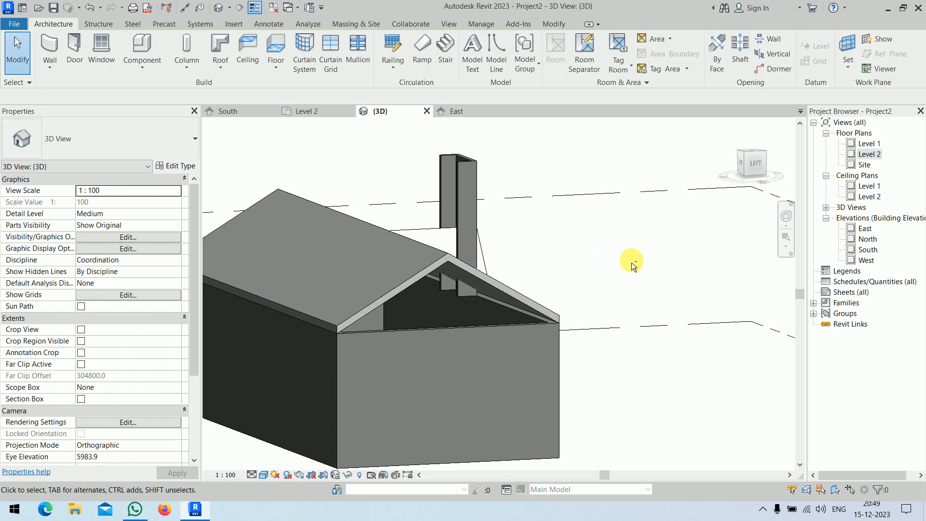
middle_click_drag(631, 259, 506, 227, "shift")
left_click(461, 183)
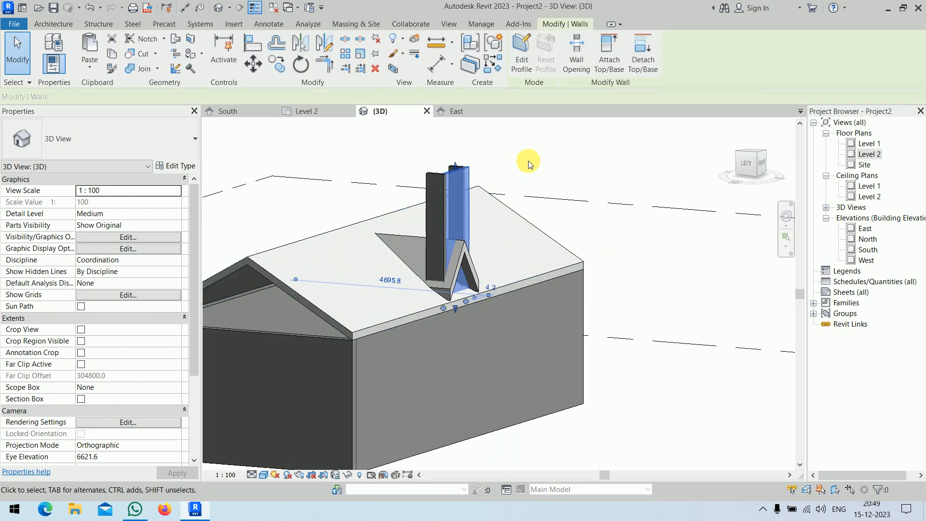
left_click(608, 67)
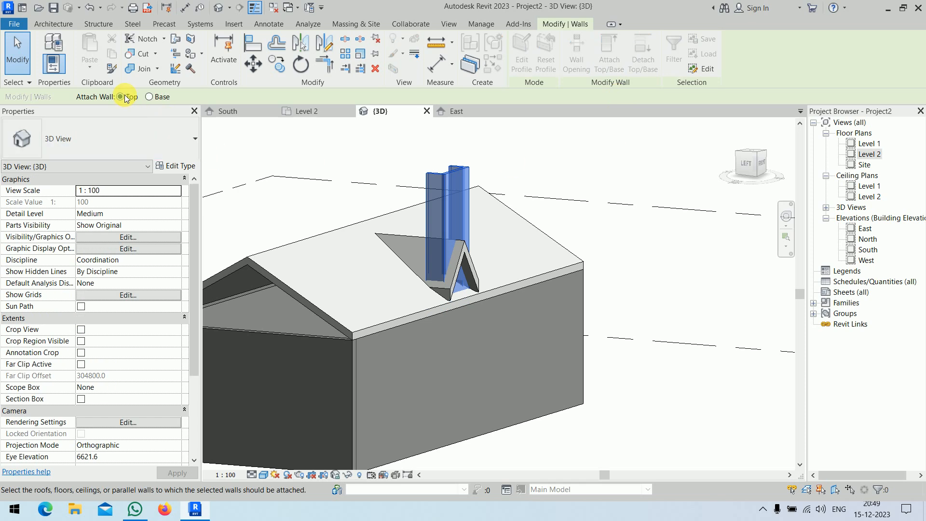
scroll(332, 190, "up", 2)
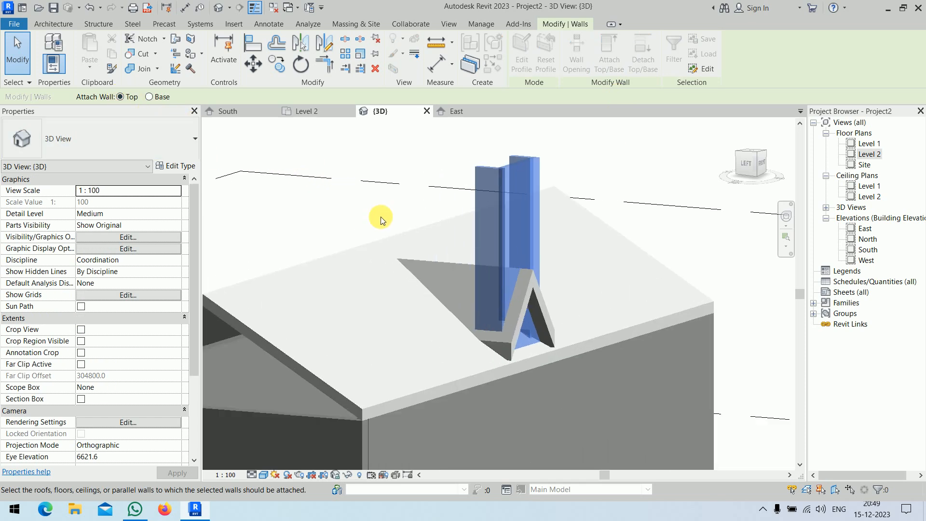
left_click(453, 267)
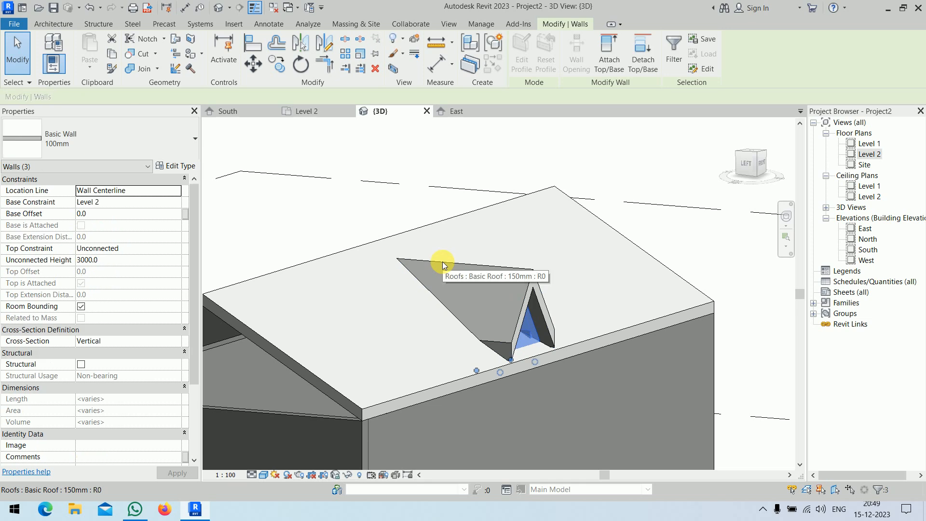
Step: Attach the bases of the three dormer walls to the main roof
left_click(609, 55)
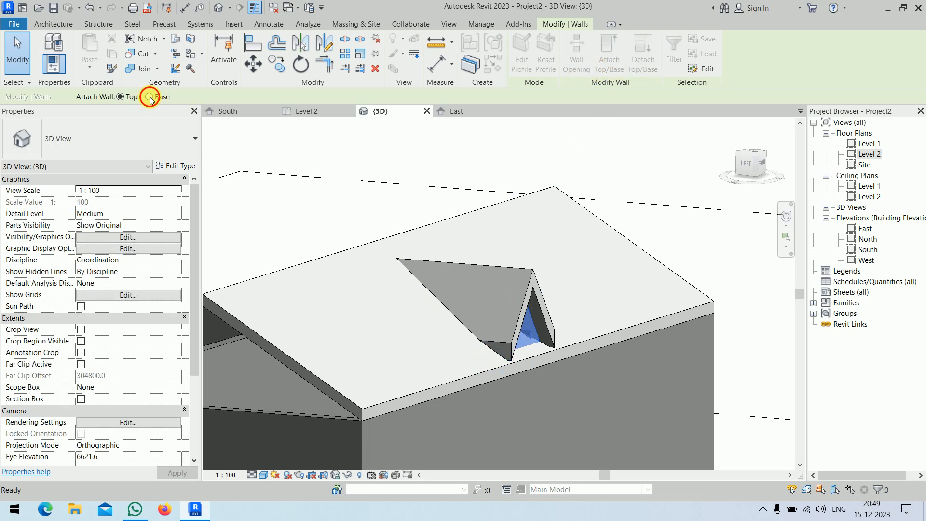
left_click(149, 97)
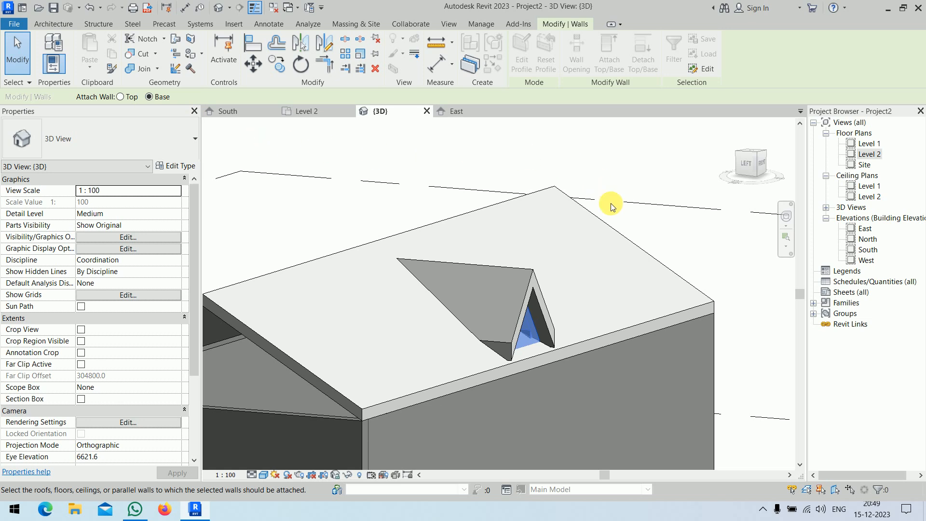
left_click(619, 240)
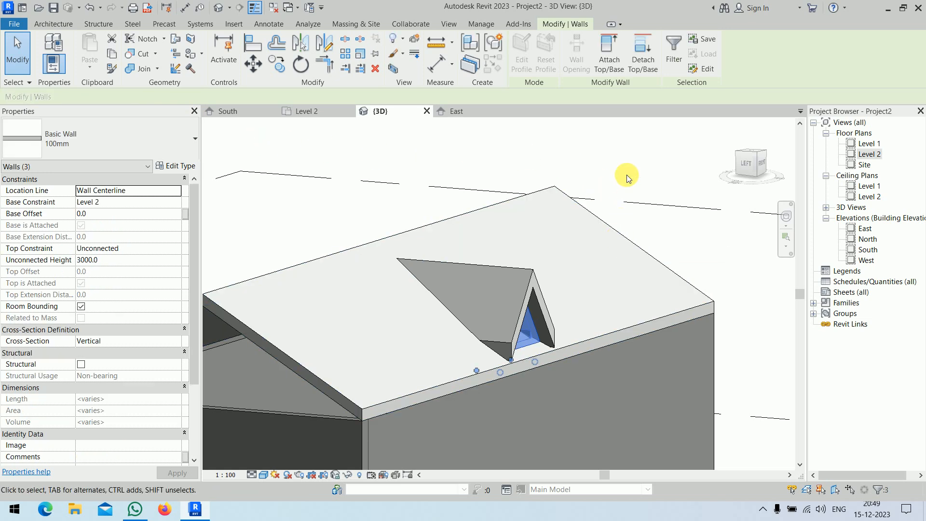
key("Escape")
key("Escape")
Step: Inspect the dormer from several sides and set the 3D view's visual style to Wireframe
scroll(627, 174, "down", 3)
middle_click_drag(461, 355, 412, 305, "shift")
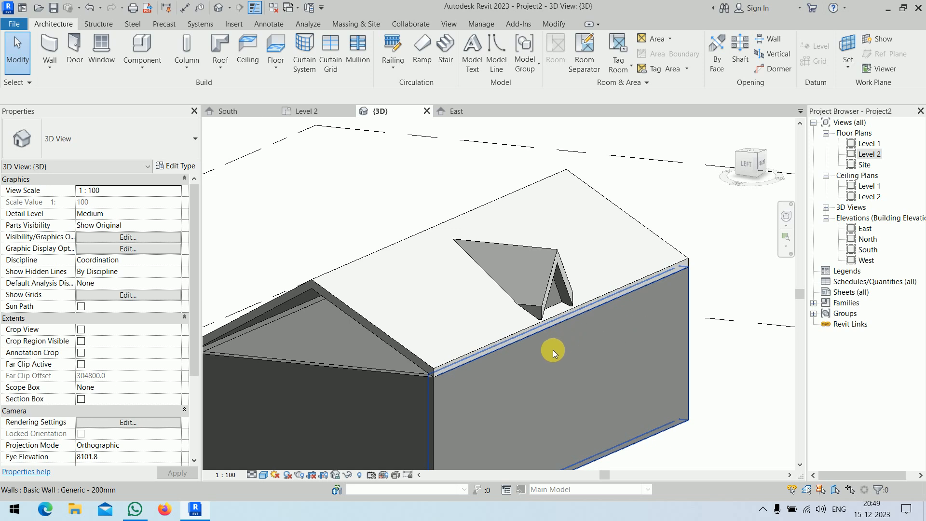
middle_click_drag(554, 347, 531, 368, "shift")
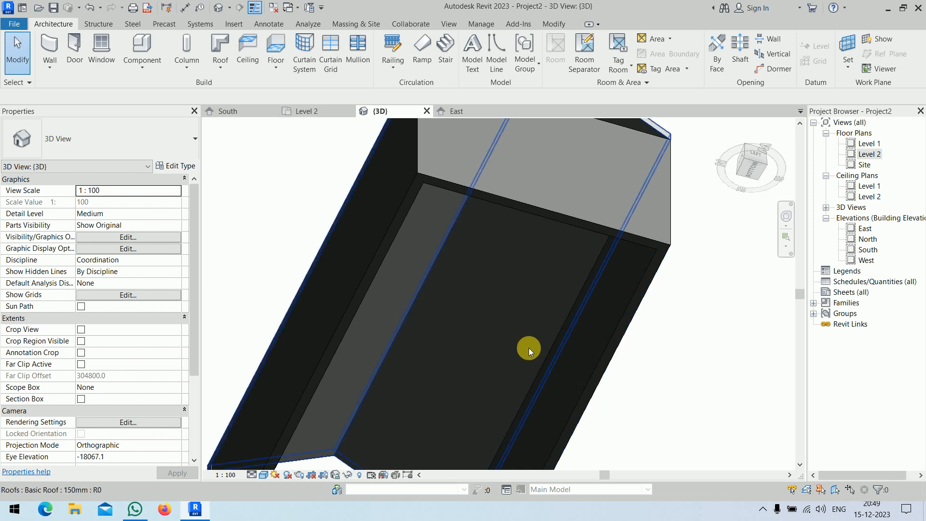
middle_click_drag(531, 337, 427, 499, "shift")
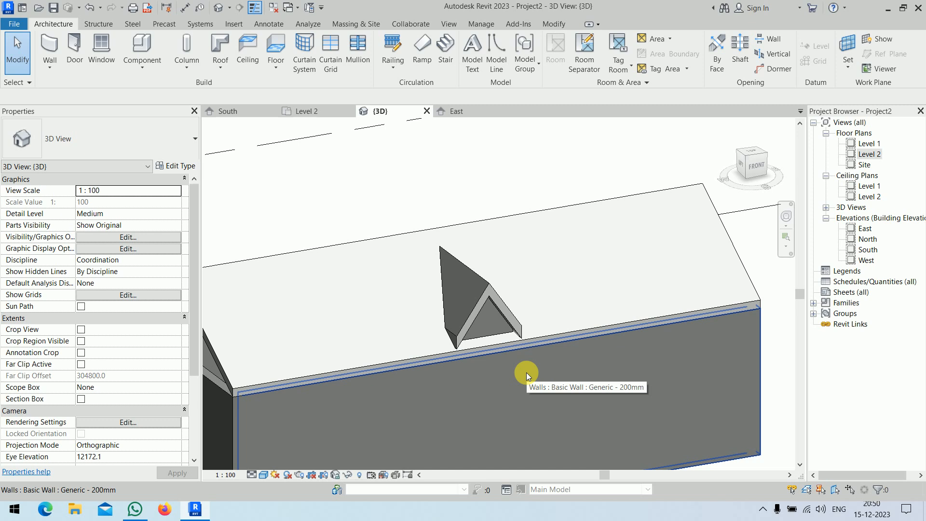
left_click(264, 476)
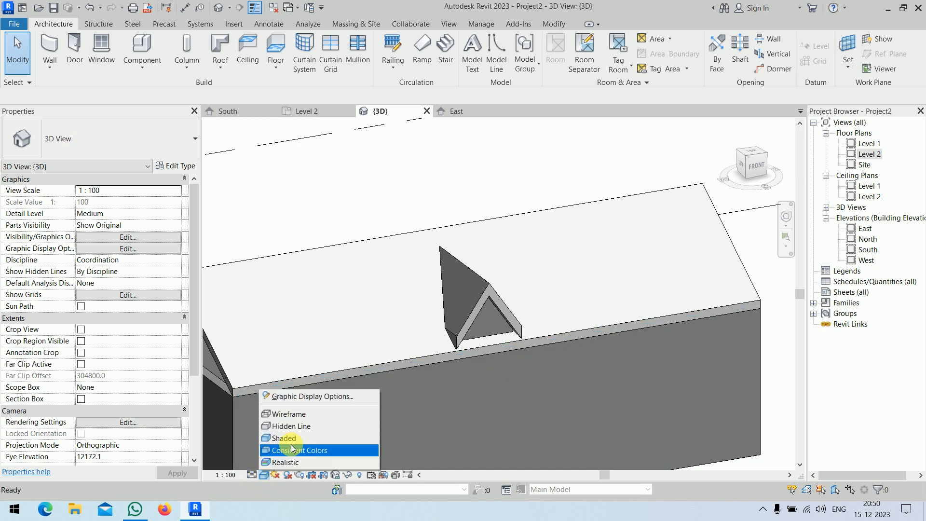
left_click(288, 414)
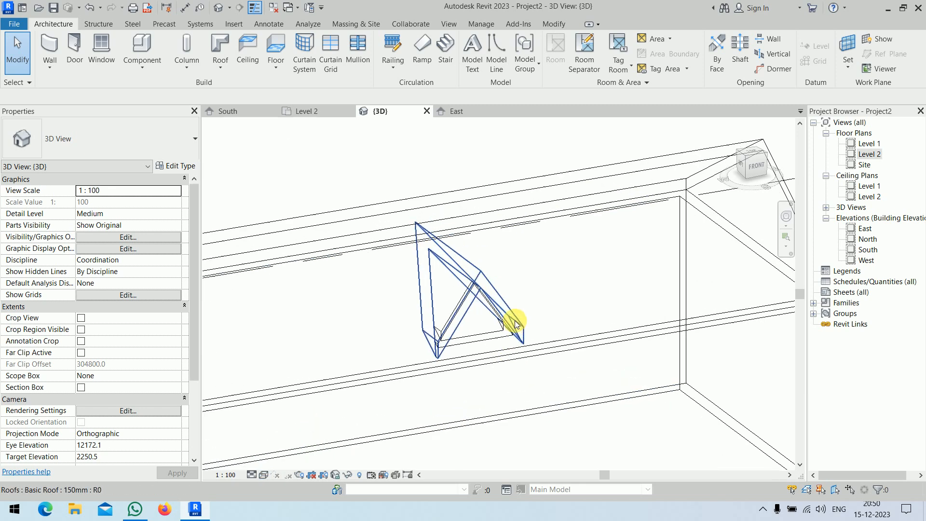
Step: Start a Dormer opening in the main roof and pick both small-roof edges and the three dormer walls' faces as its boundary
middle_click_drag(511, 321, 567, 294, "shift")
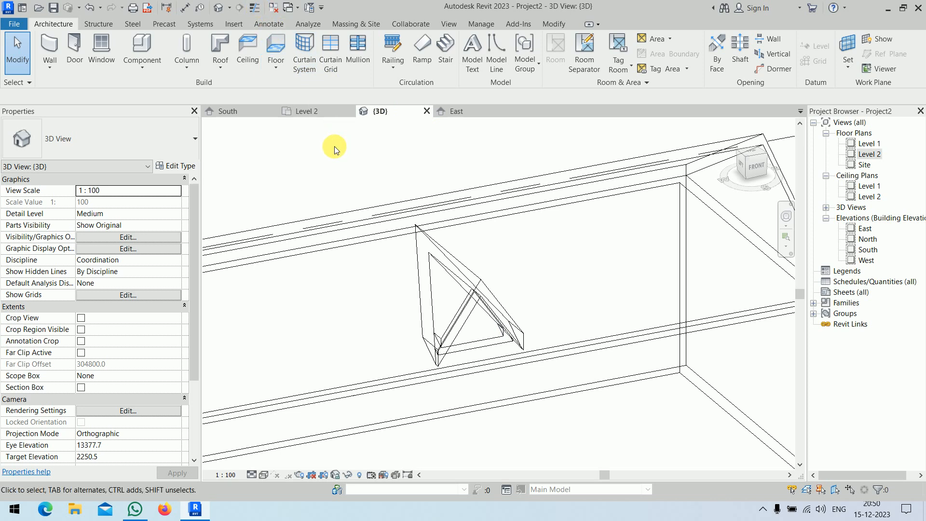
middle_click_drag(394, 160, 344, 179)
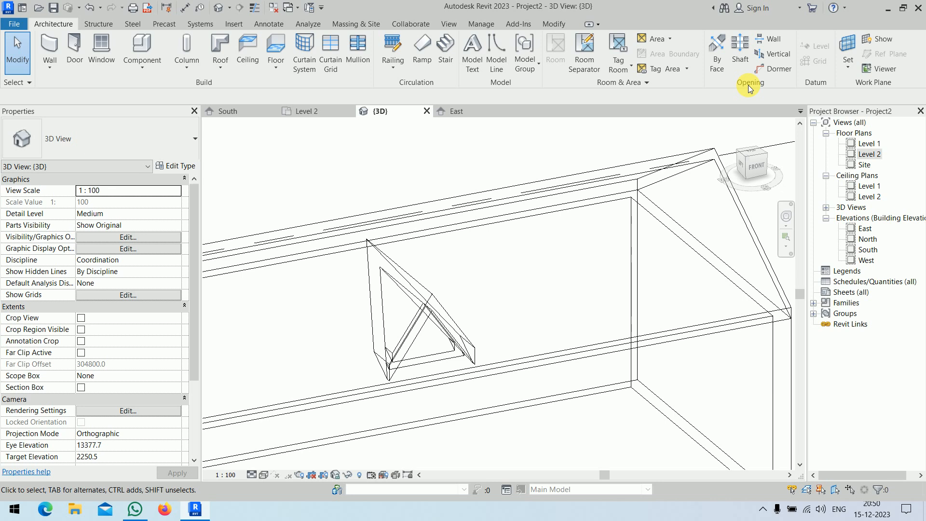
left_click(776, 73)
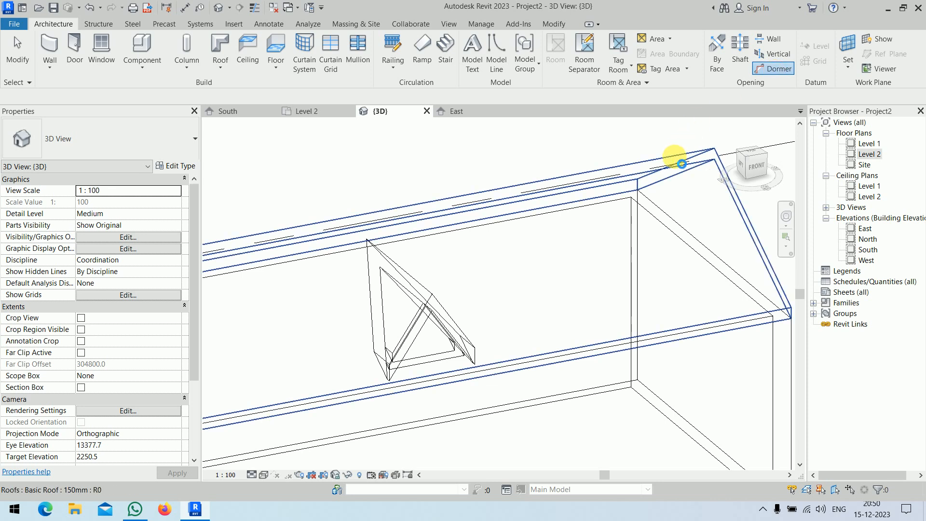
left_click(674, 156)
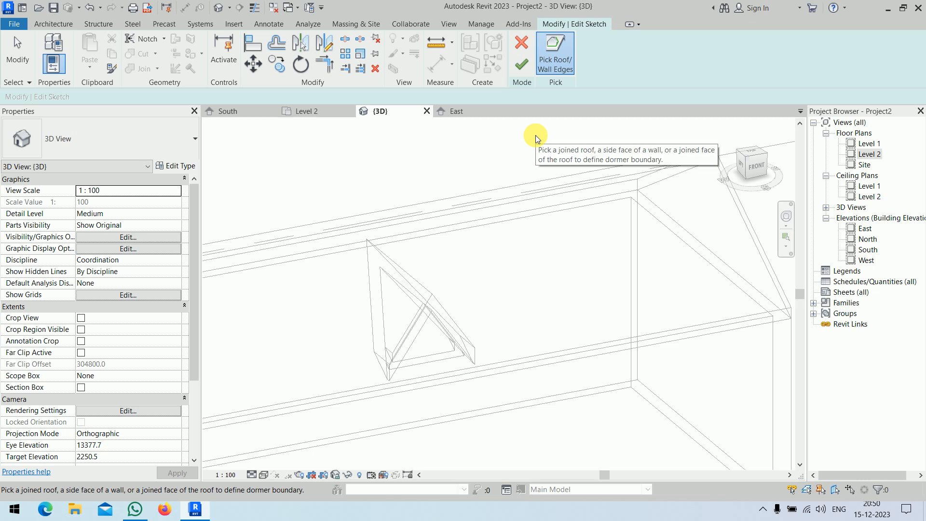
scroll(466, 309, "up", 5)
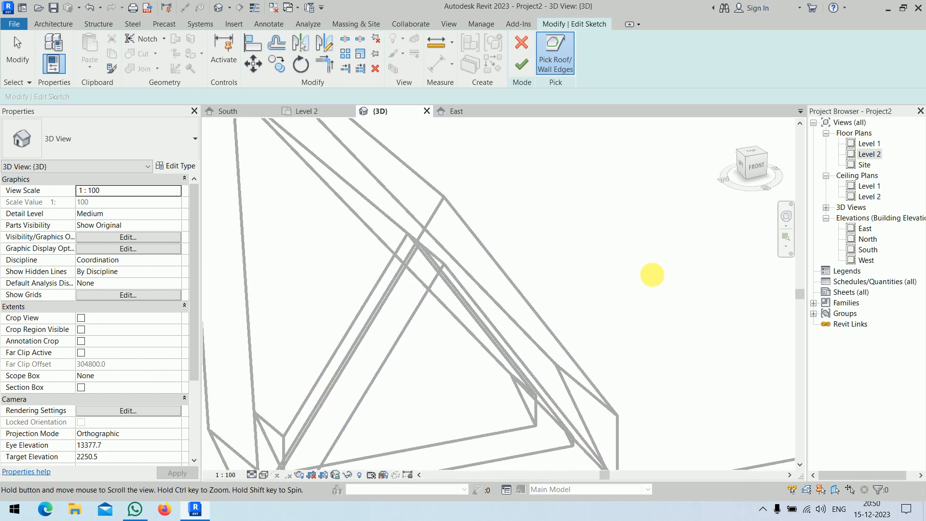
left_click(250, 288)
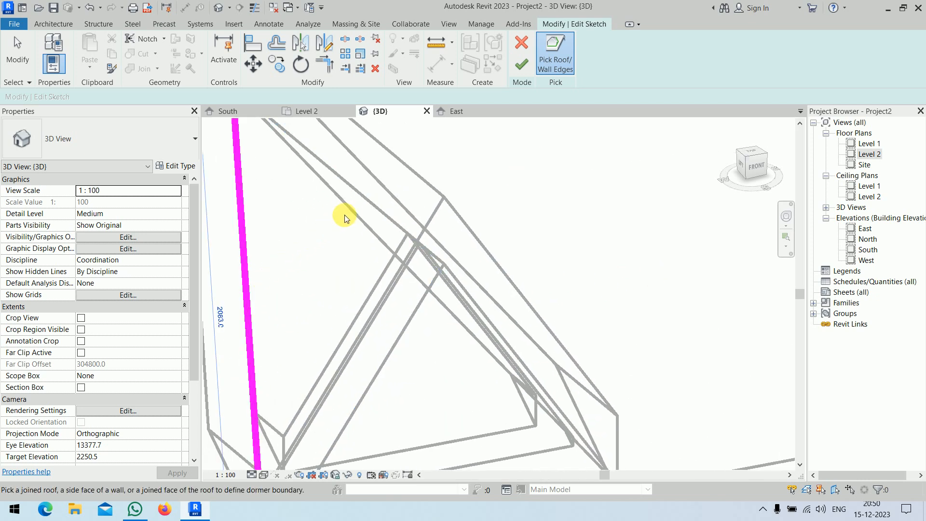
left_click(374, 252)
scroll(513, 420, "up", 3)
left_click(555, 403)
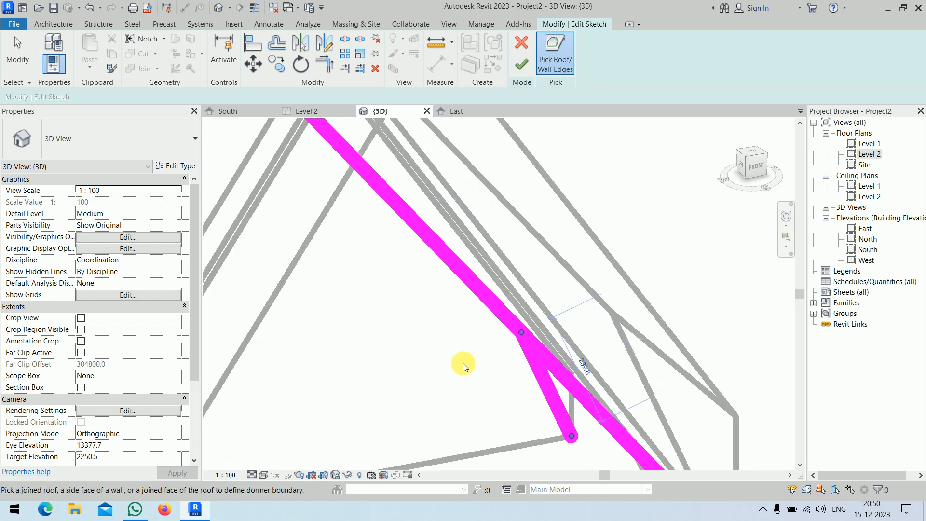
scroll(463, 367, "down", 3)
left_click(563, 342)
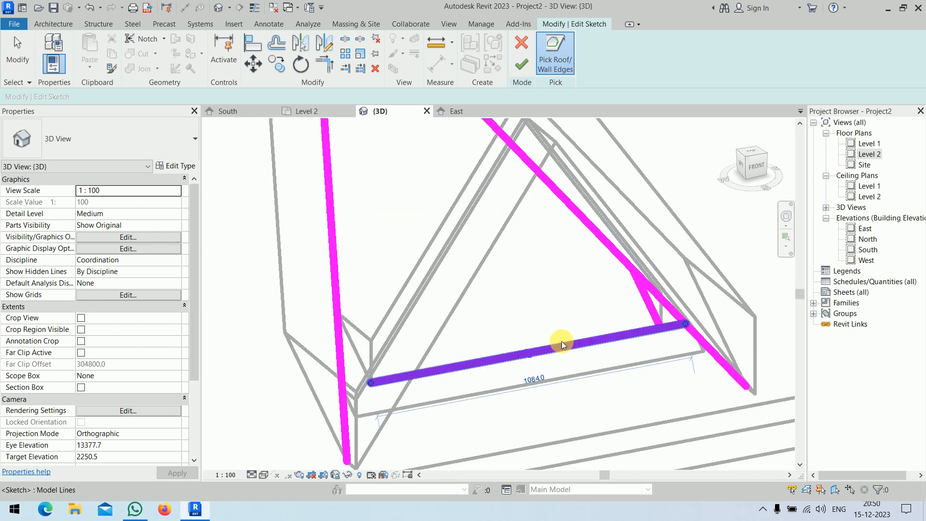
left_click(357, 347)
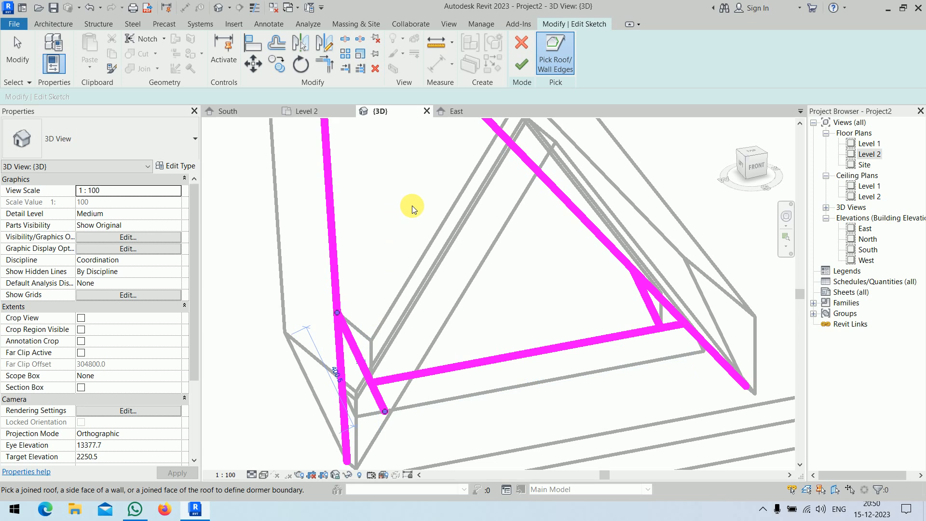
Step: Trim the dormer opening's boundary lines at their corners into one closed loop along the roof edges and inner wall faces
key("t")
key("r")
left_click(332, 210)
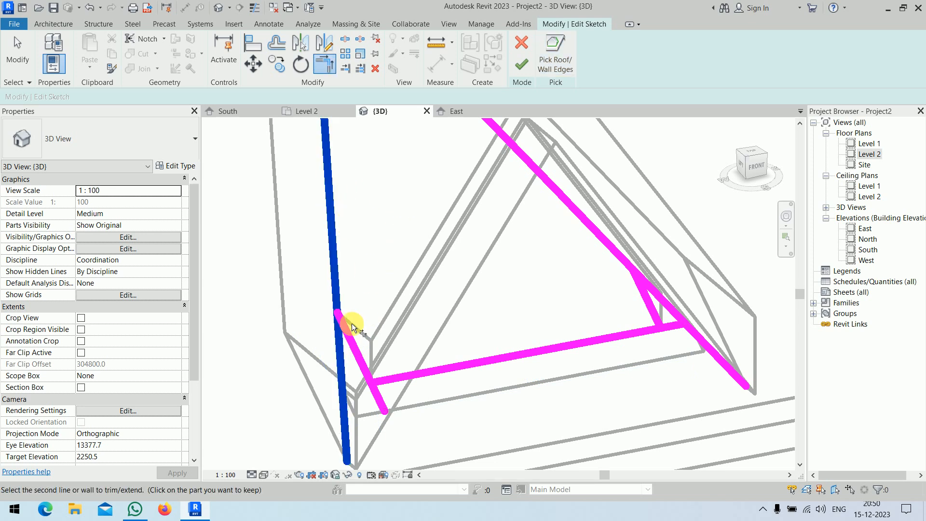
left_click(356, 337)
left_click(359, 349)
left_click(419, 374)
left_click(560, 352)
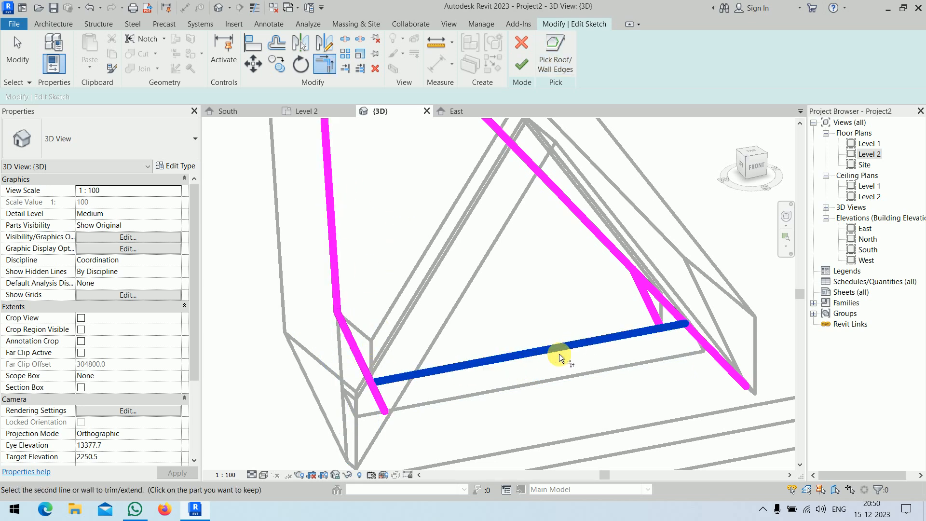
left_click(362, 365)
left_click(671, 328)
left_click(644, 311)
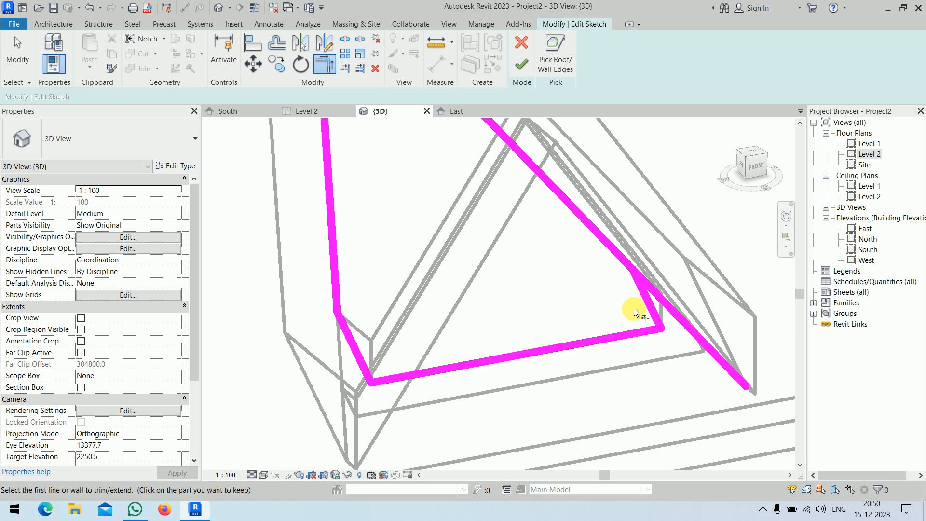
left_click(603, 252)
left_click(642, 294)
scroll(578, 300, "down", 4)
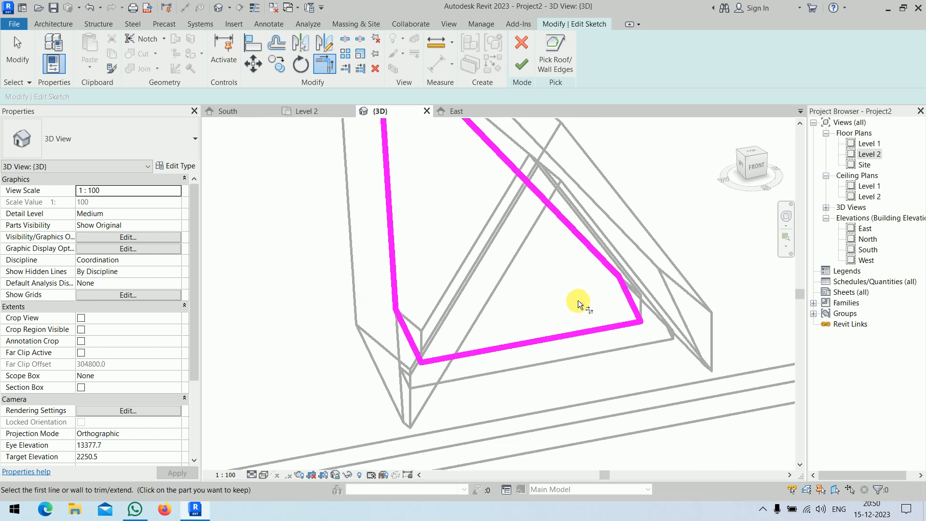
middle_click_drag(550, 285, 516, 342)
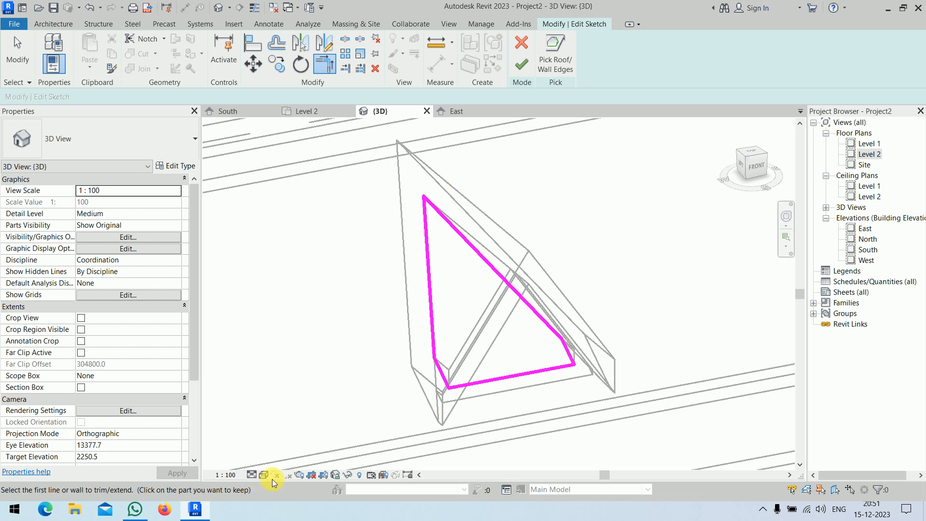
Step: Finish the dormer opening sketch and set the 3D view's visual style to Shaded
left_click(522, 64)
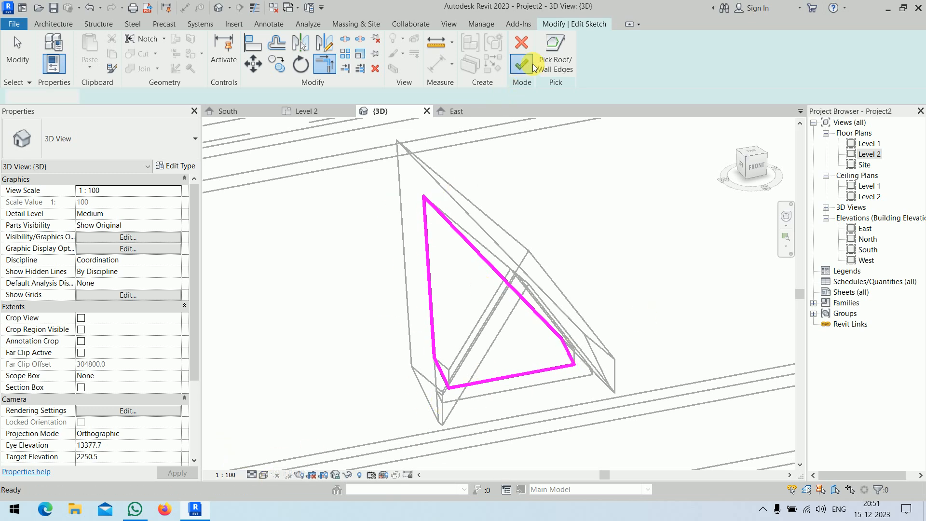
left_click(251, 475)
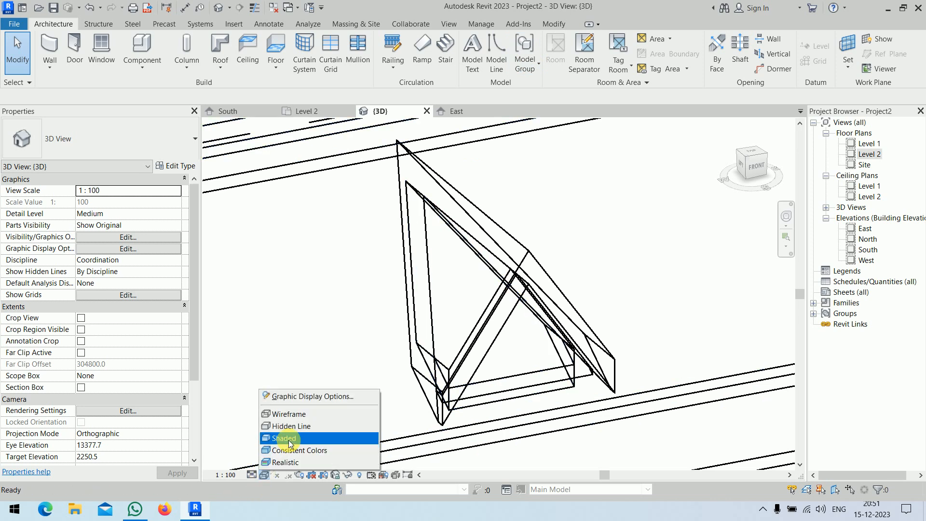
left_click(285, 438)
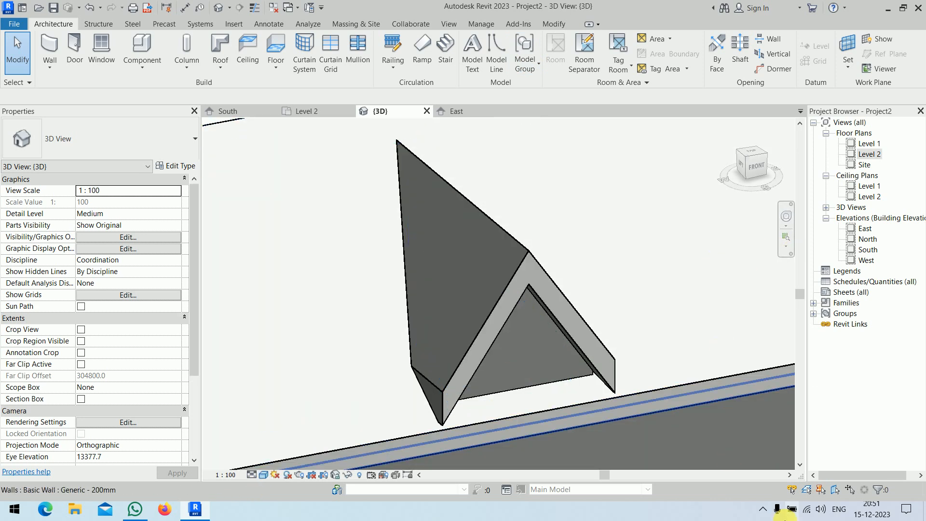
middle_click_drag(627, 393, 487, 345, "shift")
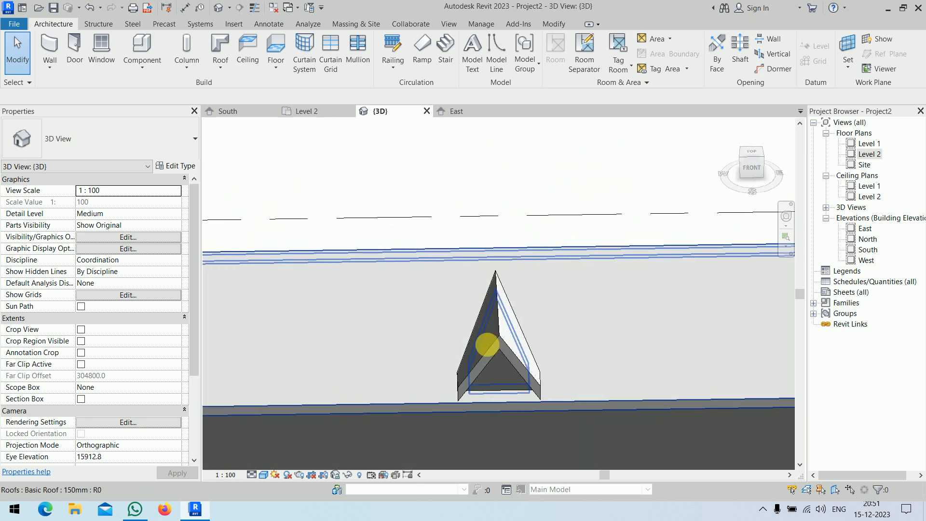
Step: In the South elevation, start placing a window of type M_Fixed 0406 x 0610mm
left_click(868, 249)
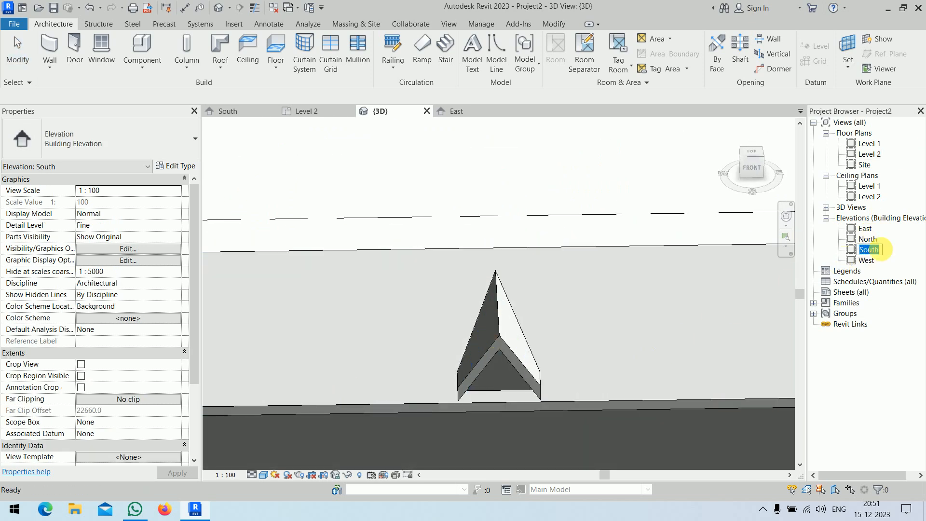
left_click(883, 281)
double_click(868, 249)
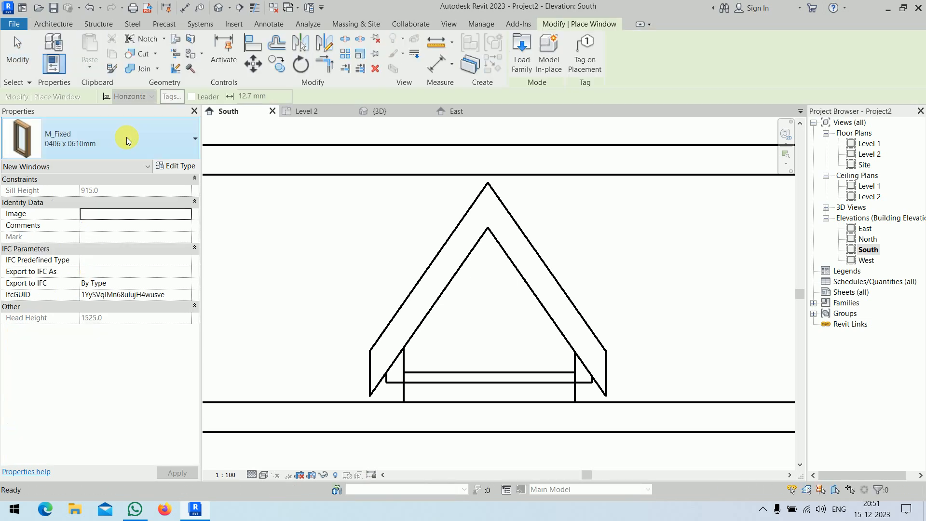
left_click(126, 137)
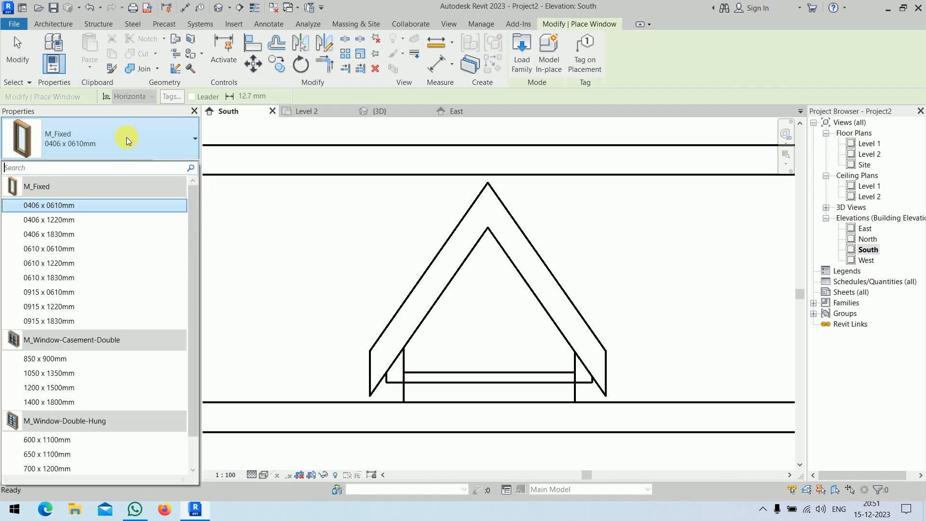
left_click(94, 207)
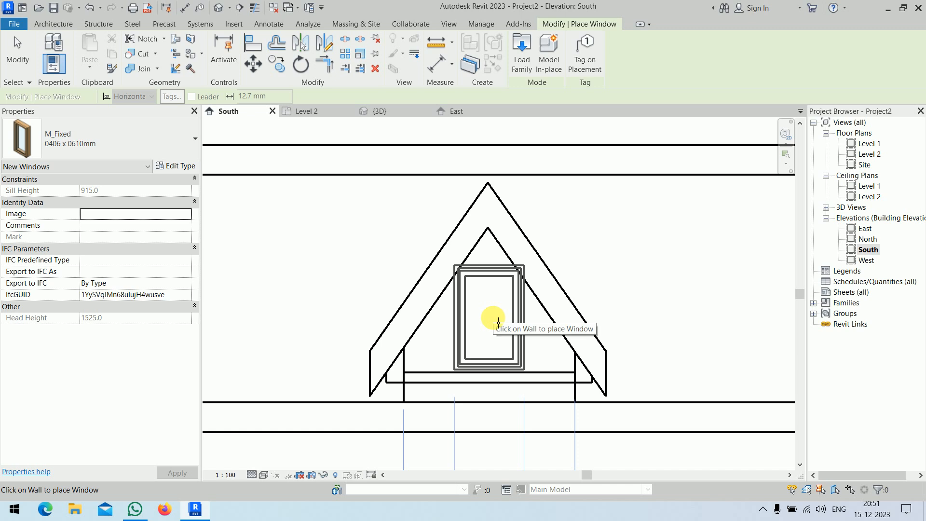
Step: Duplicate the window type as 0406 x 0610mm 2 and set its height to 406
left_click(190, 168)
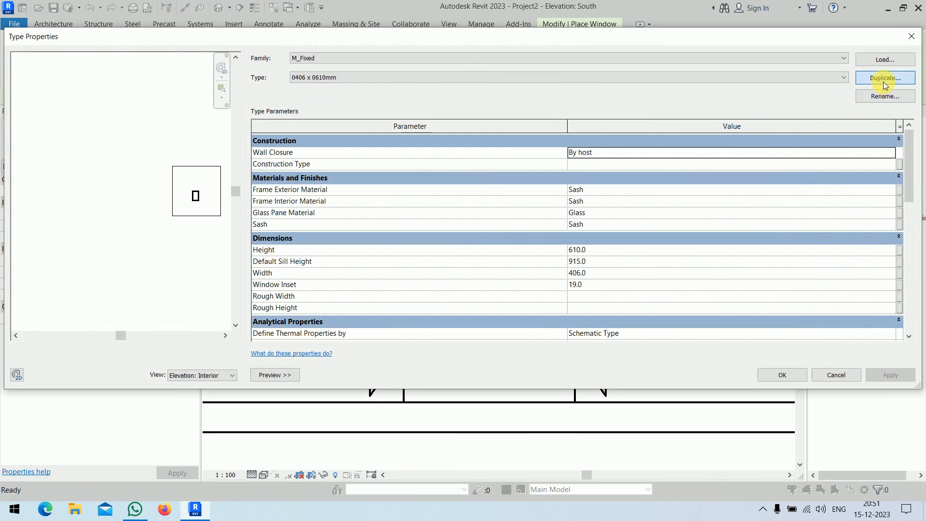
left_click(886, 78)
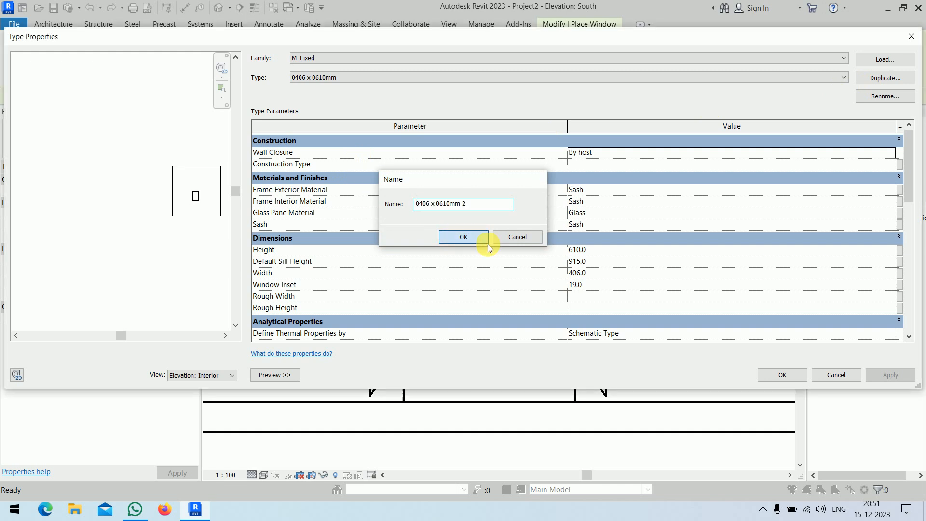
left_click(465, 237)
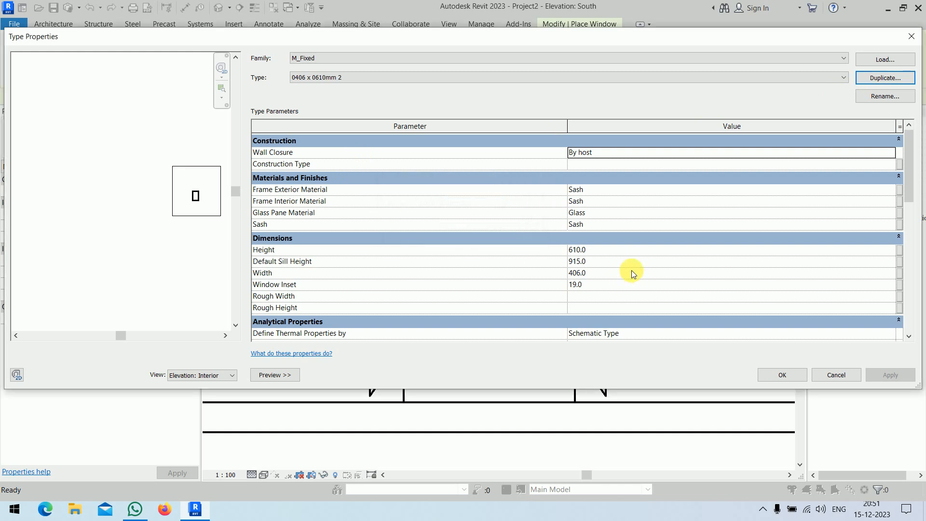
left_click(634, 251)
type("406")
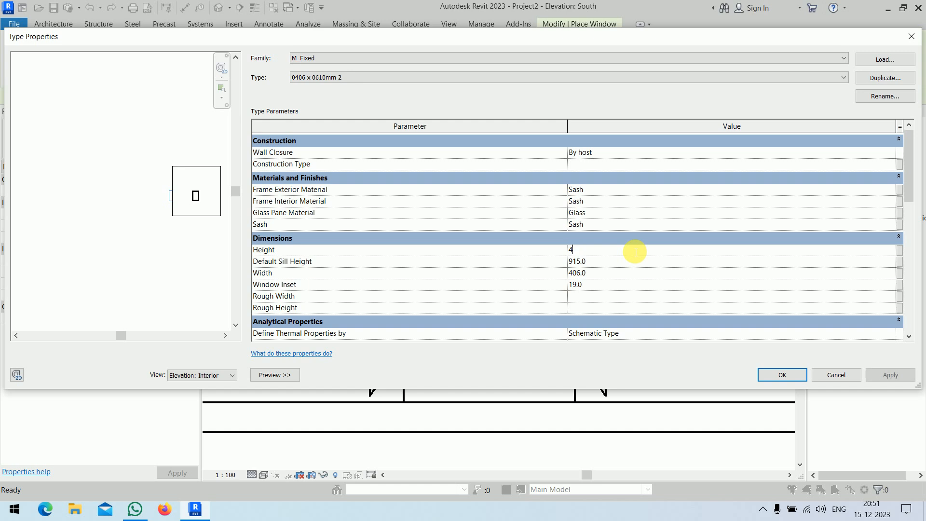
left_click(782, 375)
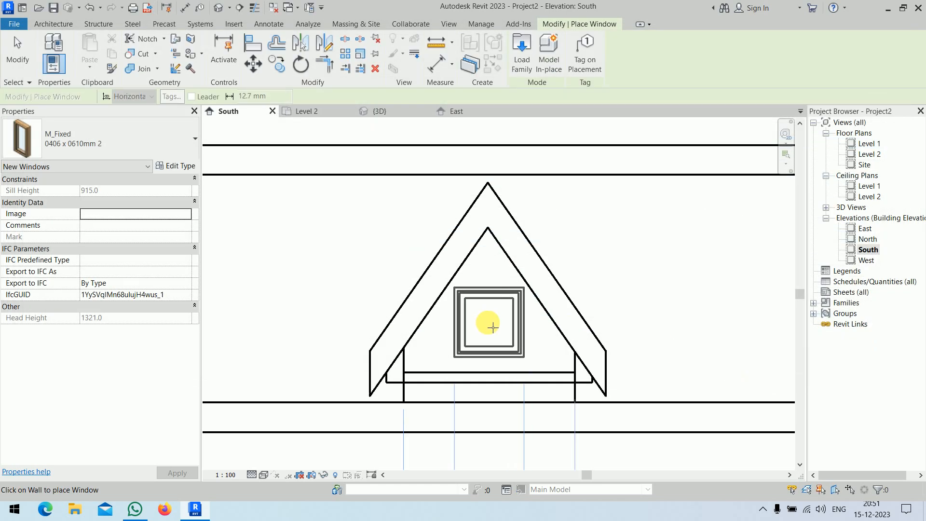
Step: Place the window centred in the dormer's front wall and check it in the 3D view
left_click(490, 323)
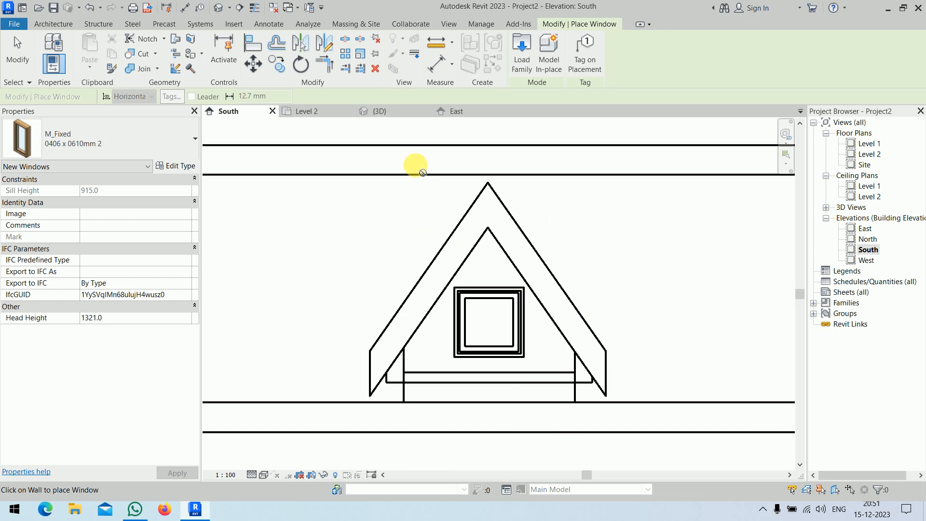
key("Escape")
key("Escape")
left_click(379, 111)
middle_click_drag(585, 352, 499, 259, "shift")
Step: On the Level 1 plan, create a rectangular Generic 150mm floor covering the building and projecting beyond its south wall
double_click(869, 143)
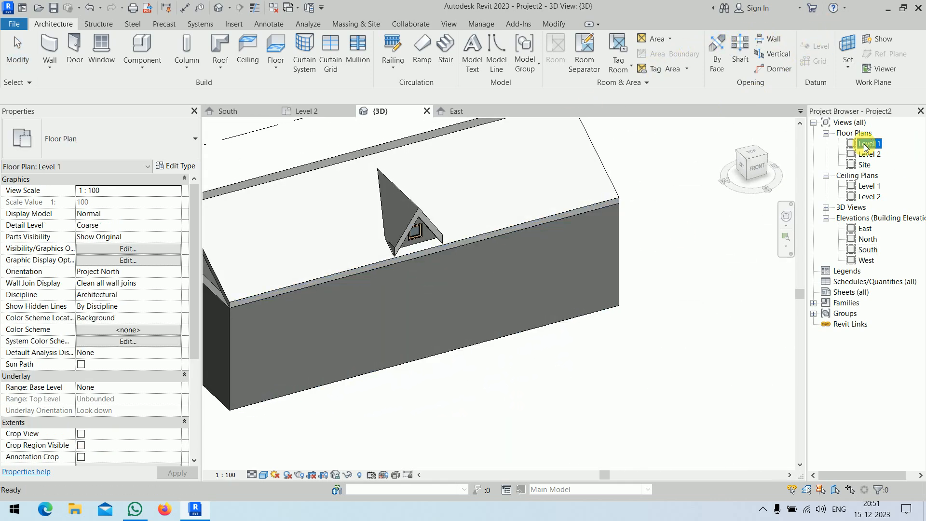
scroll(505, 286, "up", 5)
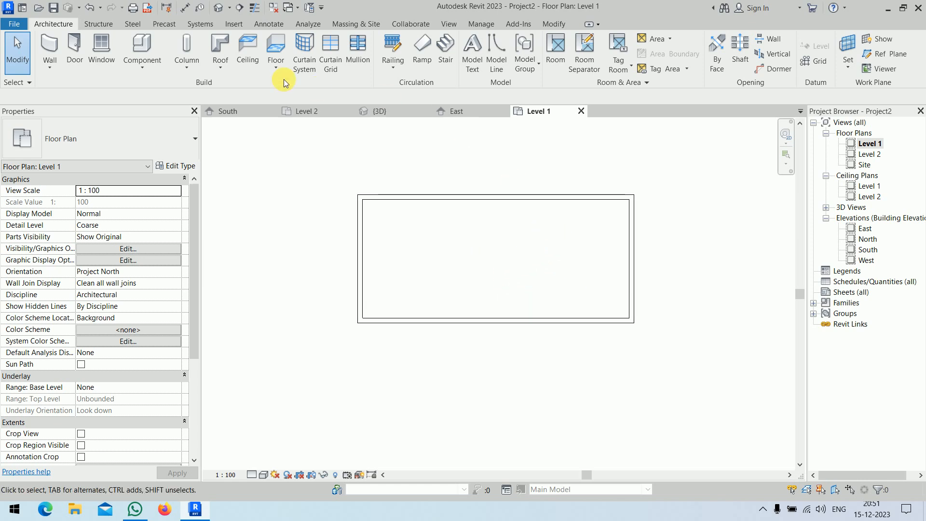
left_click(276, 63)
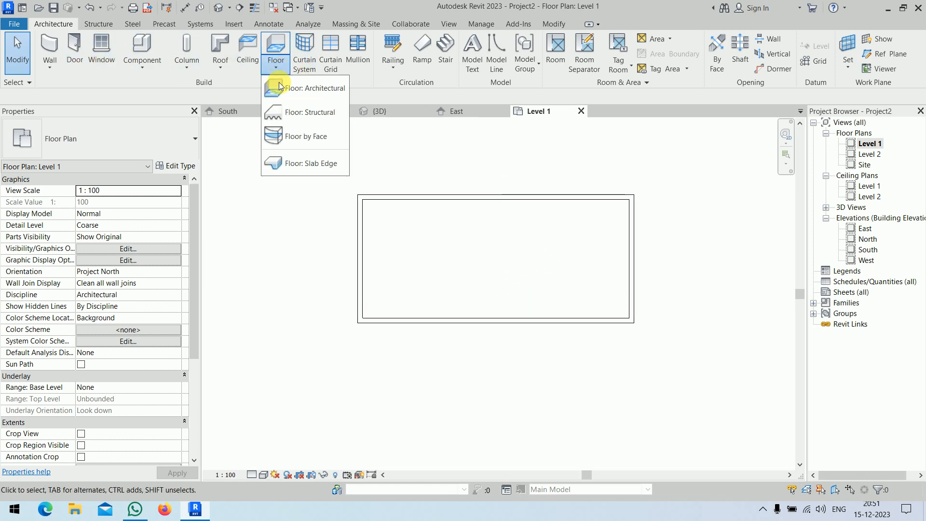
left_click(623, 39)
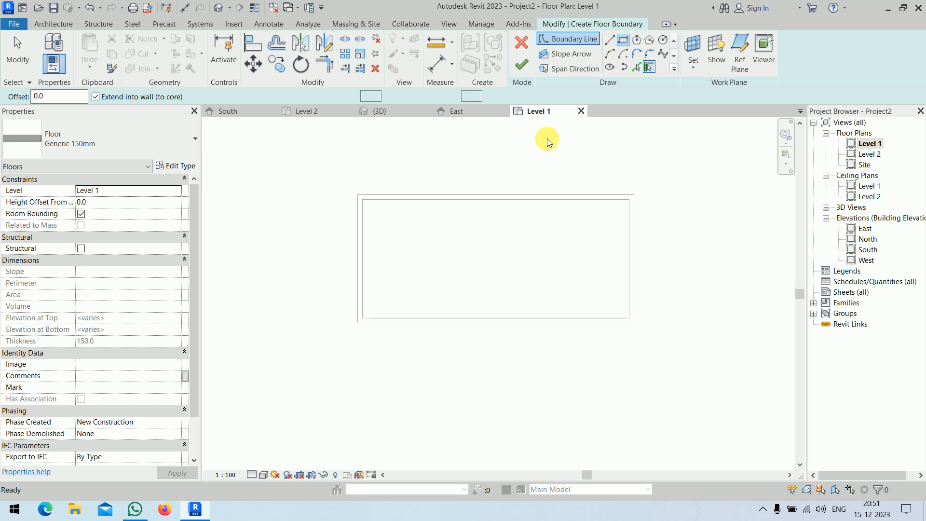
left_click(358, 195)
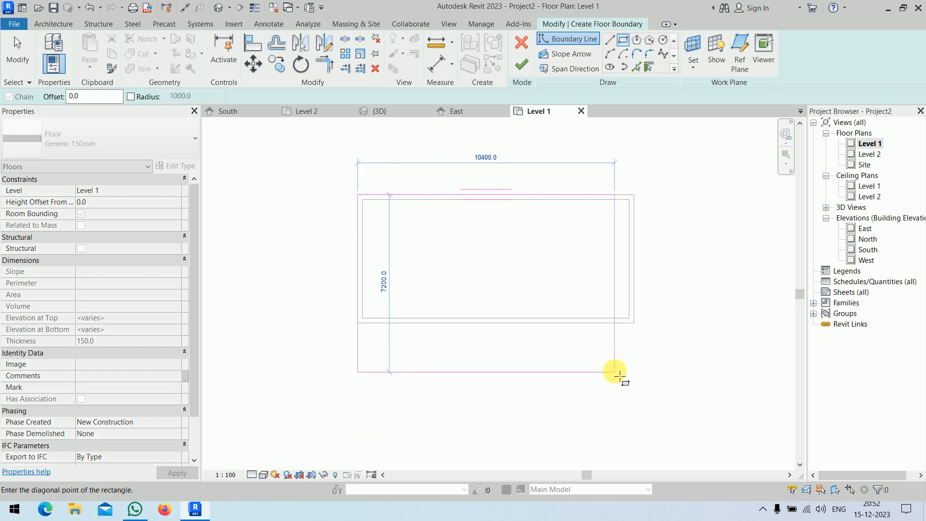
left_click(630, 358)
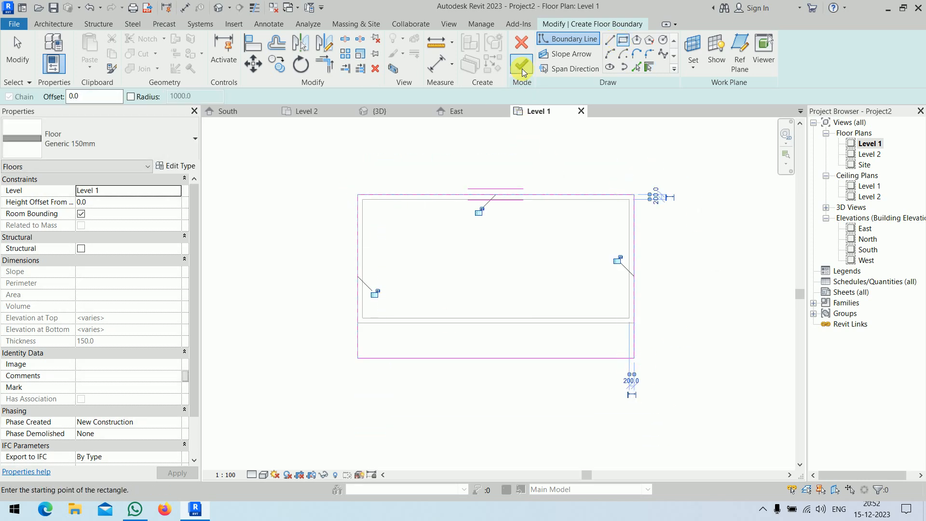
left_click(522, 64)
left_click(299, 234)
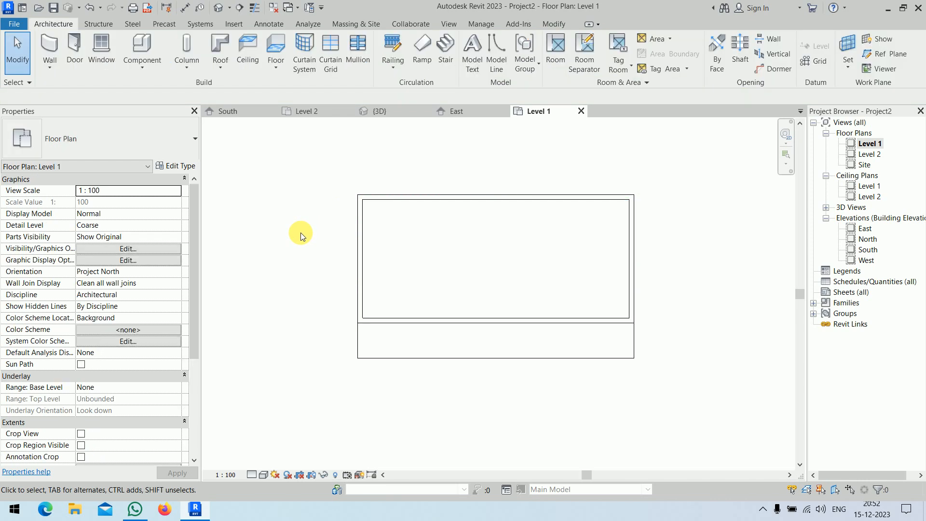
Step: In the 3D view, select the four exterior building walls and attach their tops to the main roof
left_click(381, 111)
middle_click_drag(583, 423, 594, 333, "shift")
left_click(387, 294)
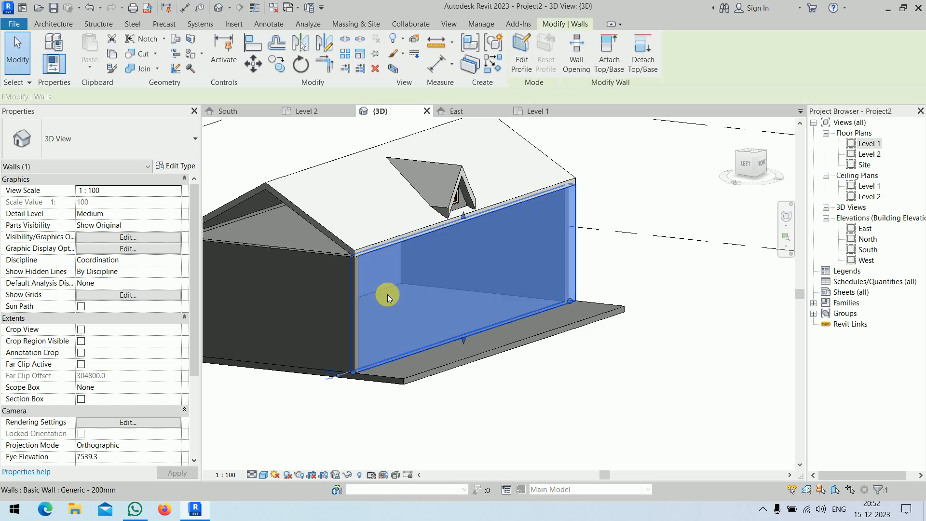
key("a")
middle_click_drag(724, 242, 808, 269)
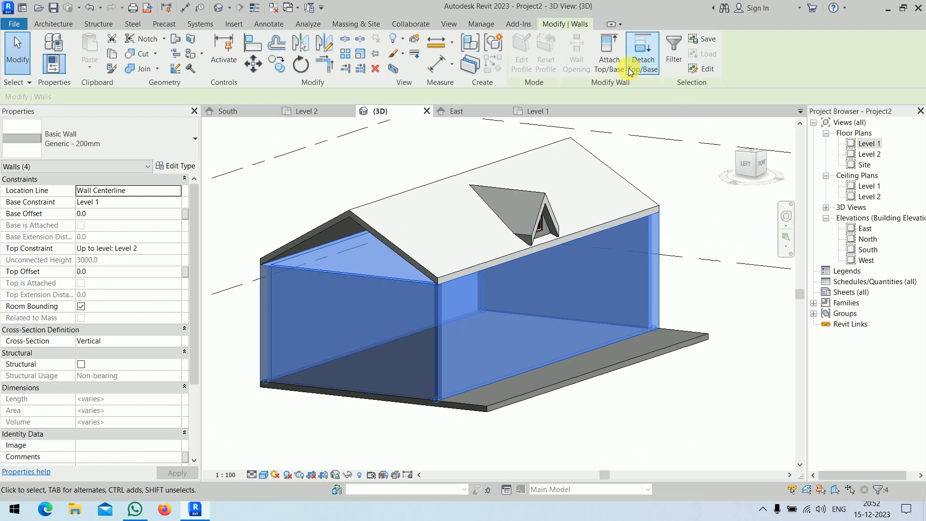
left_click(617, 63)
left_click(368, 207)
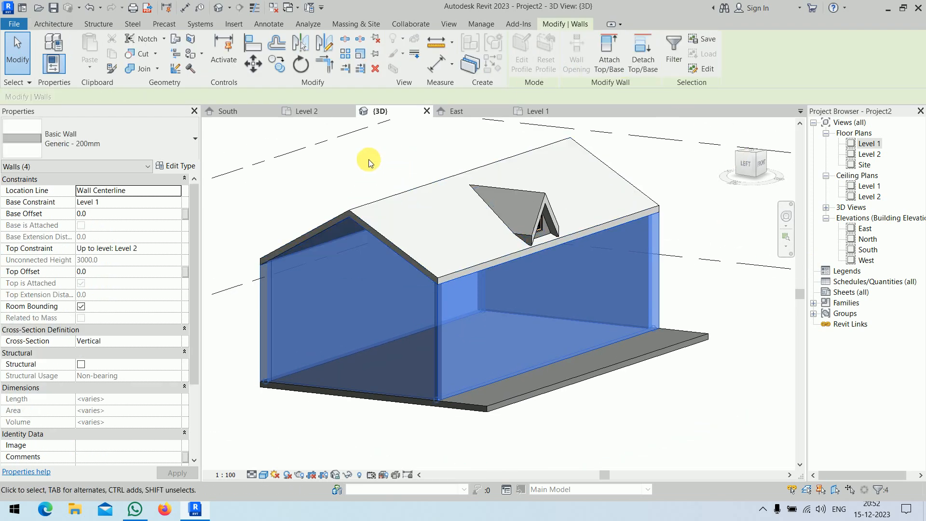
left_click(369, 160)
Step: On the Level 1 plan, start placing a door and browse the family library to the UK Doors folder
double_click(869, 144)
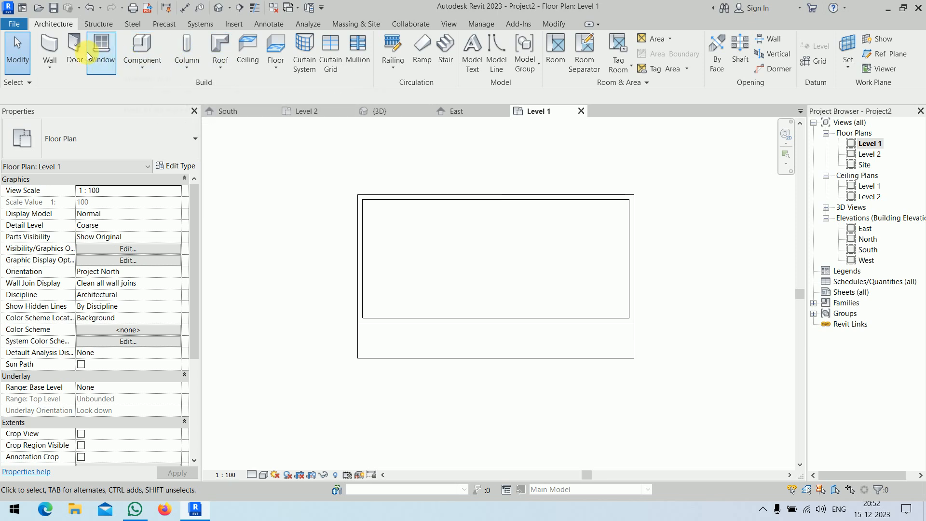
left_click(74, 46)
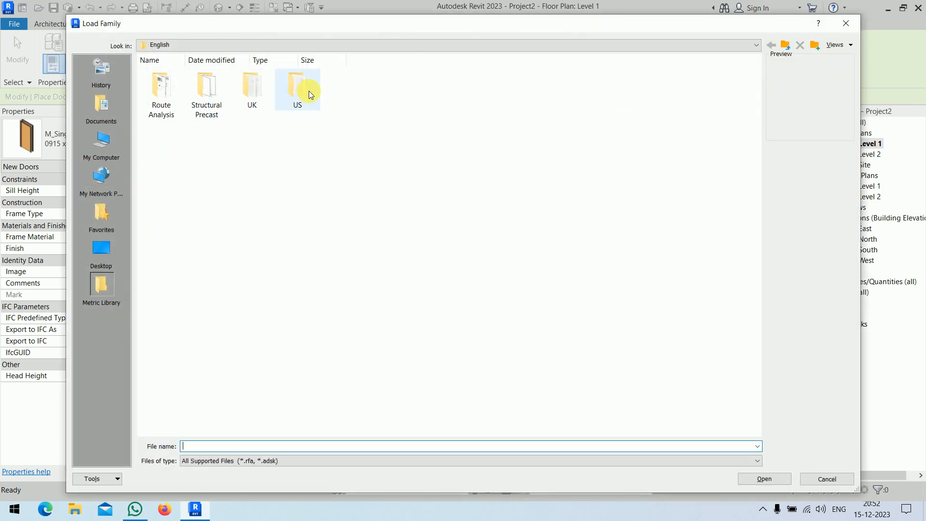
double_click(247, 95)
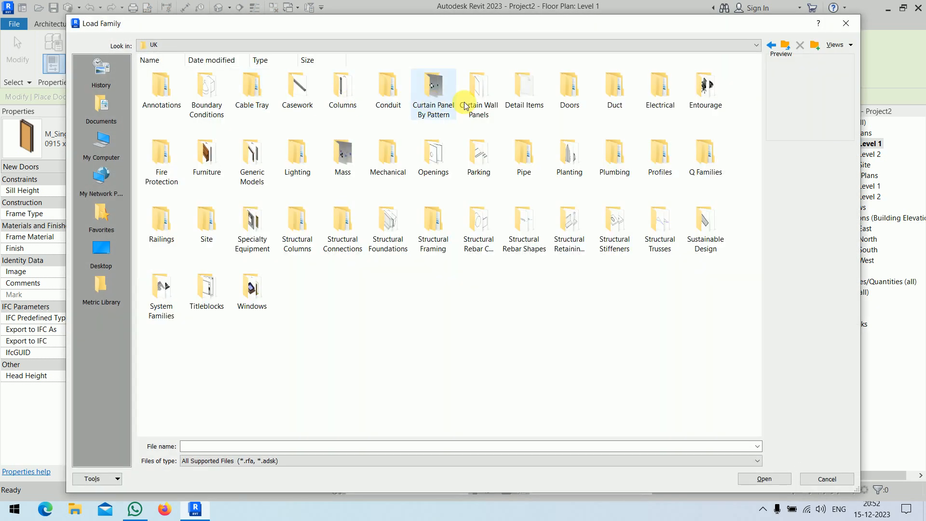
double_click(572, 105)
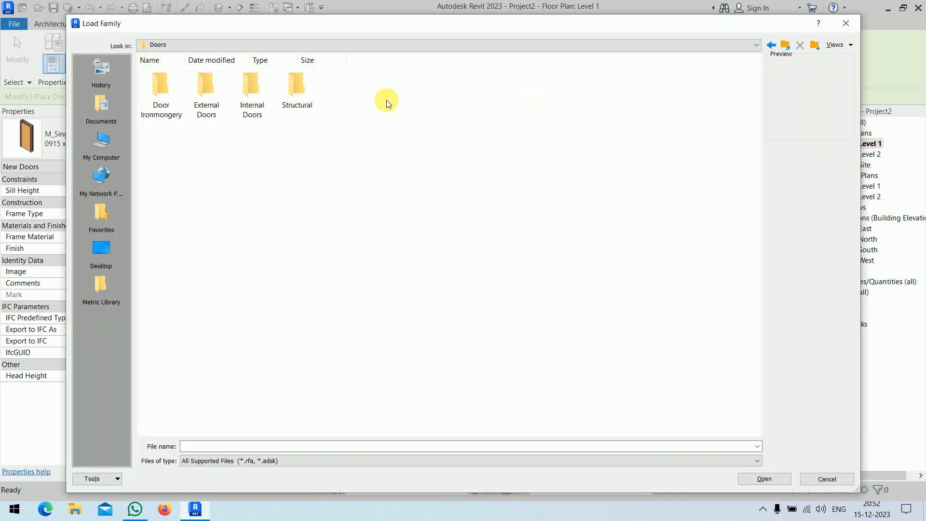
Step: Open the External Doors folder in the family library and show its door families as large icons
right_click(210, 142)
mouse_move(240, 152)
left_click(372, 150)
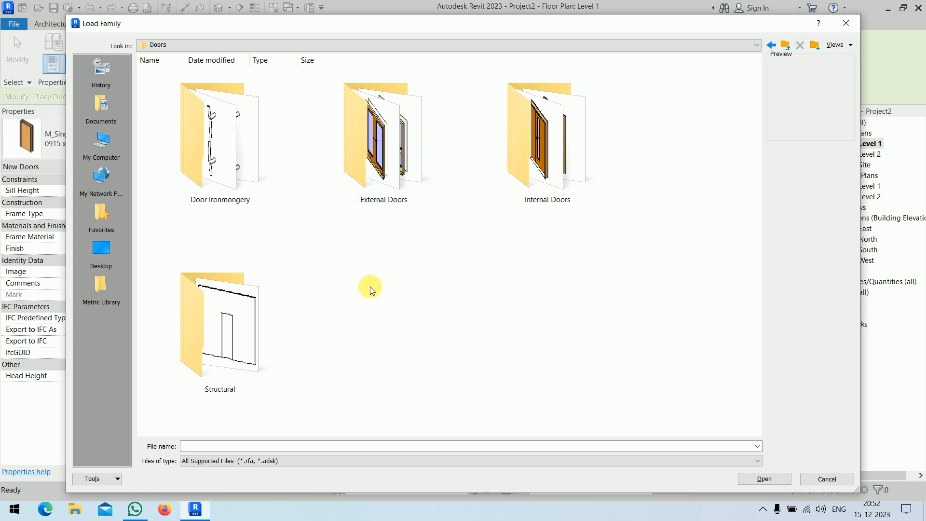
left_click(400, 195)
double_click(399, 195)
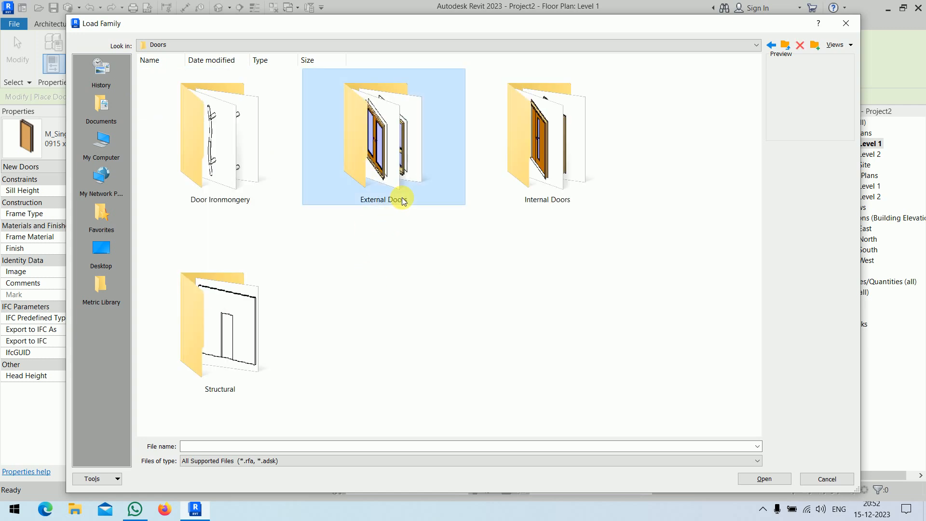
right_click(601, 280)
mouse_move(626, 289)
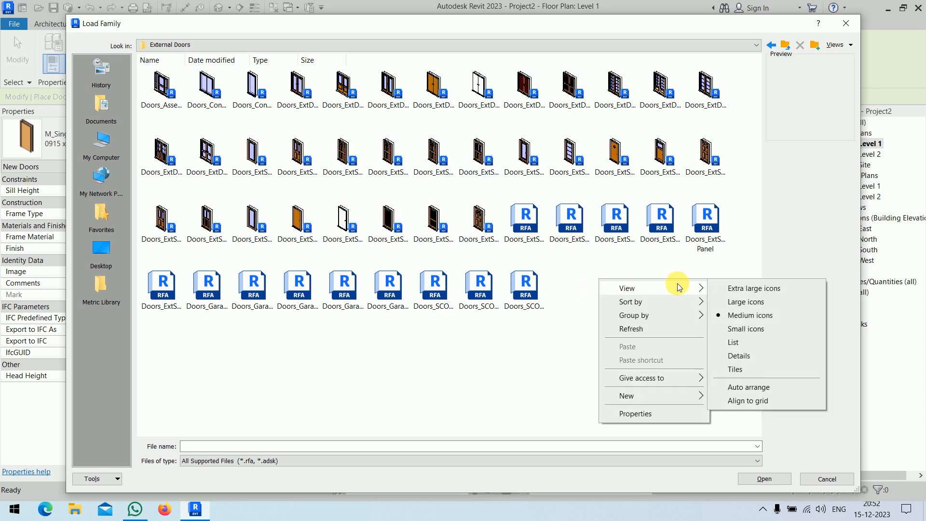
left_click(745, 302)
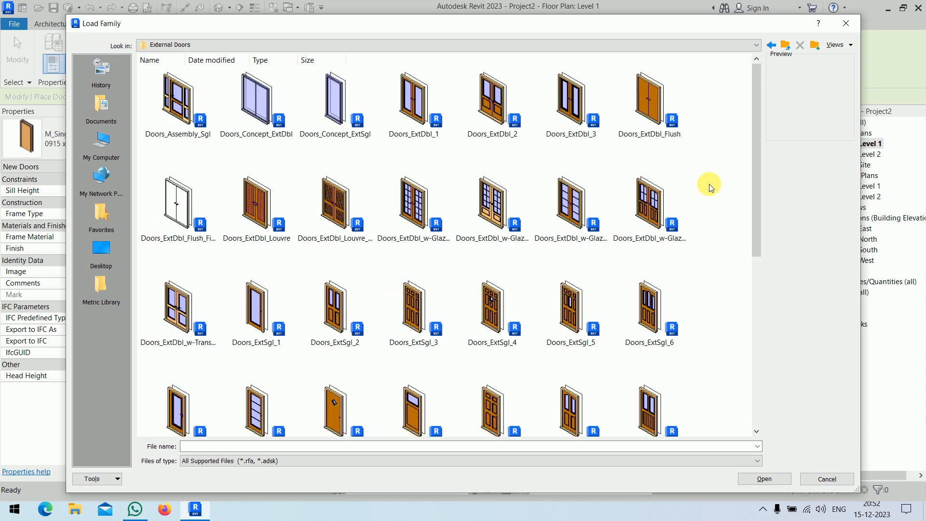
Step: Load the Doors_ExtDbl_Louvre door family into the project
left_click(646, 125)
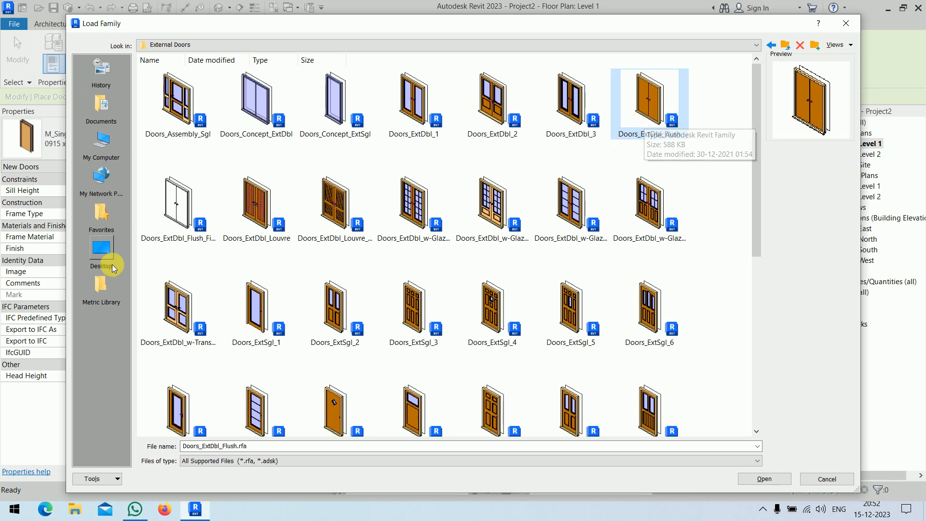
left_click(256, 225)
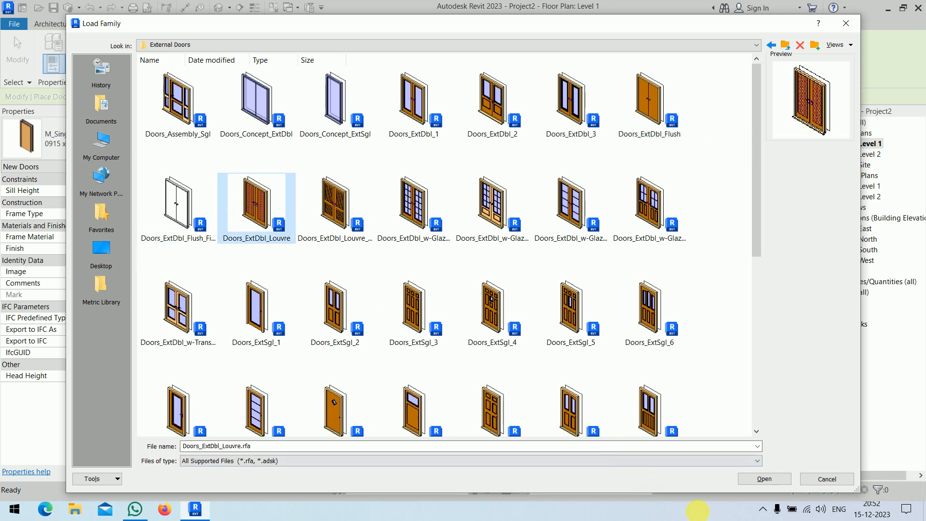
left_click(761, 479)
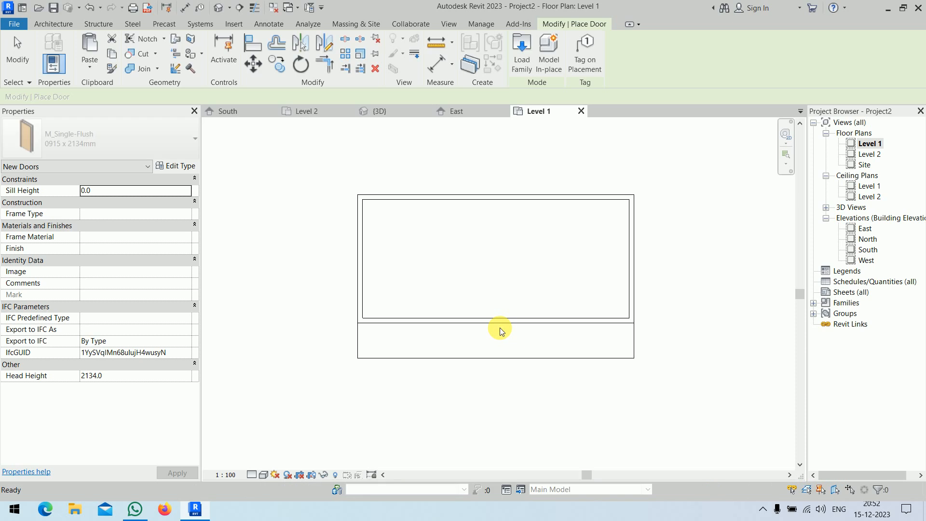
Step: Place the 1510x2110mm louvred double door in the south wall, swinging outward, about 5190 mm from the west wall, and check it in 3D
scroll(504, 328, "up", 4)
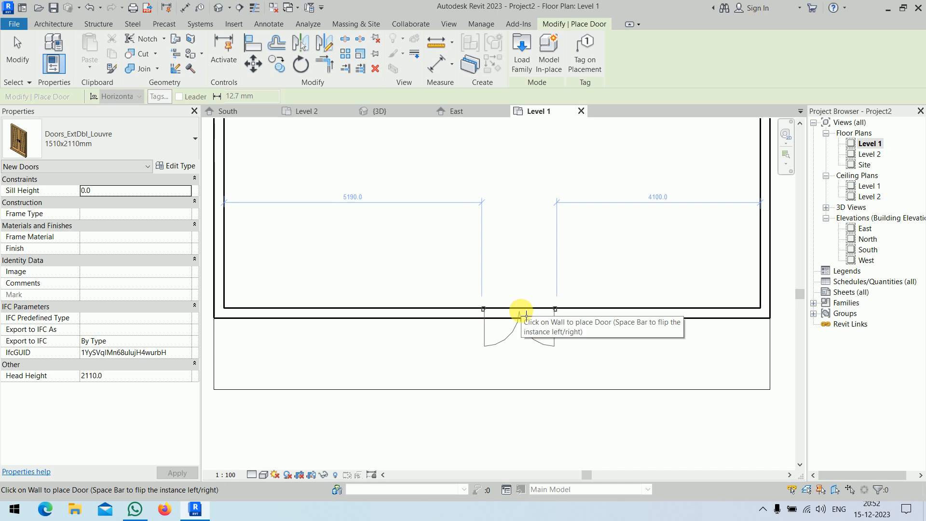
key("space")
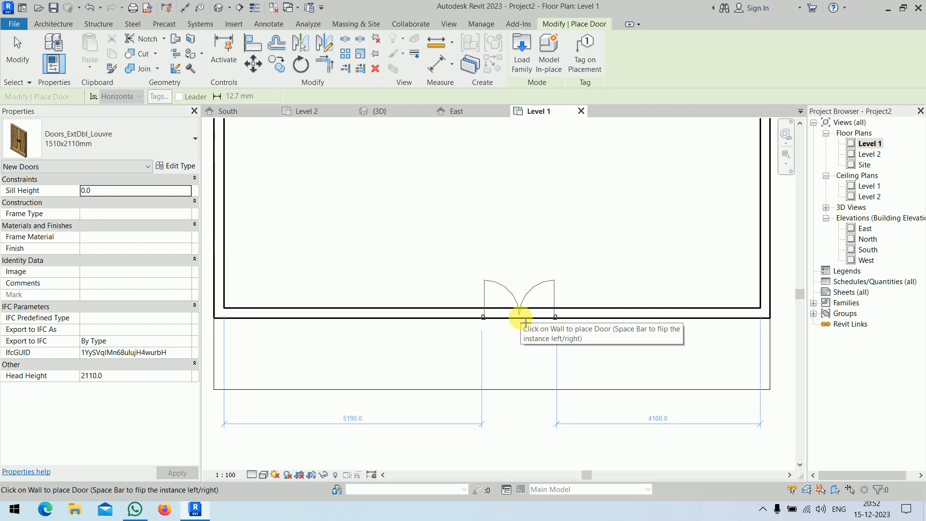
left_click(521, 310)
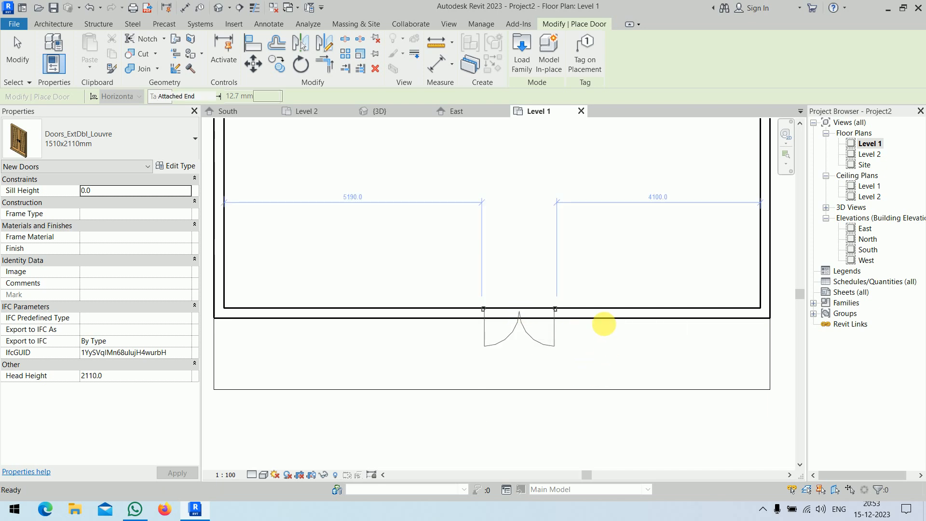
key("Escape")
left_click(378, 114)
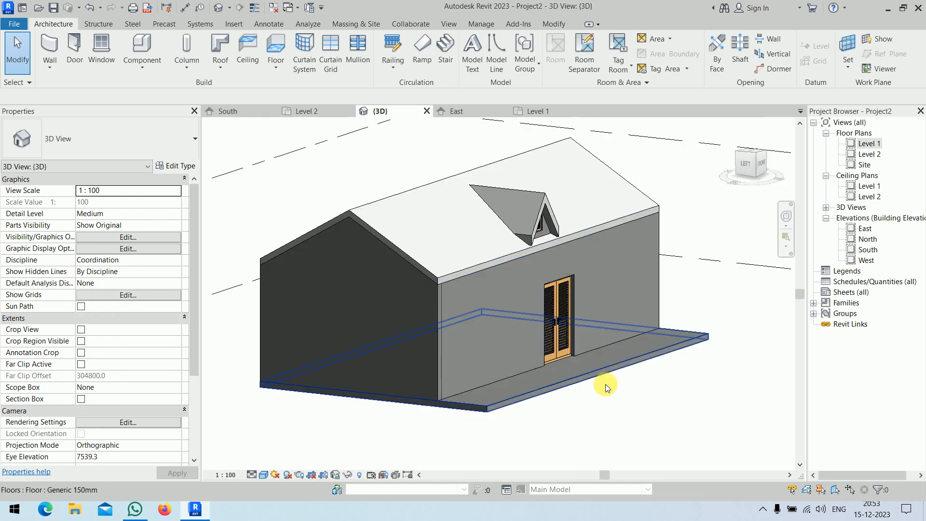
middle_click_drag(604, 385, 616, 423, "shift")
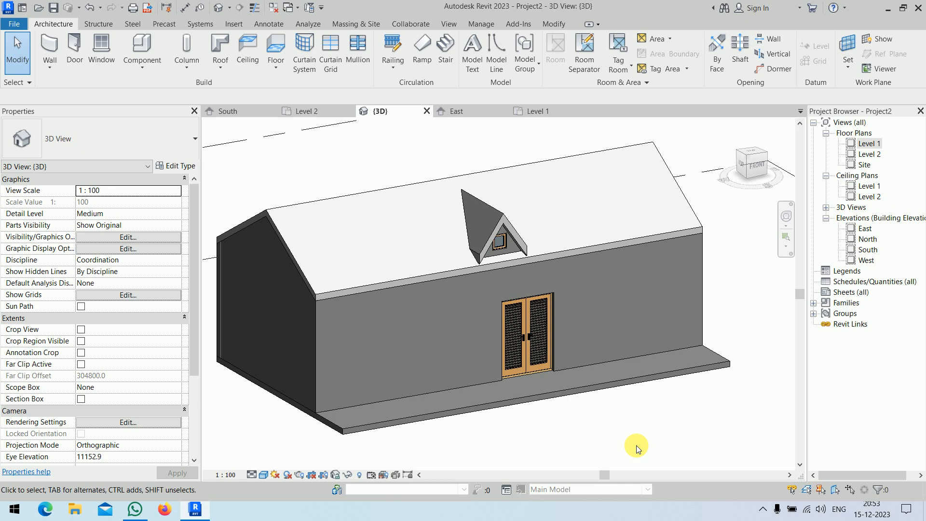
scroll(586, 357, "up", 5)
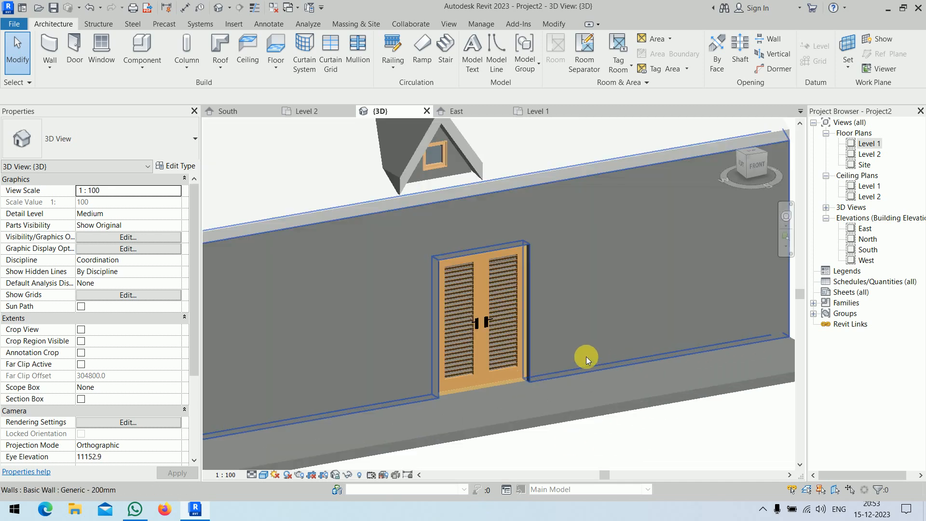
scroll(575, 358, "down", 5)
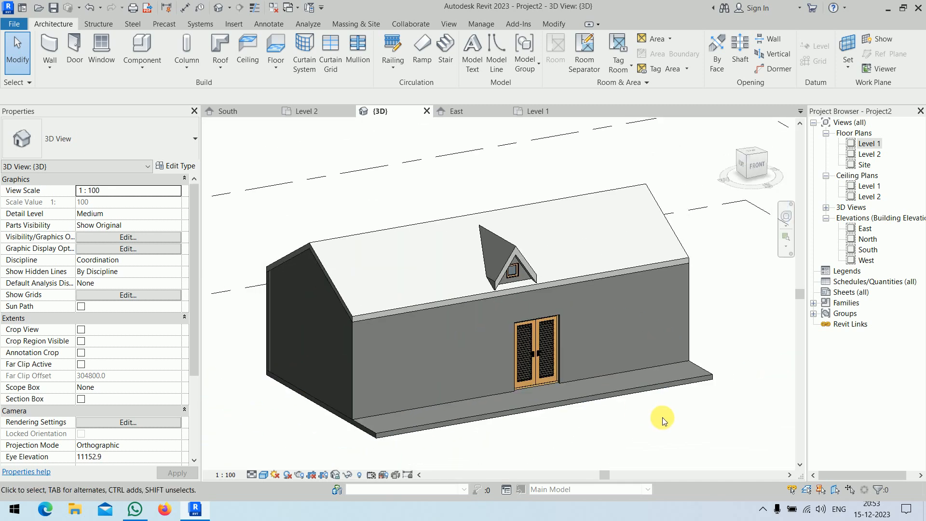
middle_click_drag(670, 426, 627, 455, "shift")
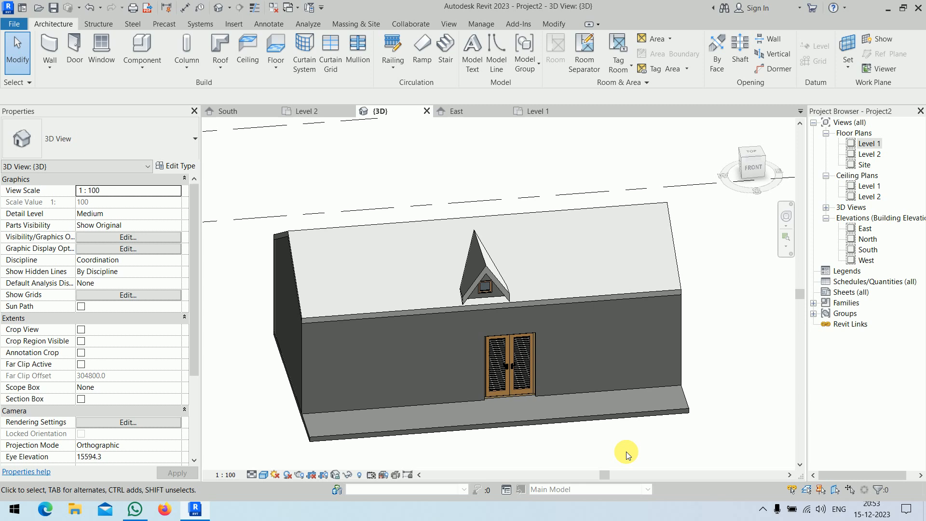
Step: Edit the floor's boundary on the Level 1 plan and draw a slope arrow from the north edge's midpoint to the south edge's midpoint
left_click(621, 416)
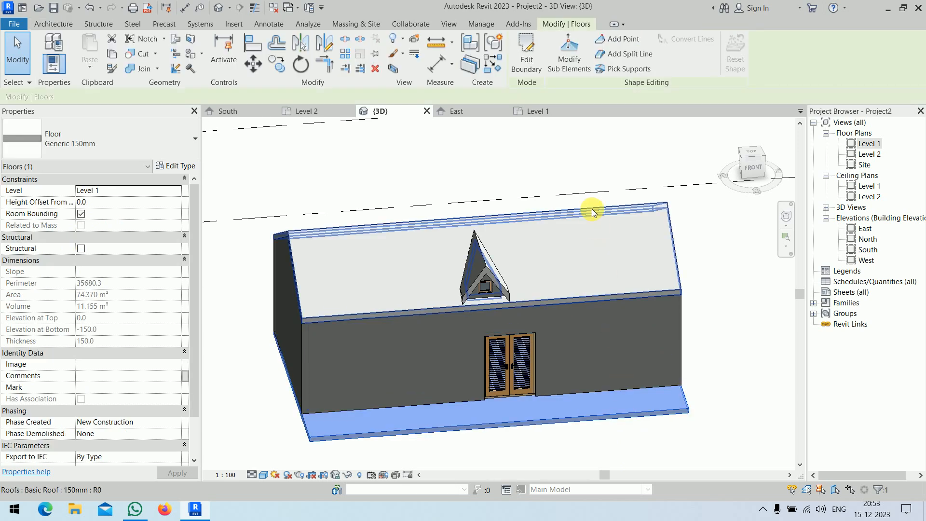
left_click(528, 68)
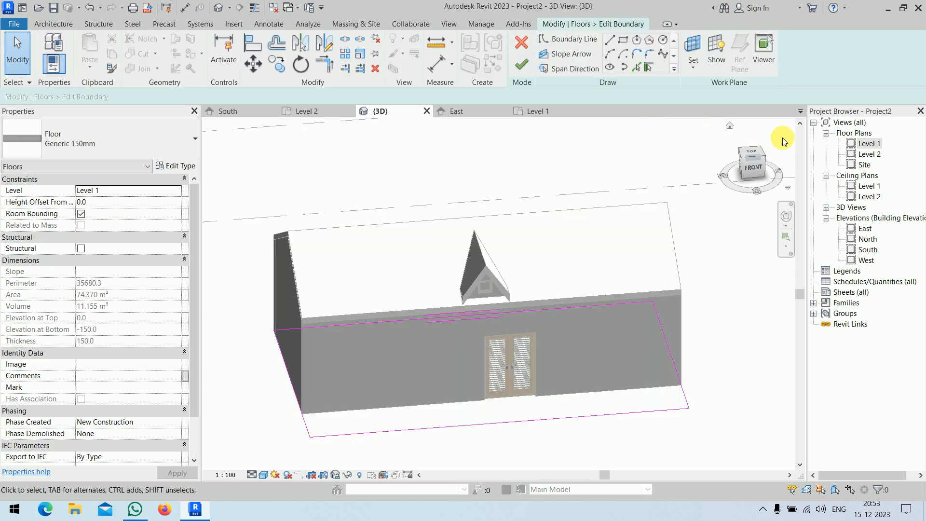
double_click(868, 144)
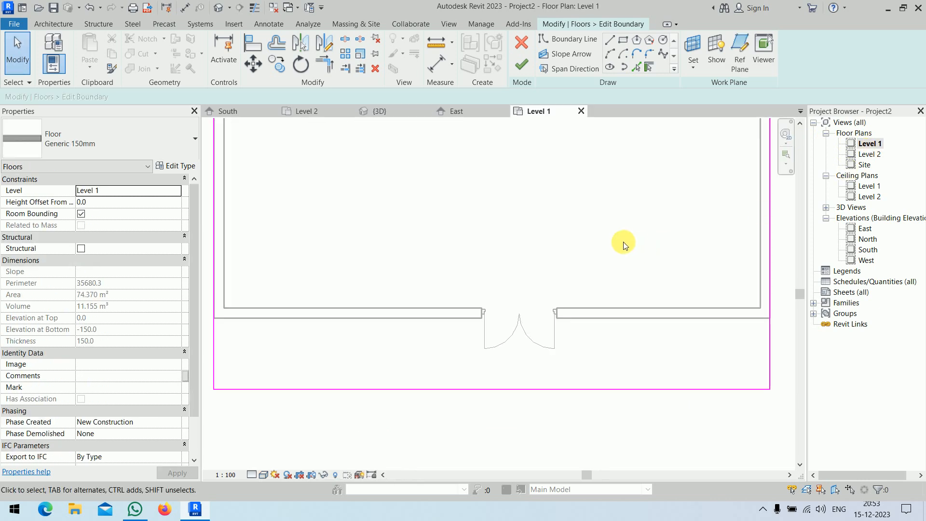
scroll(622, 242, "up", 4)
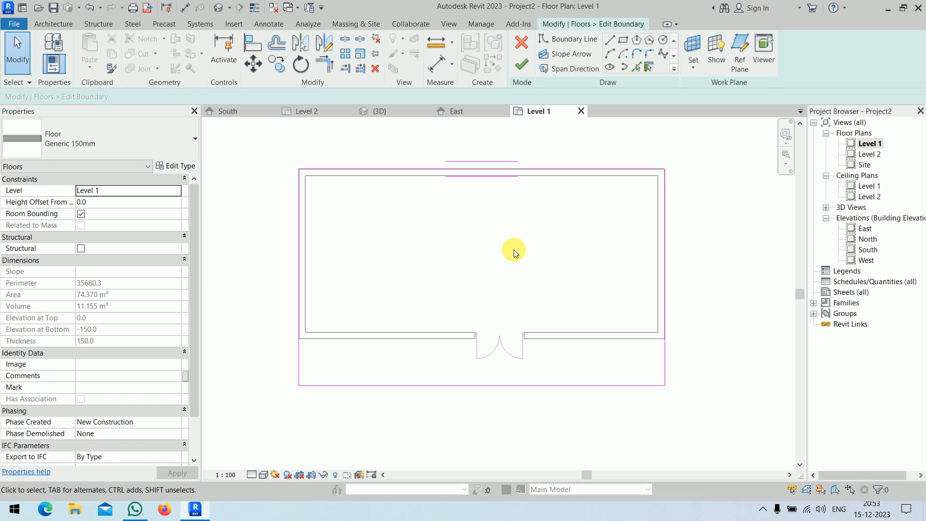
left_click(572, 55)
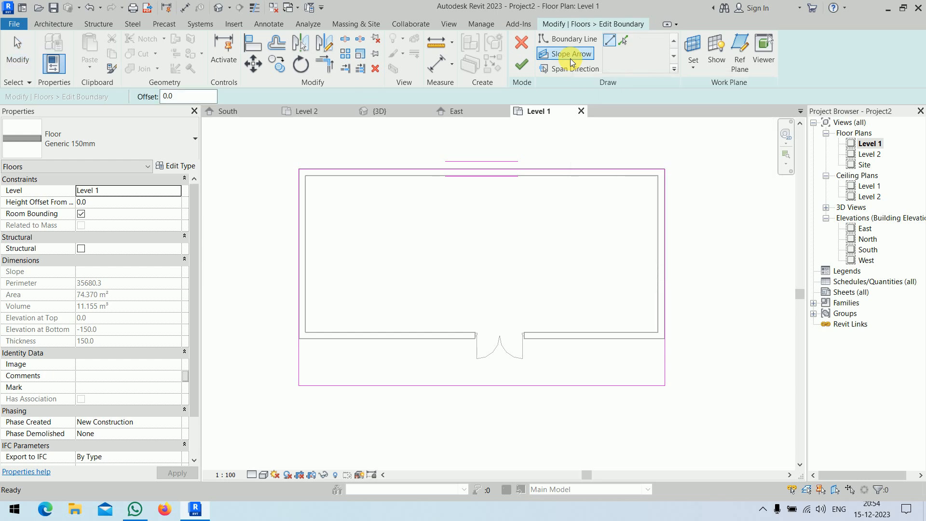
left_click(482, 169)
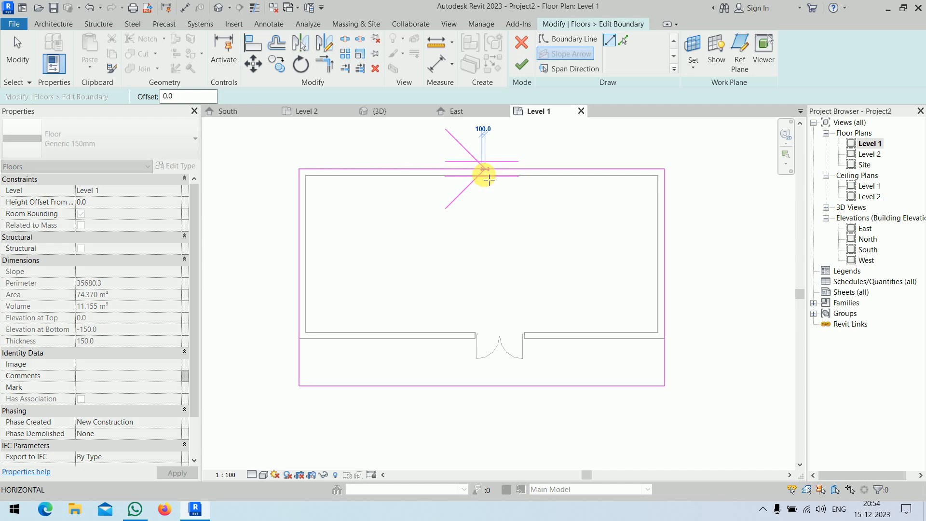
left_click(483, 386)
key("Escape")
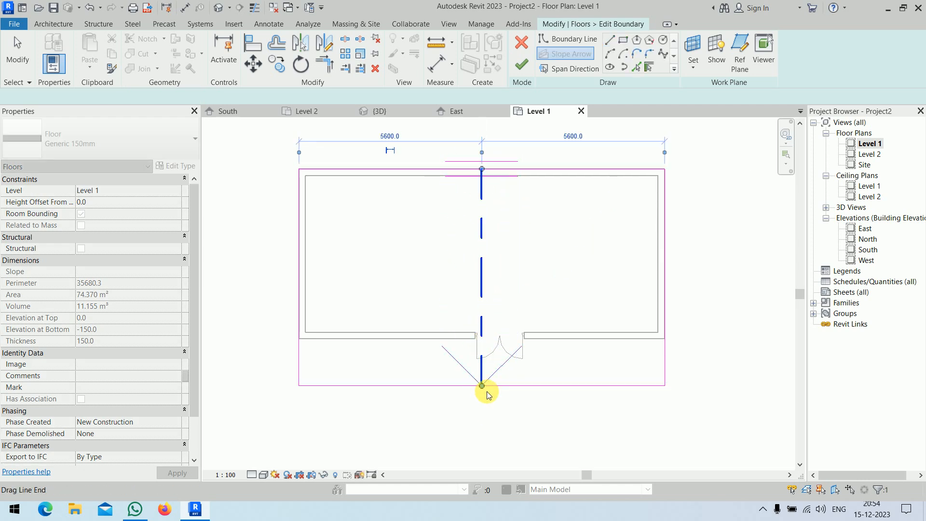
right_click(672, 196)
left_click(691, 202)
right_click(691, 210)
left_click(699, 218)
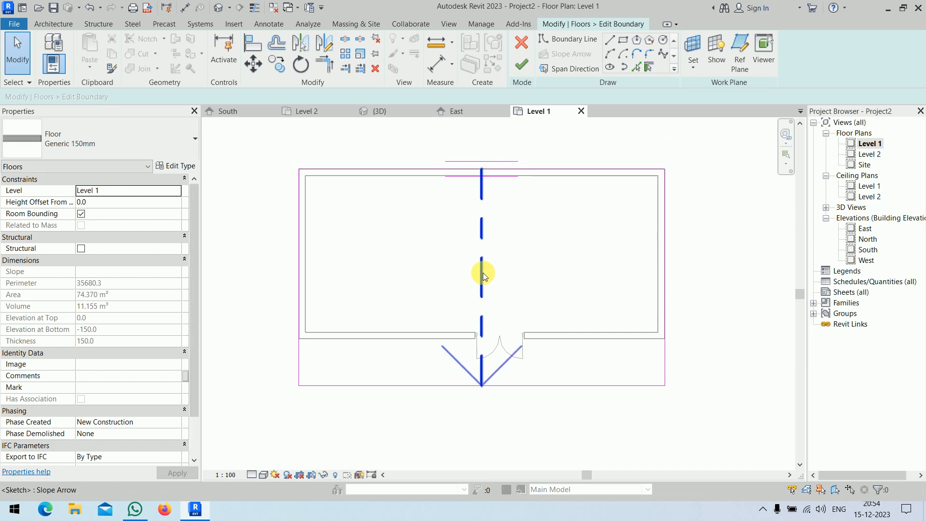
Step: Set the slope arrow's height offset to 0 at the tail and -50 at the head, and finish the floor sketch
left_click(483, 273)
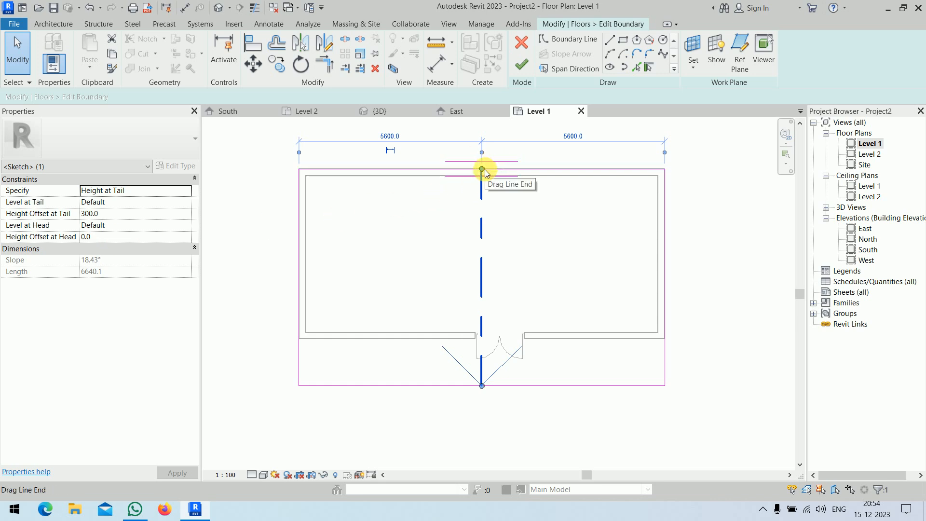
left_click(125, 216)
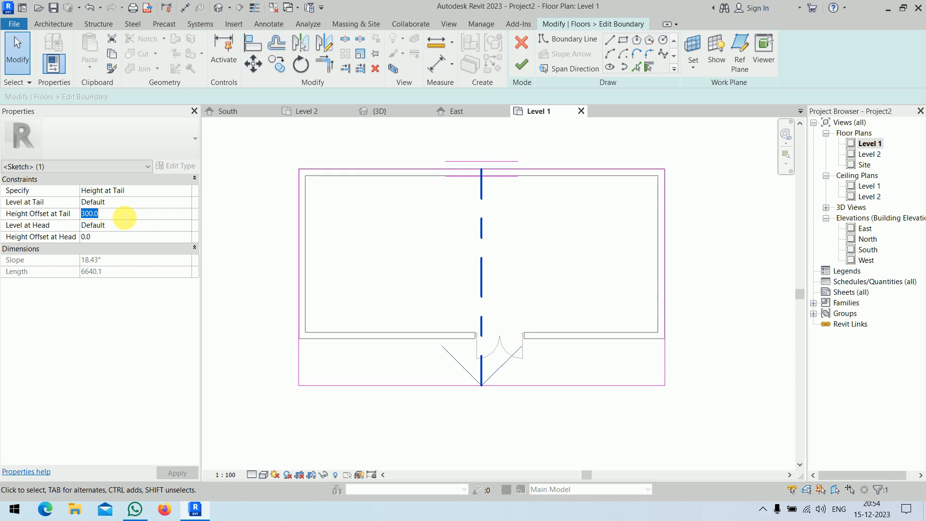
type("0")
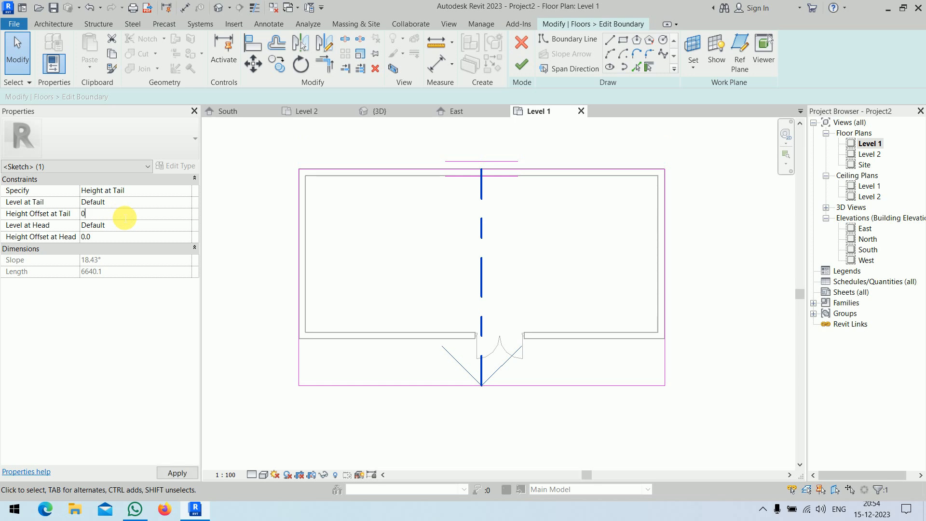
left_click(121, 239)
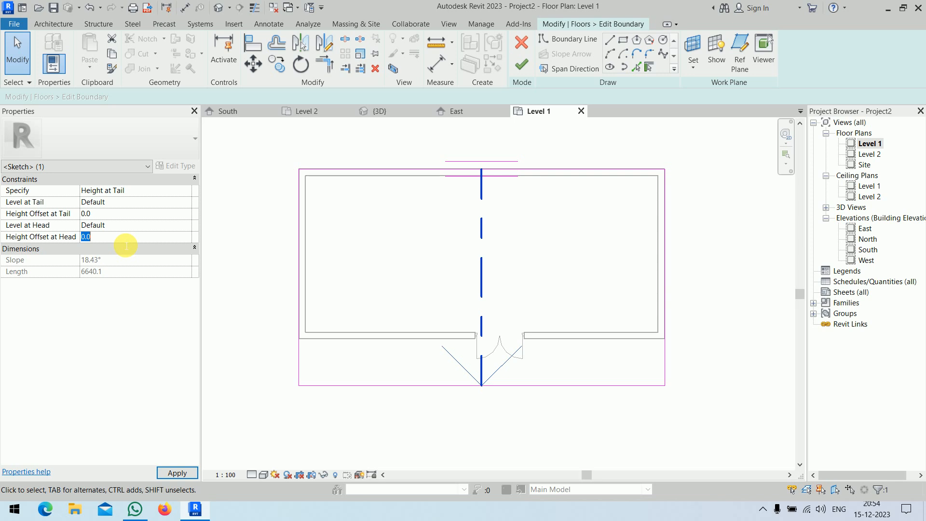
type("0")
key("Return")
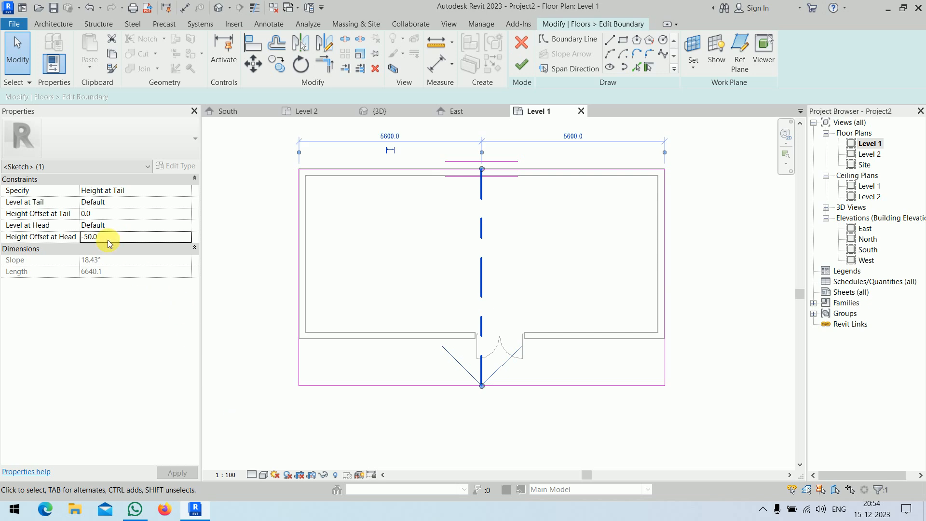
left_click(521, 64)
left_click(684, 257)
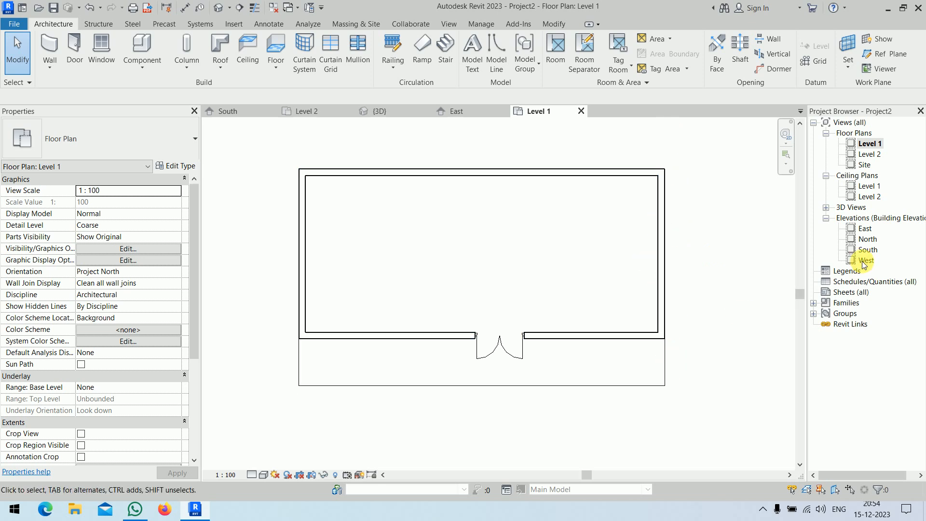
Step: In the East elevation, select the building's four walls, filtering out the door, and attach their bases to the sloped floor
double_click(865, 229)
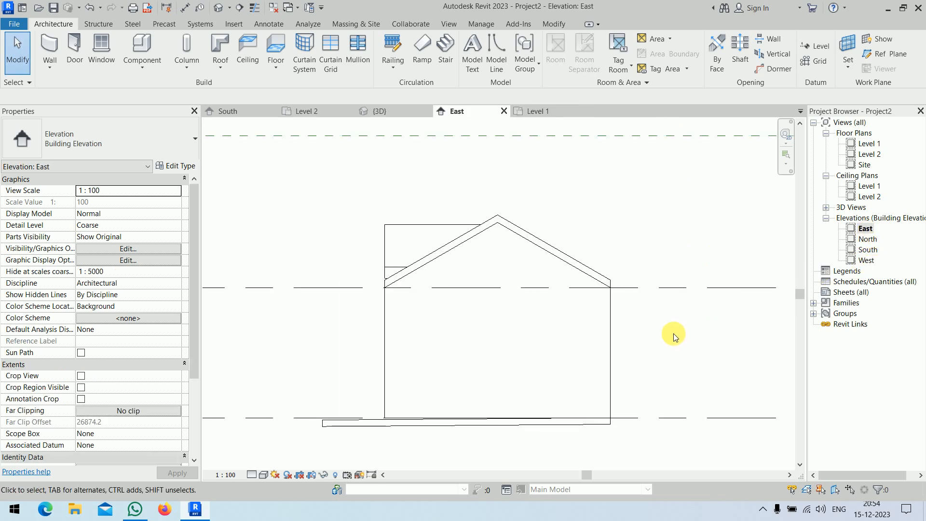
middle_click_drag(672, 332, 676, 237)
scroll(558, 303, "up", 1)
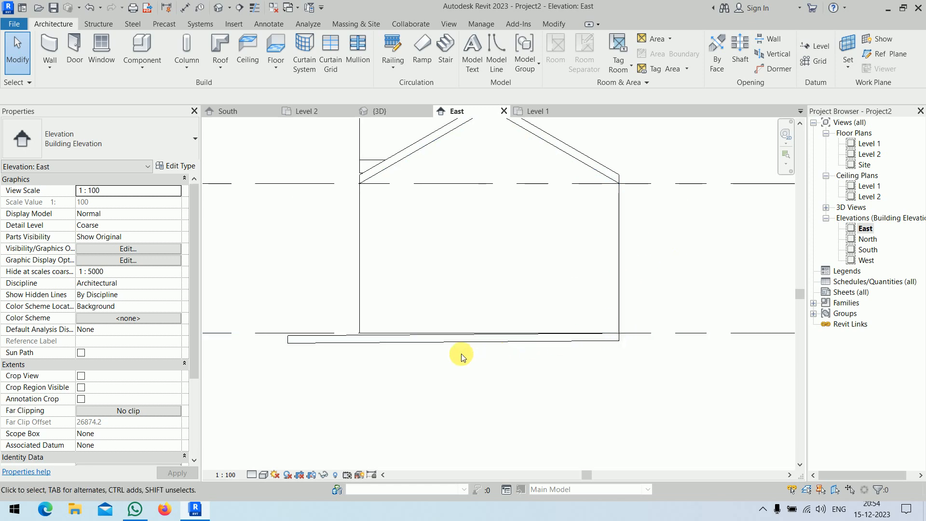
scroll(352, 311, "up", 2)
scroll(352, 389, "down", 2)
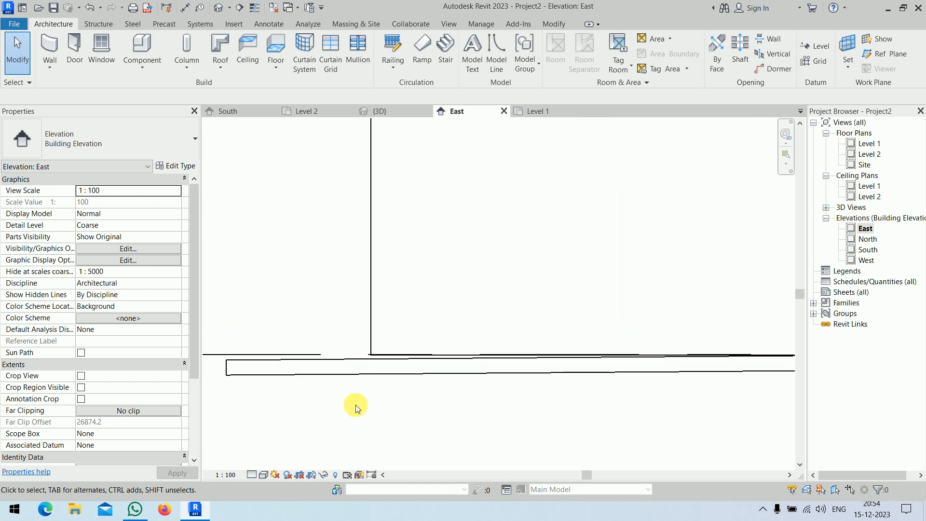
scroll(356, 409, "down", 1)
left_click_drag(534, 296, 307, 331)
left_click(521, 54)
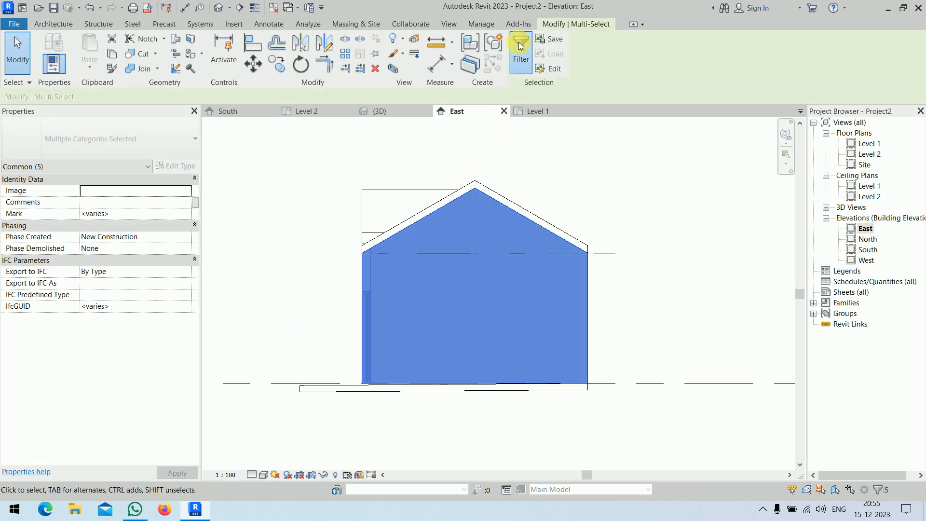
left_click(434, 163)
left_click(262, 153)
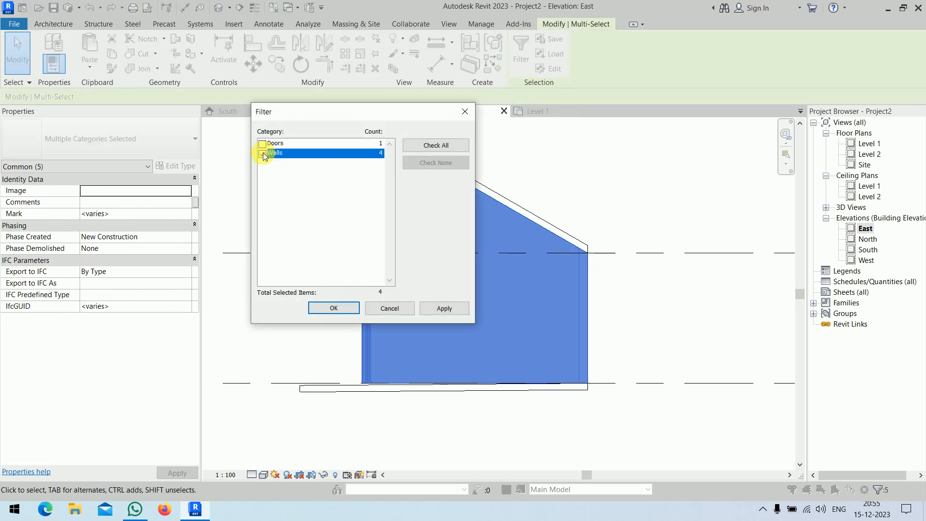
left_click(346, 310)
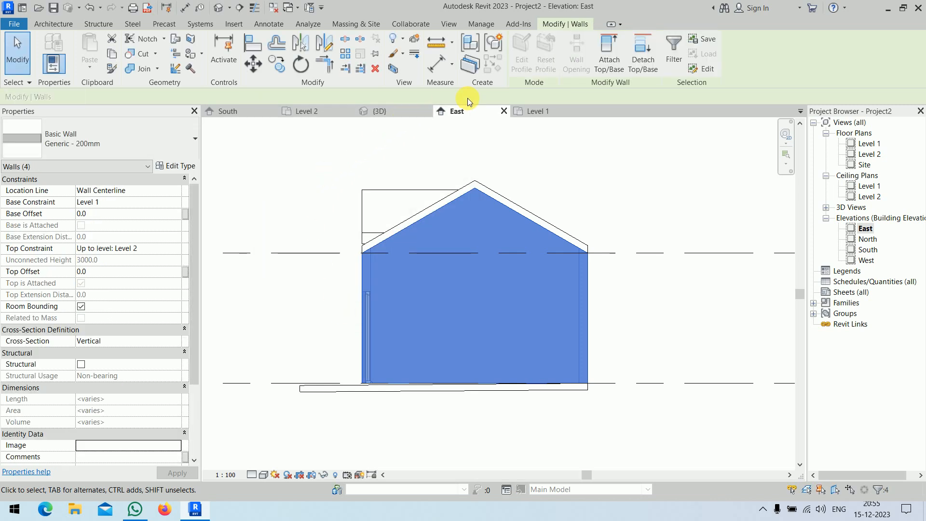
left_click(604, 59)
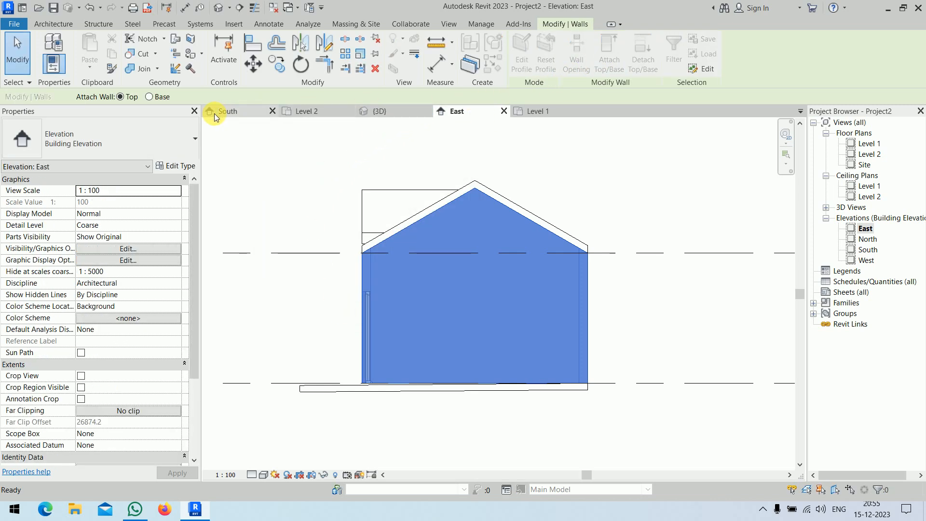
left_click(149, 97)
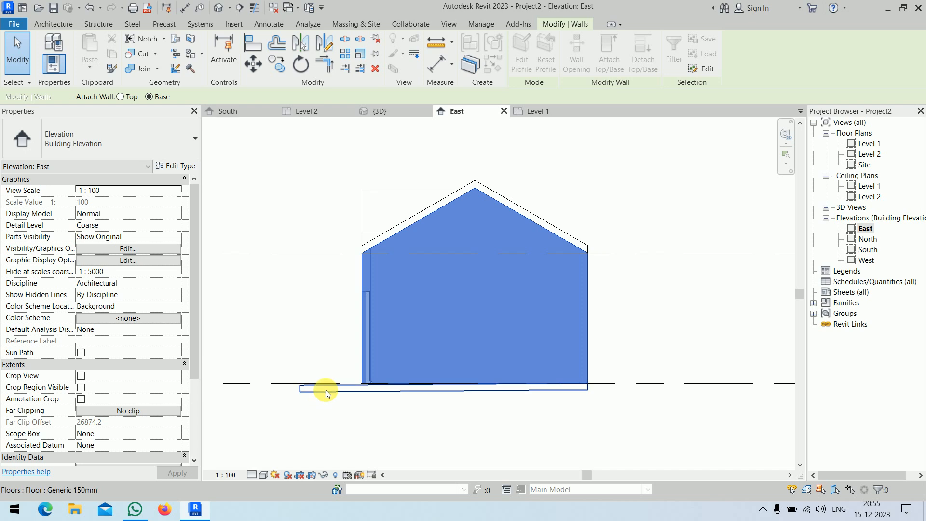
left_click(352, 413)
scroll(344, 401, "up", 4)
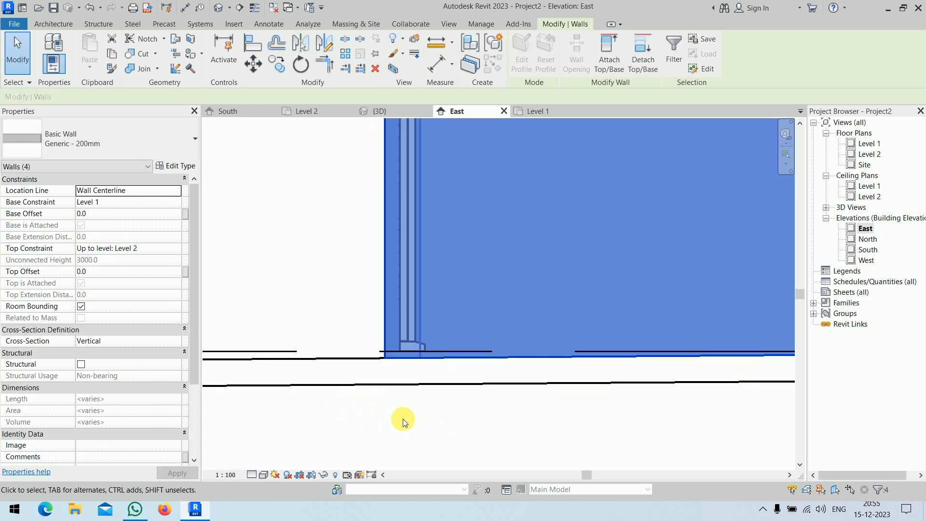
key("Escape")
Step: In the 3D view, set the sill height of the louvred double door to -10
left_click(381, 111)
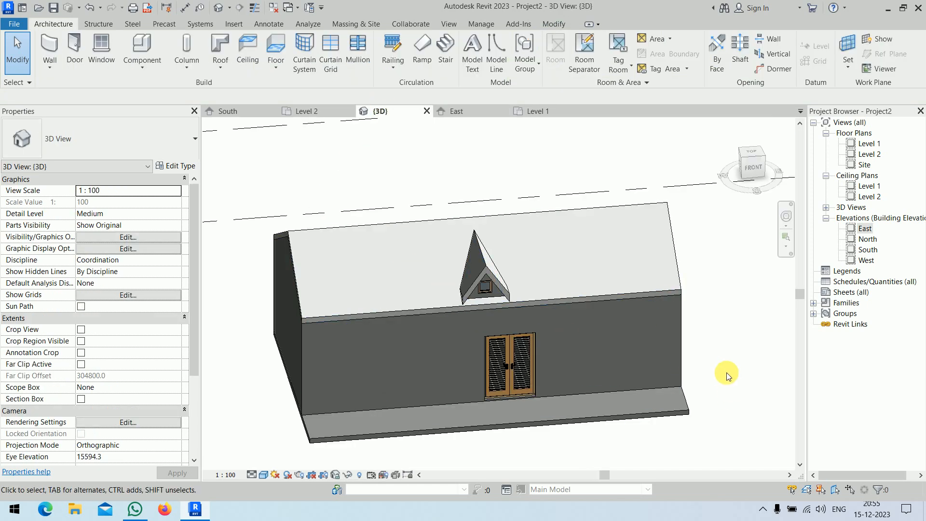
scroll(504, 406, "up", 4)
left_click(578, 224)
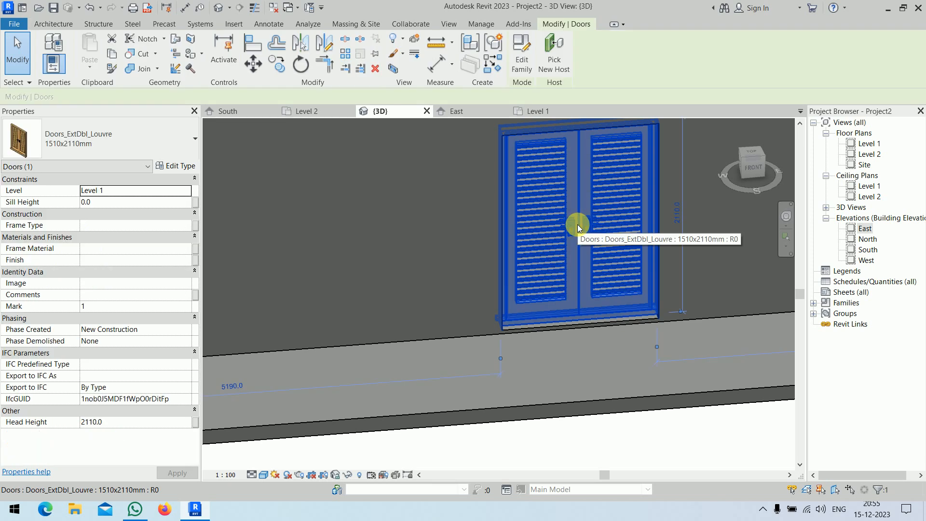
scroll(577, 225, "down", 5)
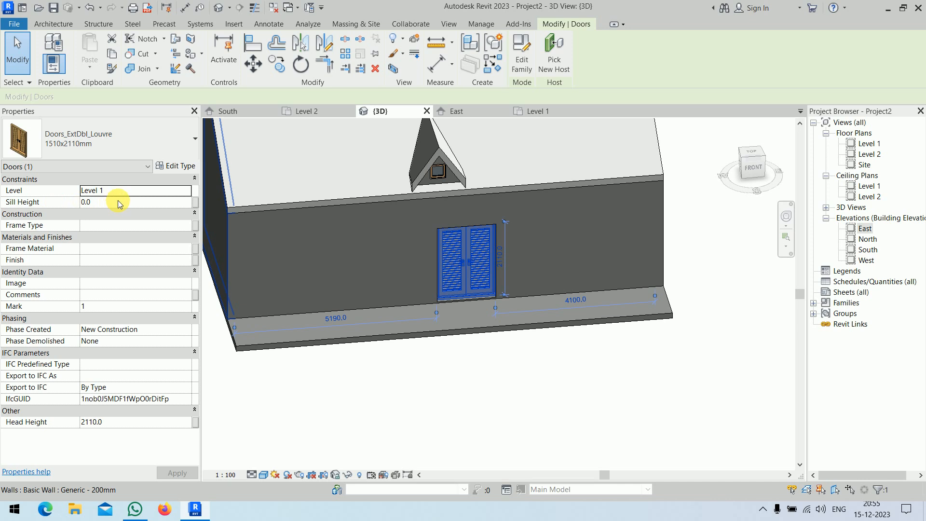
scroll(462, 309, "up", 3)
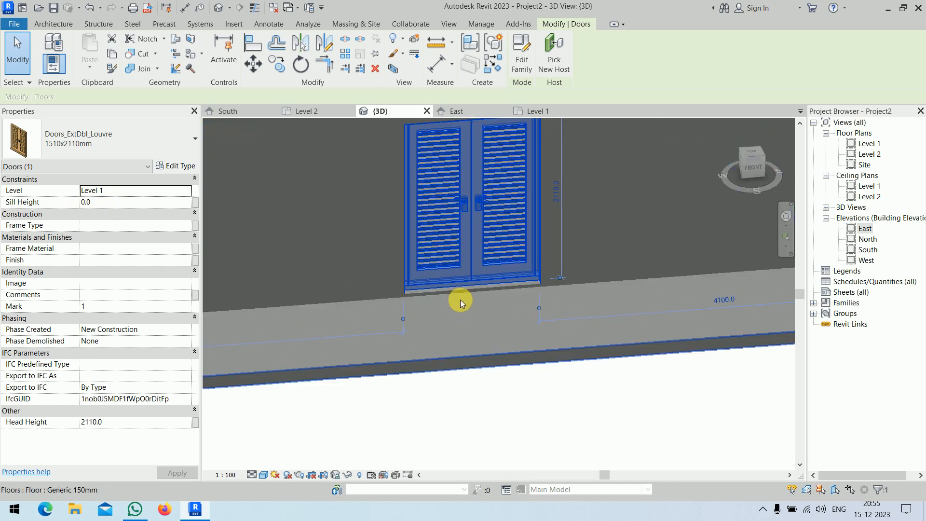
scroll(460, 299, "up", 4)
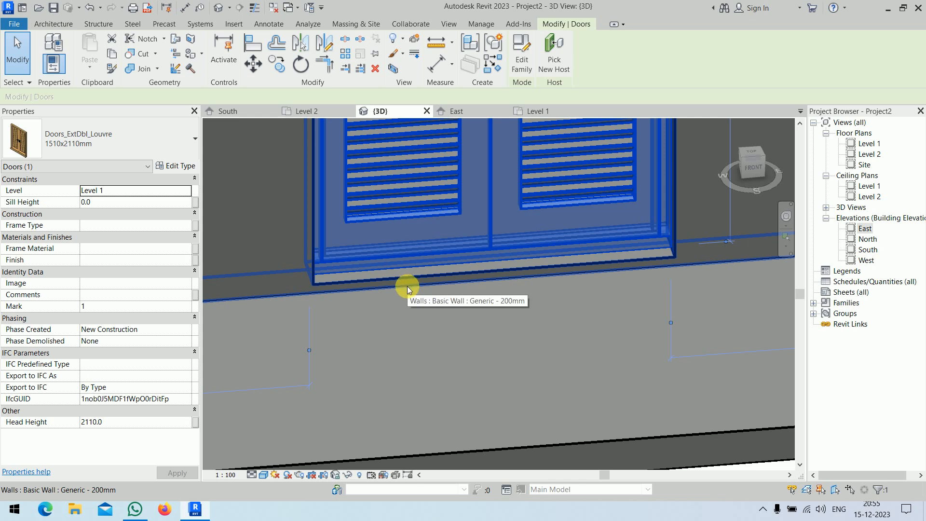
left_click(109, 202)
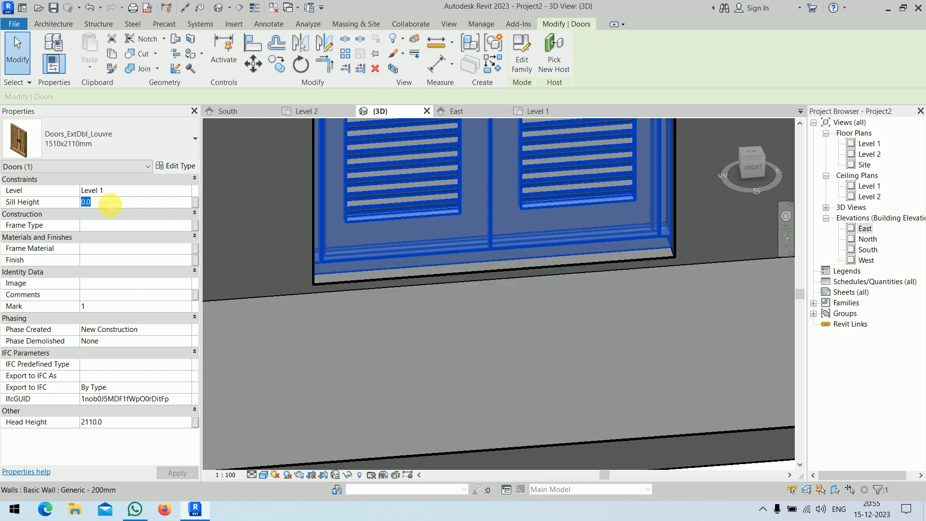
type("-10")
key("Return")
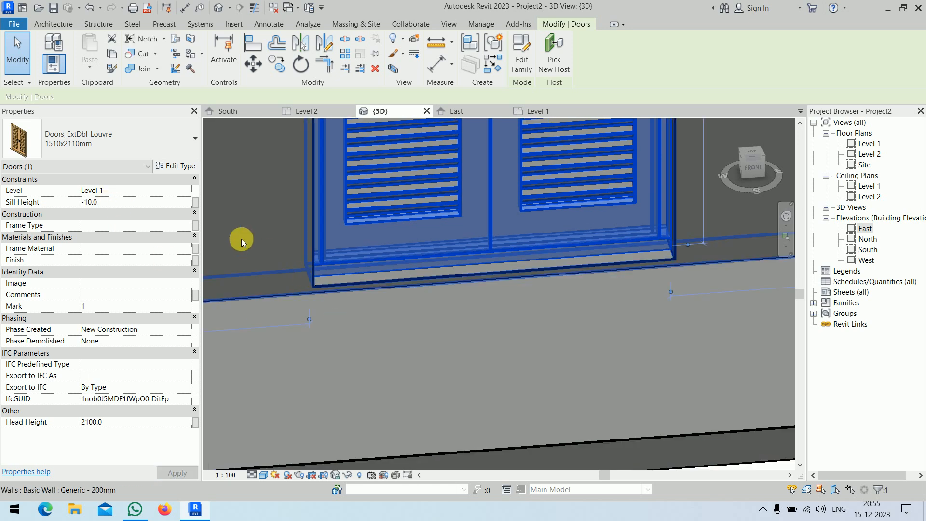
Step: Set the louvred double door's sill height to -40 and check how it meets the floor in 3D
left_click(141, 209)
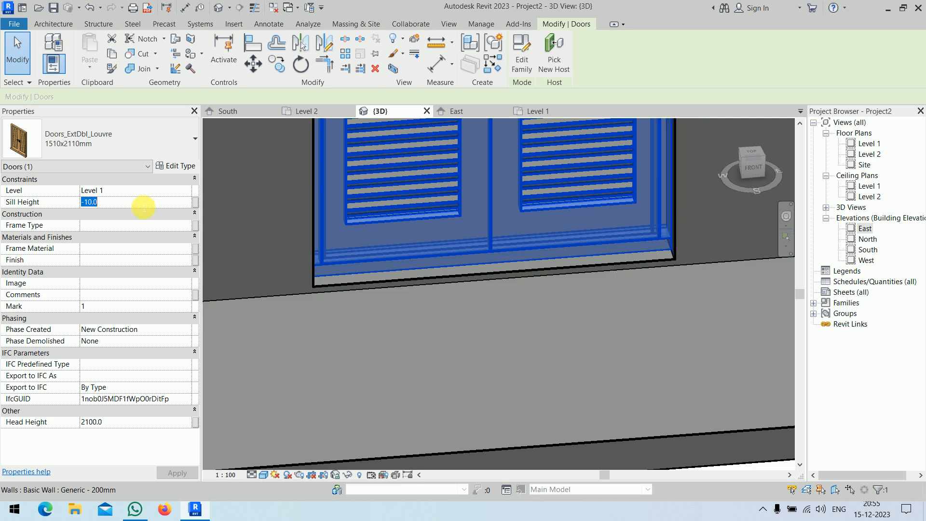
type("-40")
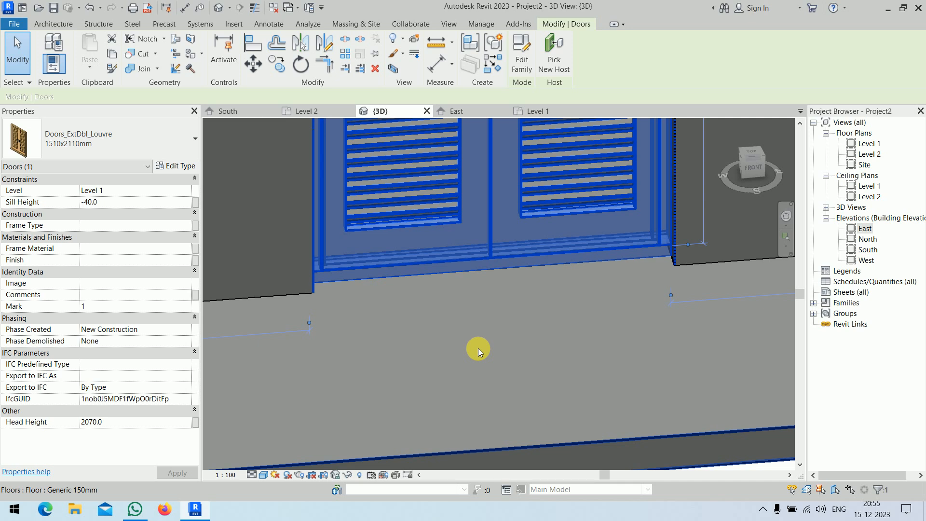
scroll(473, 338, "down", 3)
middle_click_drag(471, 332, 418, 296)
left_click(572, 423)
middle_click_drag(534, 395, 665, 376, "shift")
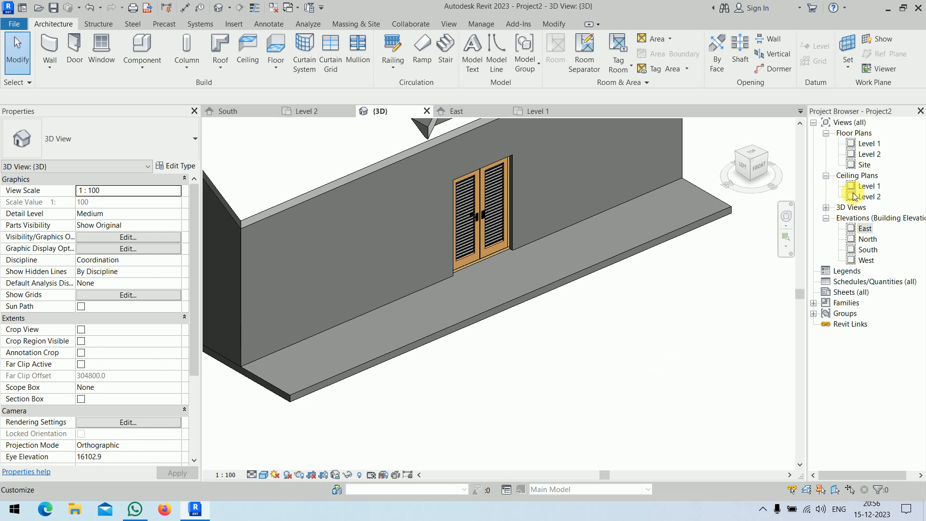
Step: On the Level 1 plan, delete the slope arrow from the floor's boundary sketch and finish the sketch
double_click(869, 143)
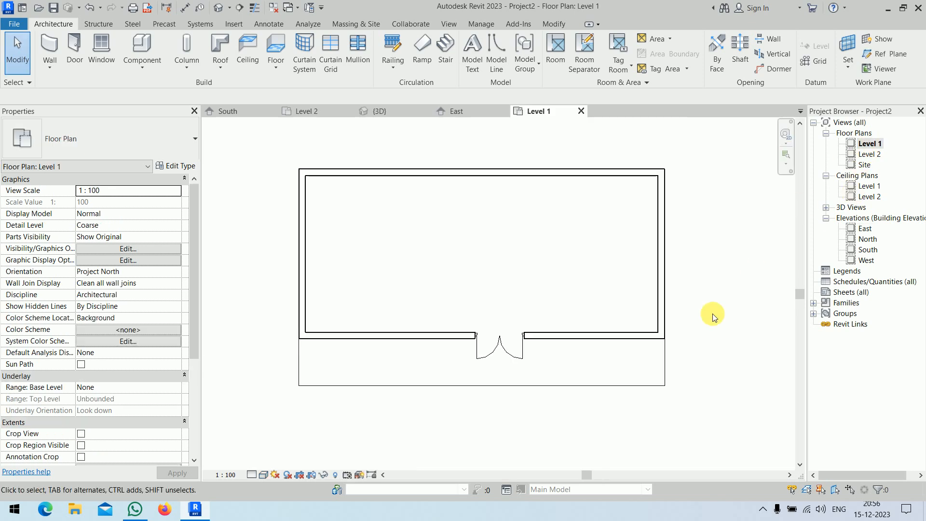
left_click(664, 381)
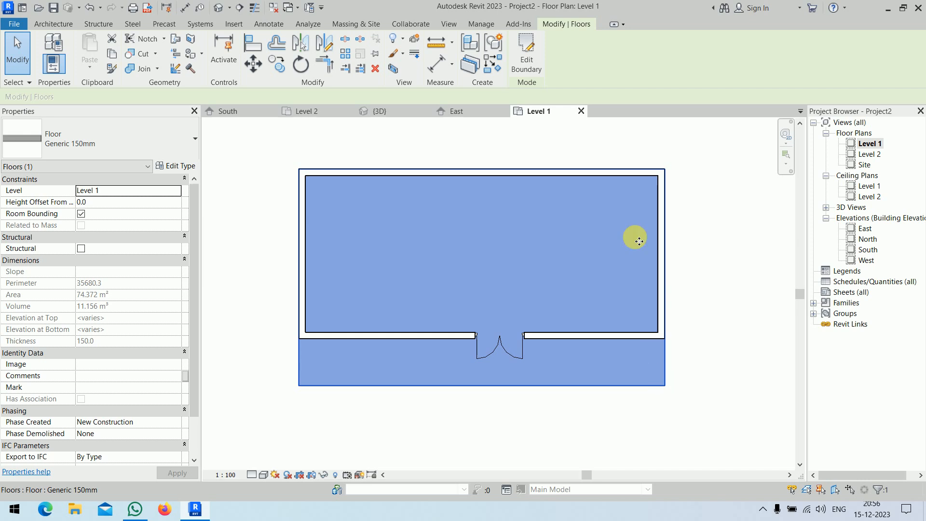
left_click(525, 54)
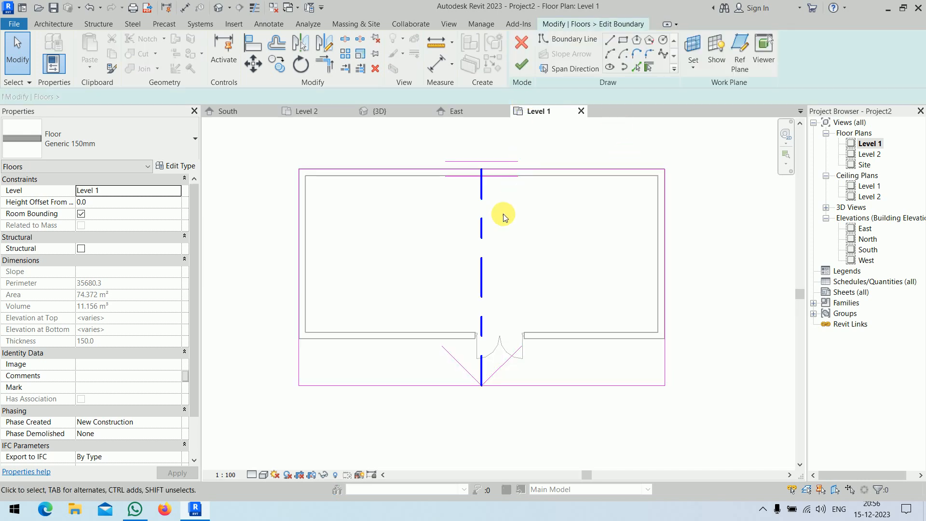
left_click(482, 227)
key("Delete")
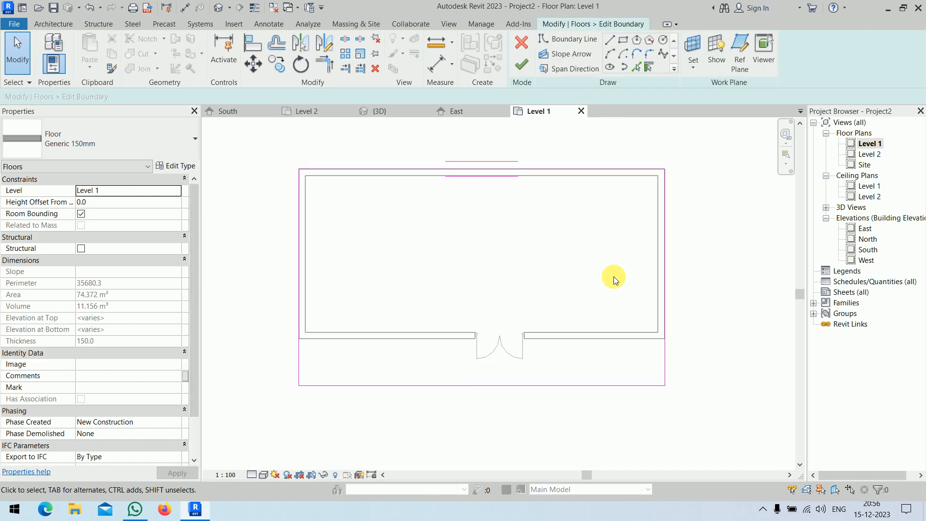
left_click(522, 66)
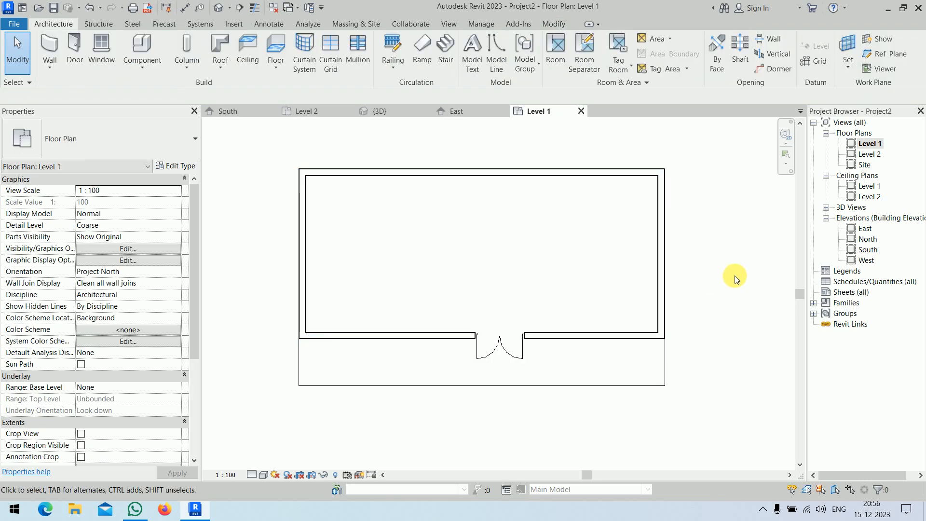
Step: Set the louvred double door's sill height to 0 on the Level 1 plan
left_click(498, 347)
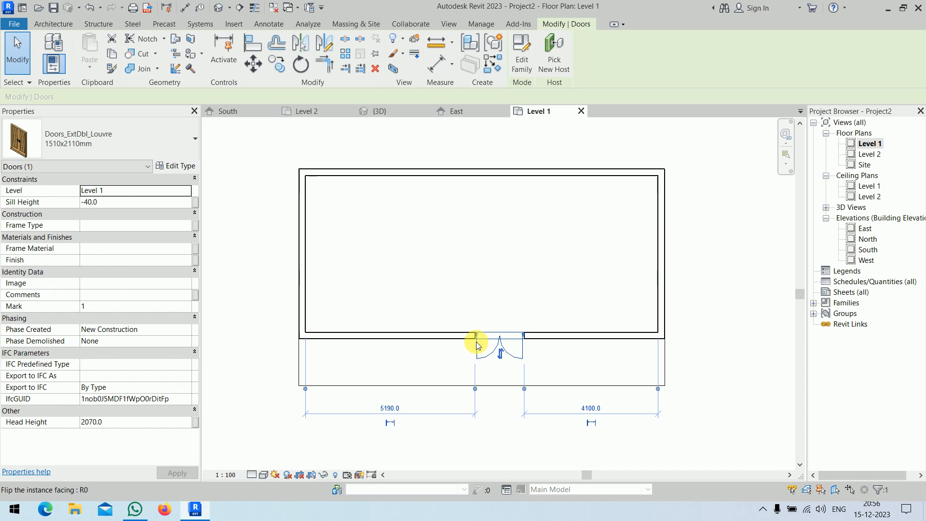
left_click(152, 205)
type("0")
key("Return")
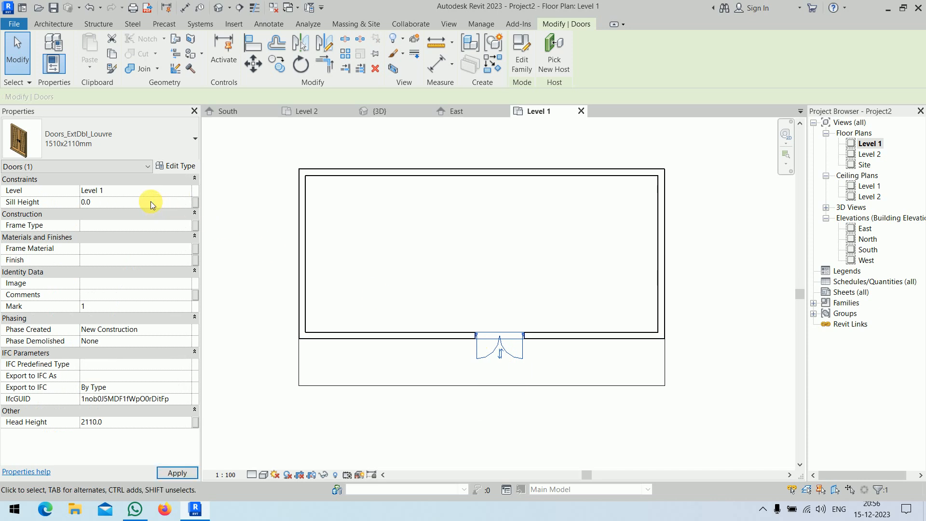
left_click(245, 225)
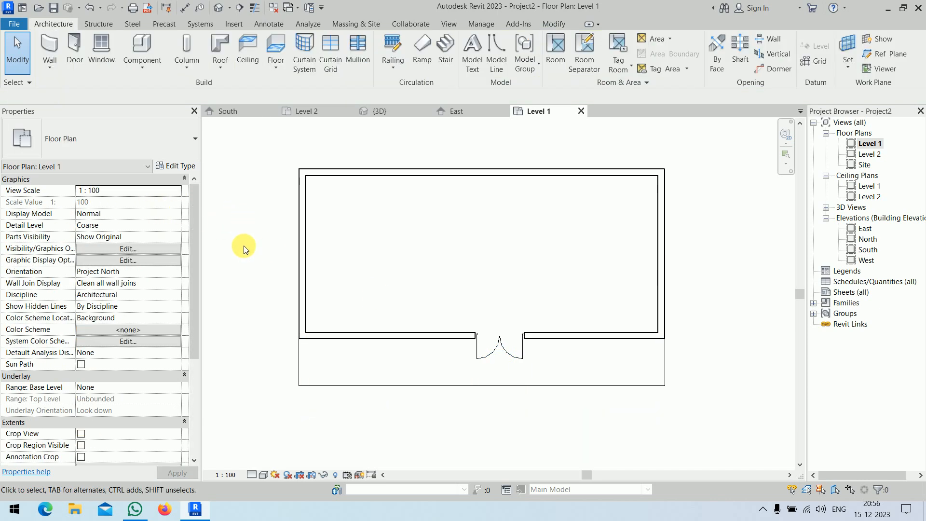
Step: Add a split line across the floor along the south wall's outer face, from the floor's west edge to its east edge
left_click(534, 386)
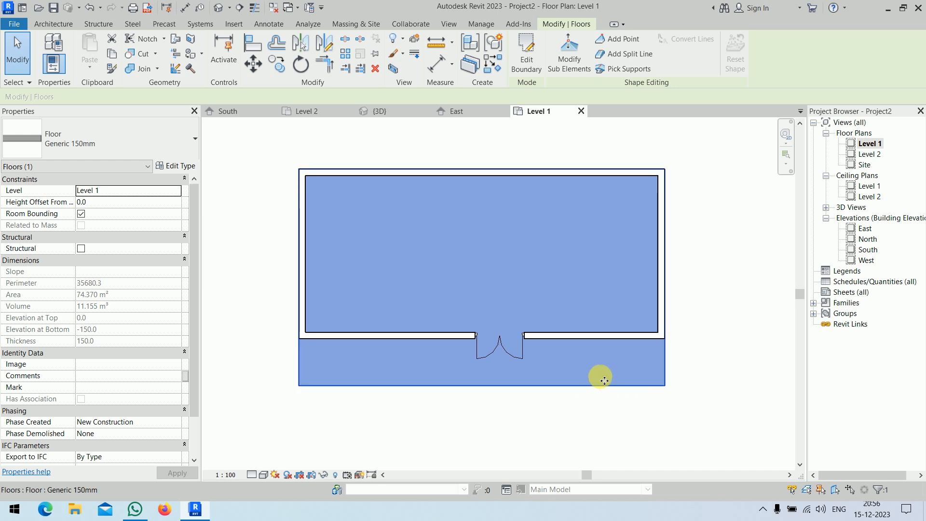
left_click(569, 58)
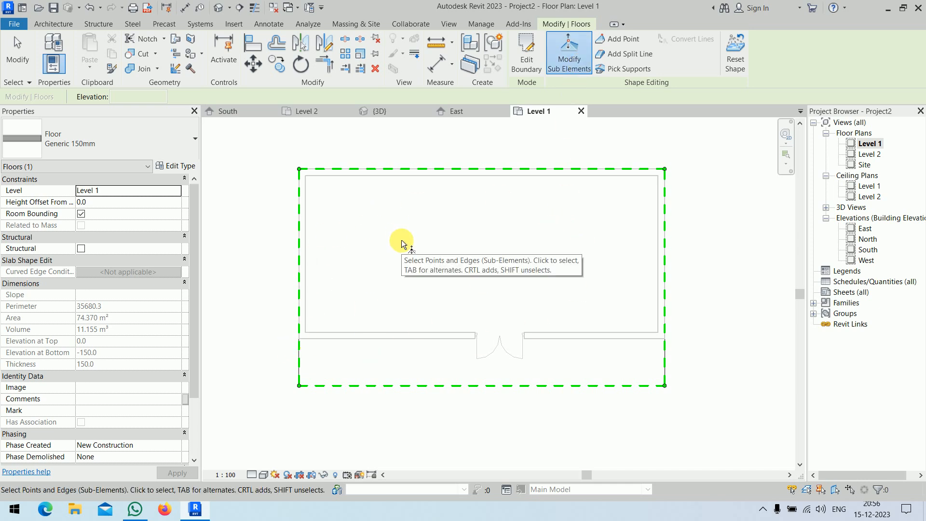
left_click(629, 54)
scroll(304, 344, "up", 2)
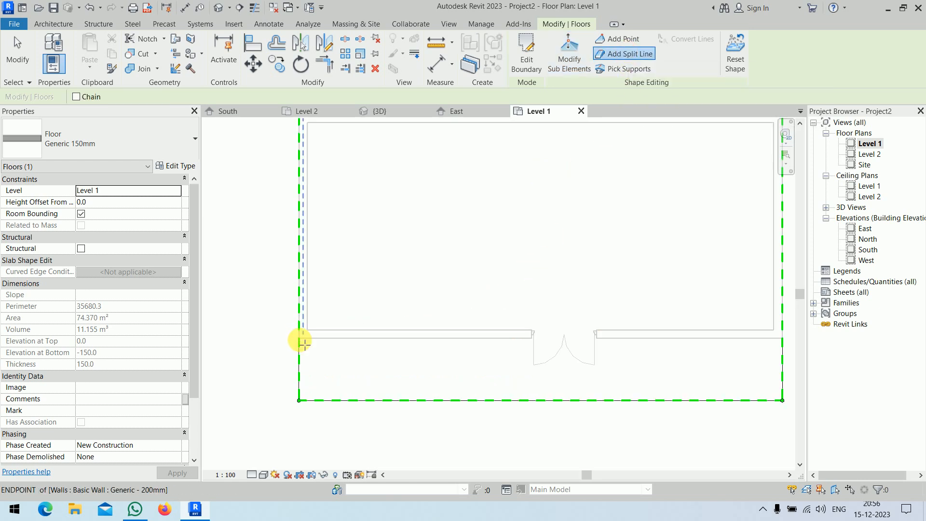
scroll(304, 344, "up", 3)
left_click(299, 338)
scroll(351, 352, "down", 2)
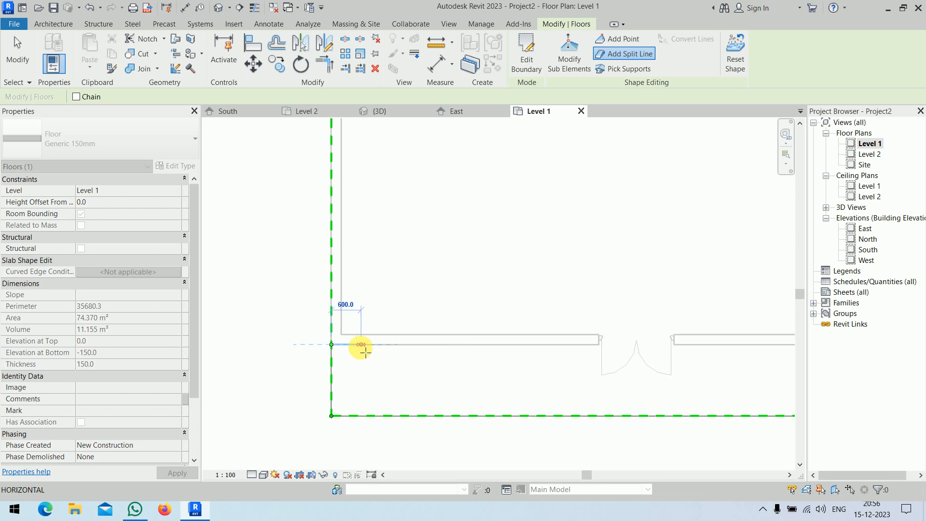
scroll(365, 352, "down", 2)
scroll(490, 338, "up", 4)
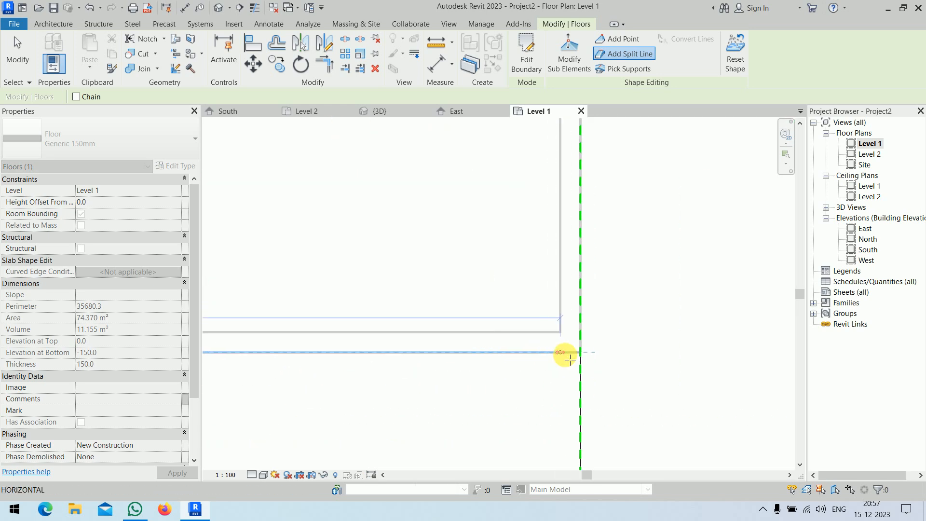
left_click(581, 352)
scroll(642, 272, "down", 3)
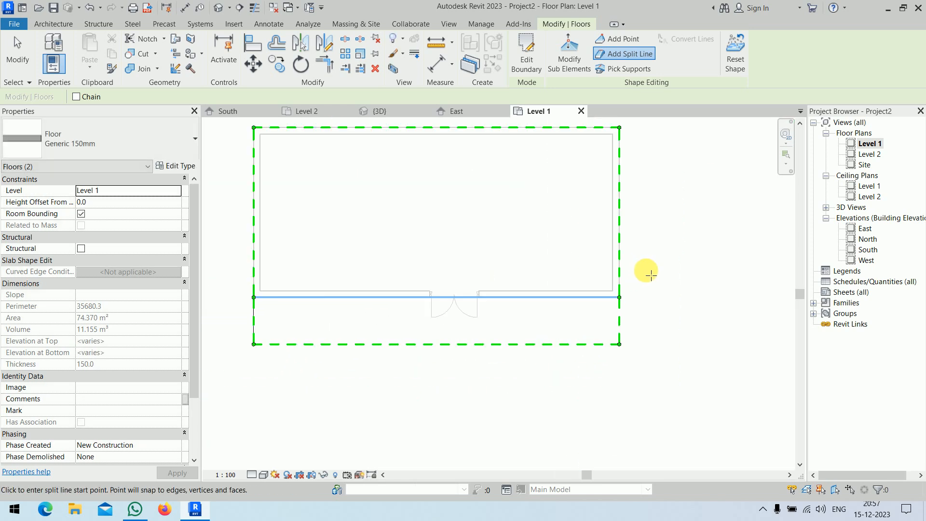
middle_click_drag(650, 275, 659, 278)
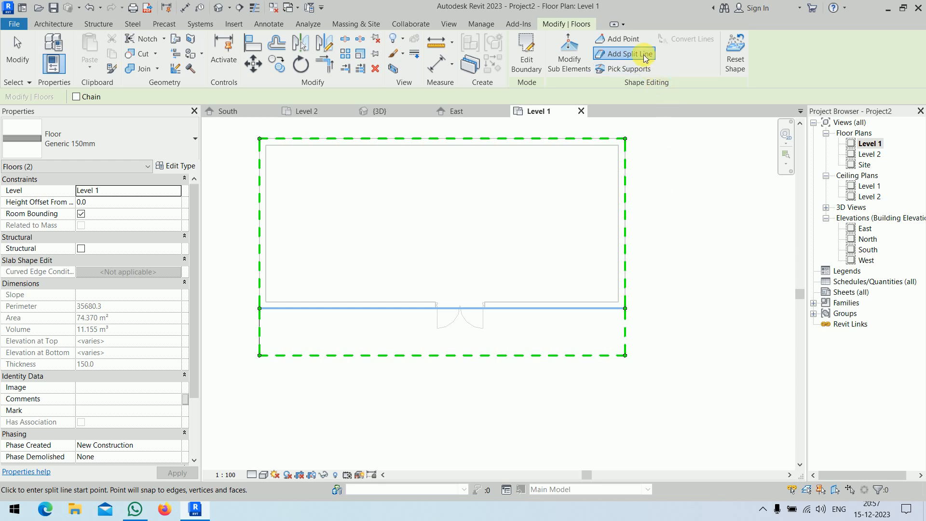
Step: Set the elevation of the floor's southwest corner point to -50 using Modify Sub Elements
left_click(623, 39)
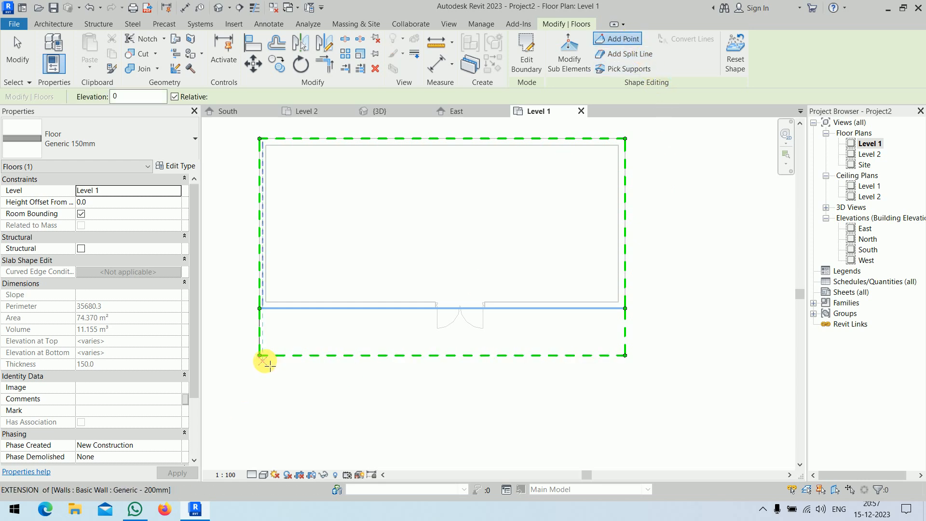
right_click(328, 336)
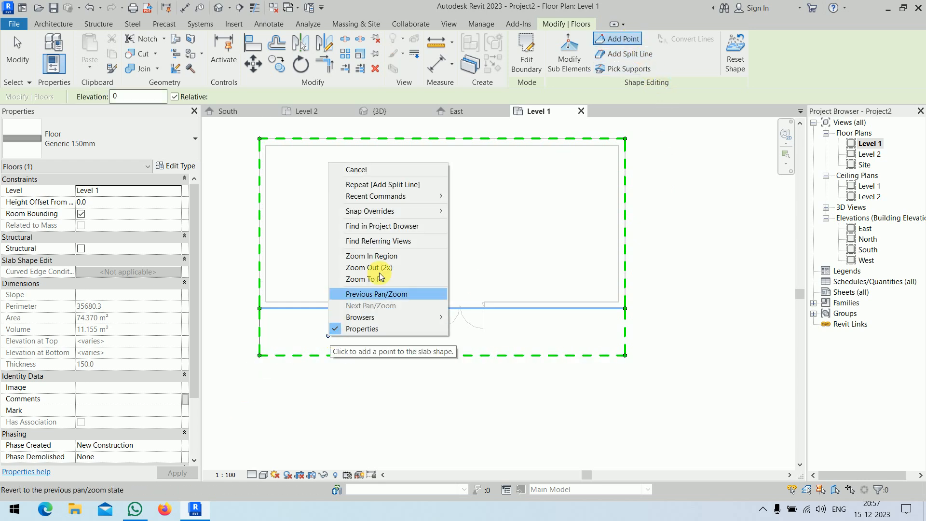
left_click(379, 170)
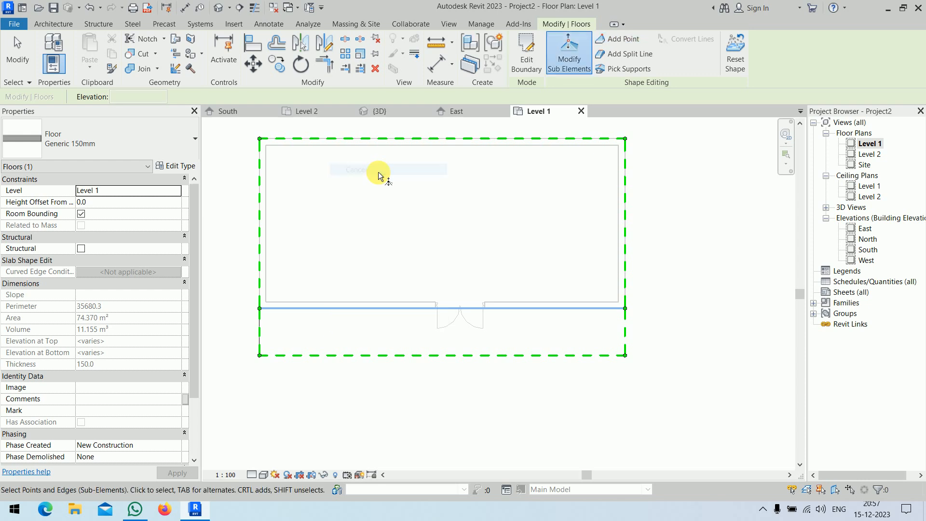
left_click(260, 355)
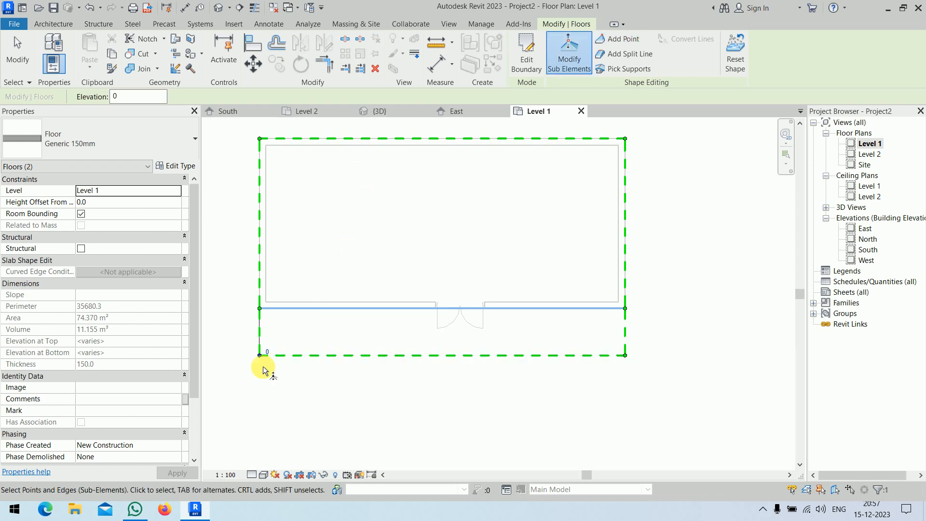
double_click(140, 97)
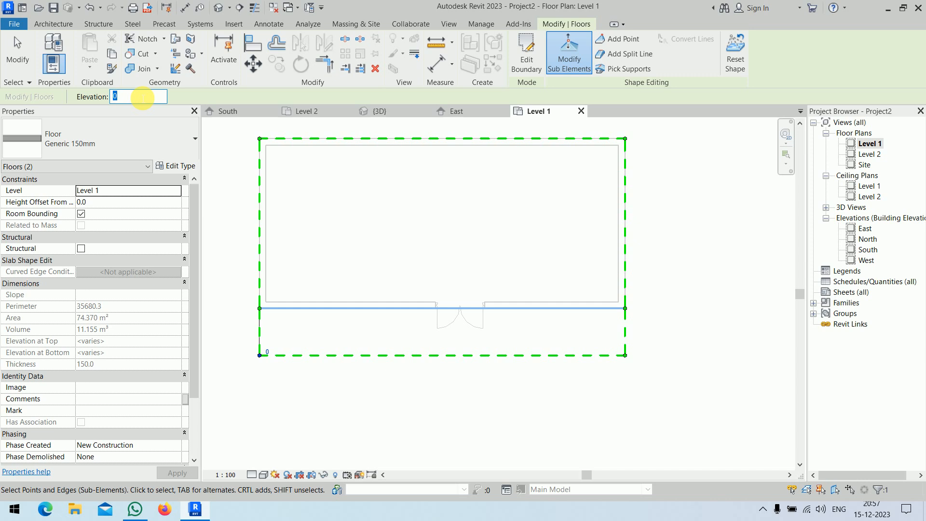
type("-50")
key("Return")
Step: Set the elevation of the floor's southeast corner point to -50 and finish the shape editing
left_click(625, 356)
double_click(140, 97)
type("-50")
key("Return")
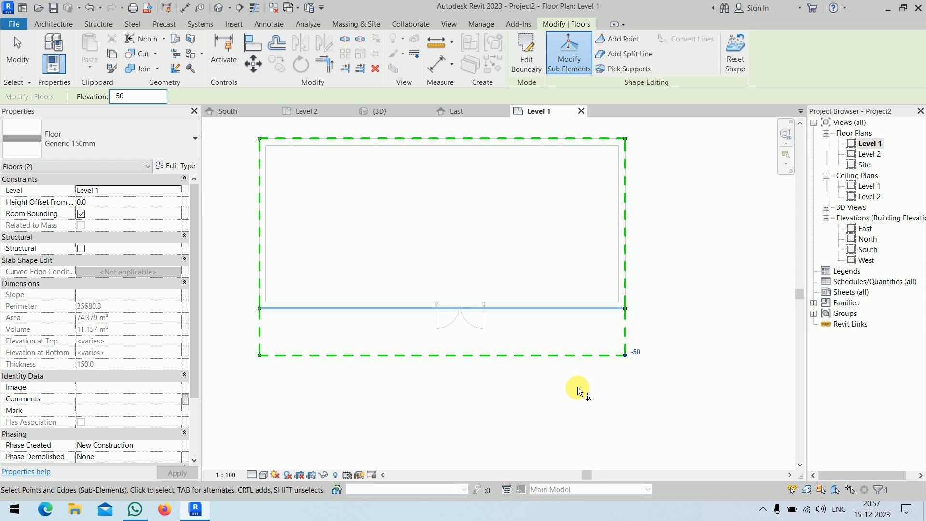
left_click(695, 321)
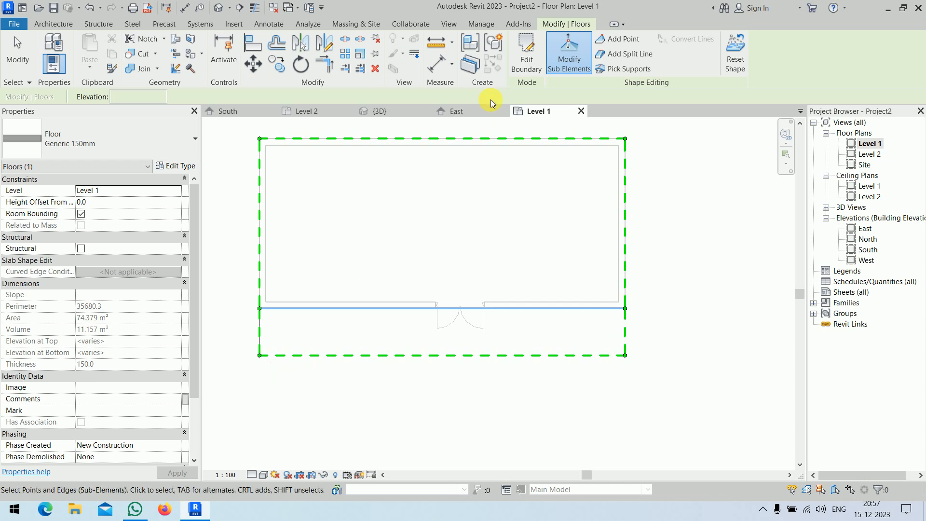
right_click(654, 173)
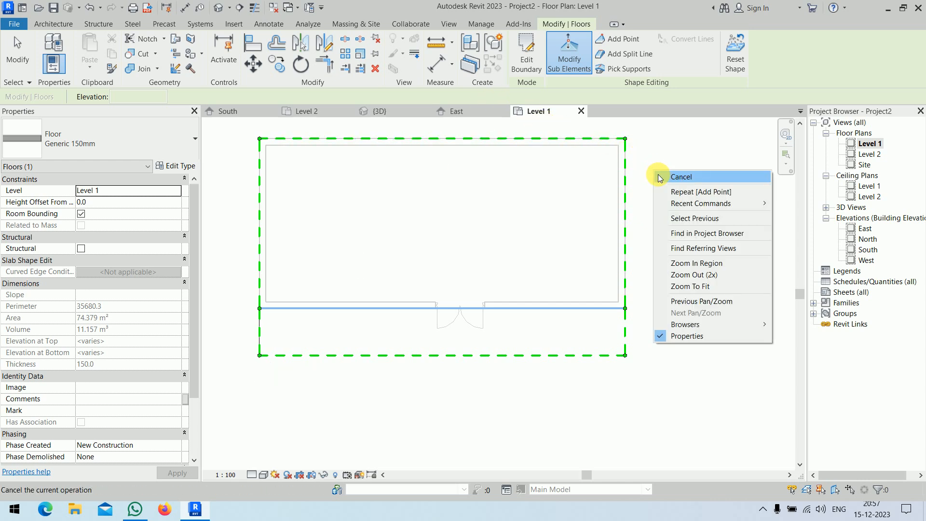
left_click(665, 177)
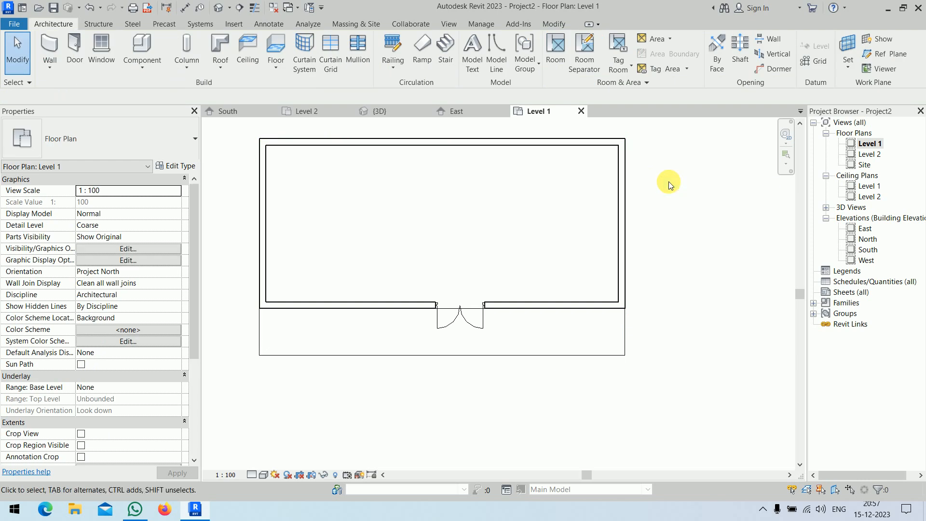
Step: Examine the floor's sloped strip beyond the south wall in the East elevation, and return to the Level 1 plan
double_click(865, 229)
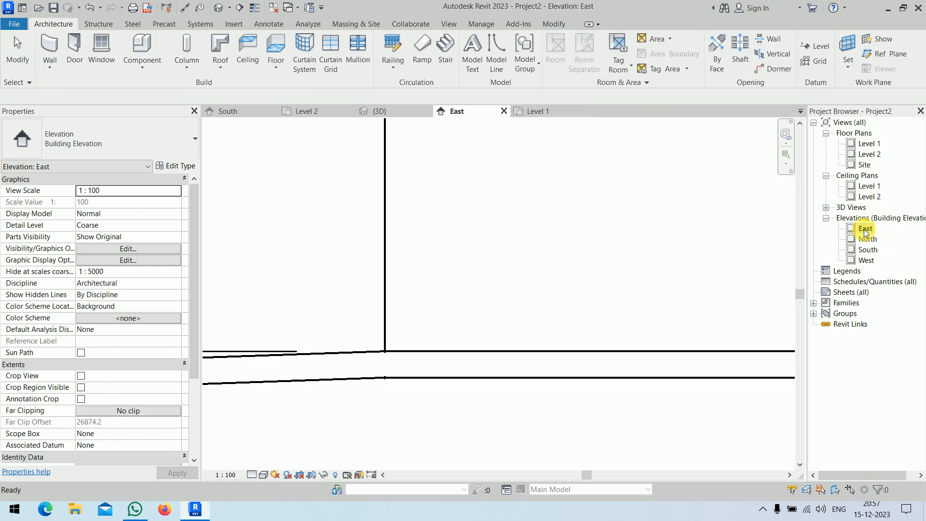
scroll(643, 273, "down", 2)
middle_click_drag(641, 273, 448, 297)
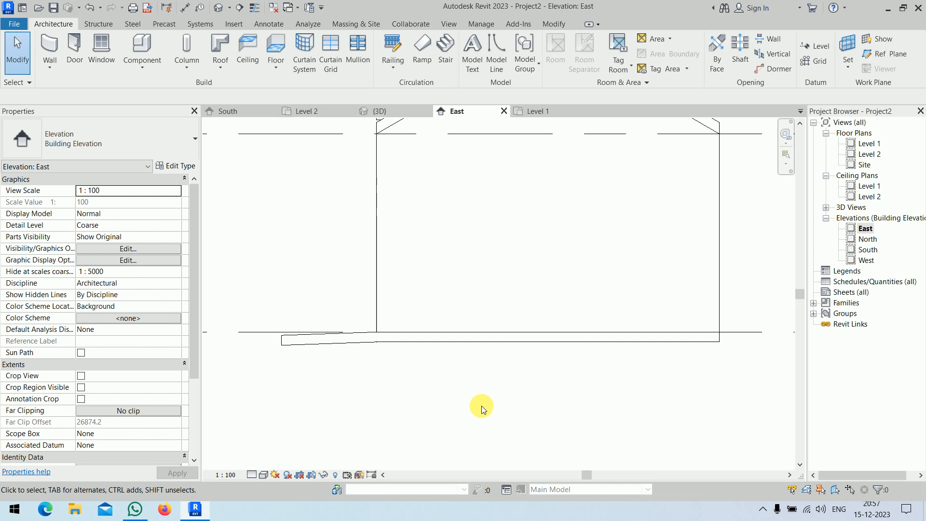
left_click(310, 338)
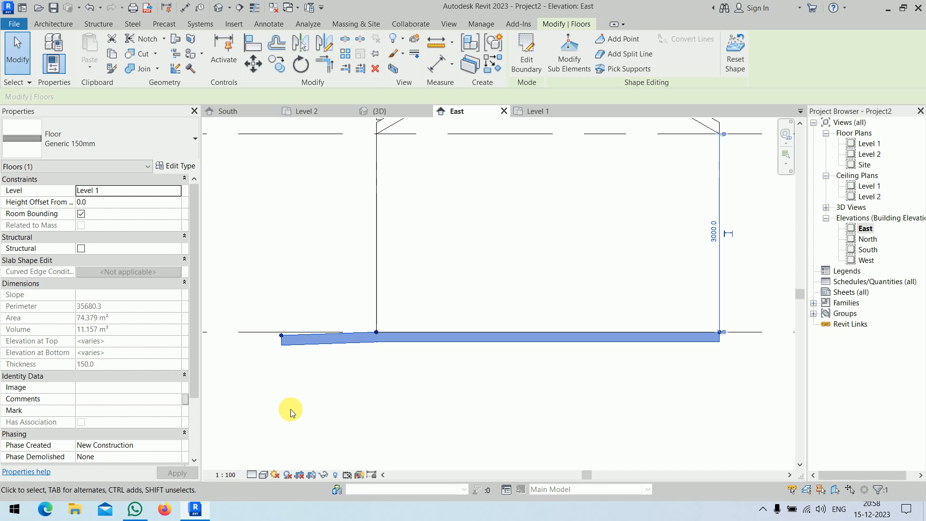
left_click(581, 361)
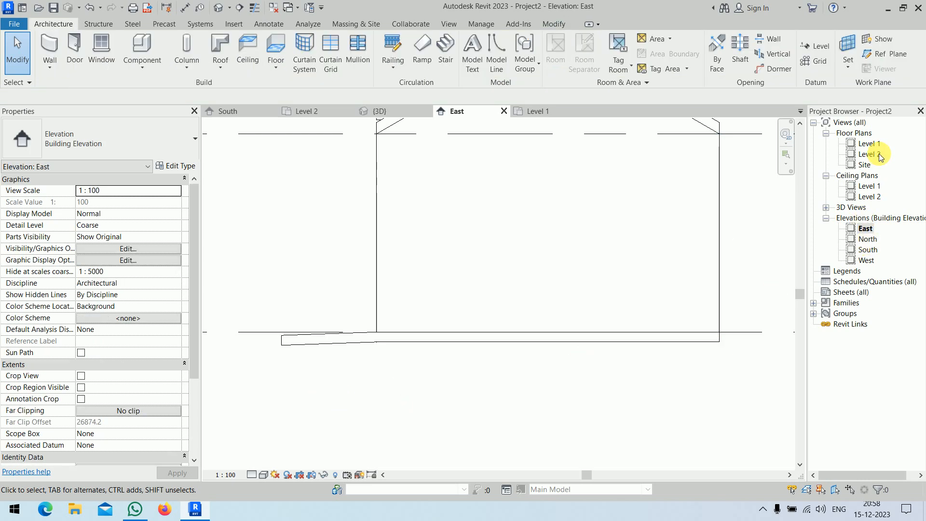
double_click(869, 143)
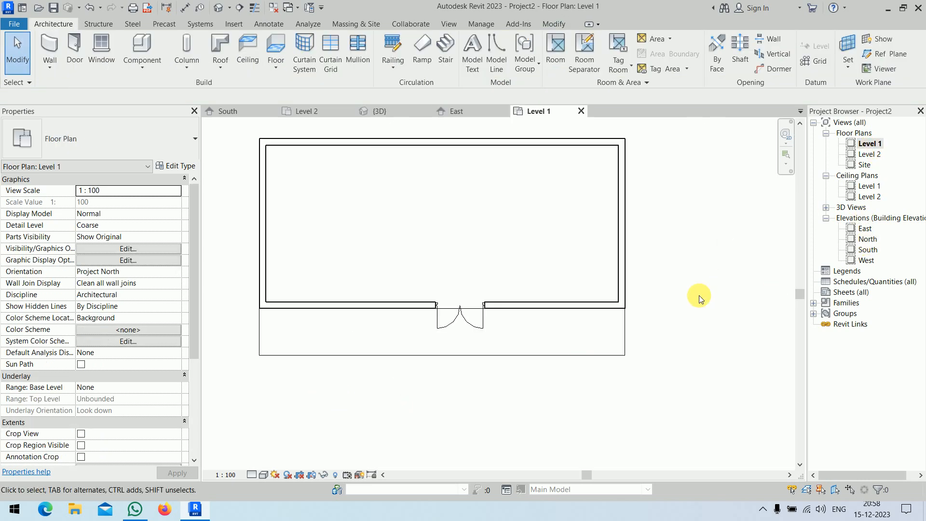